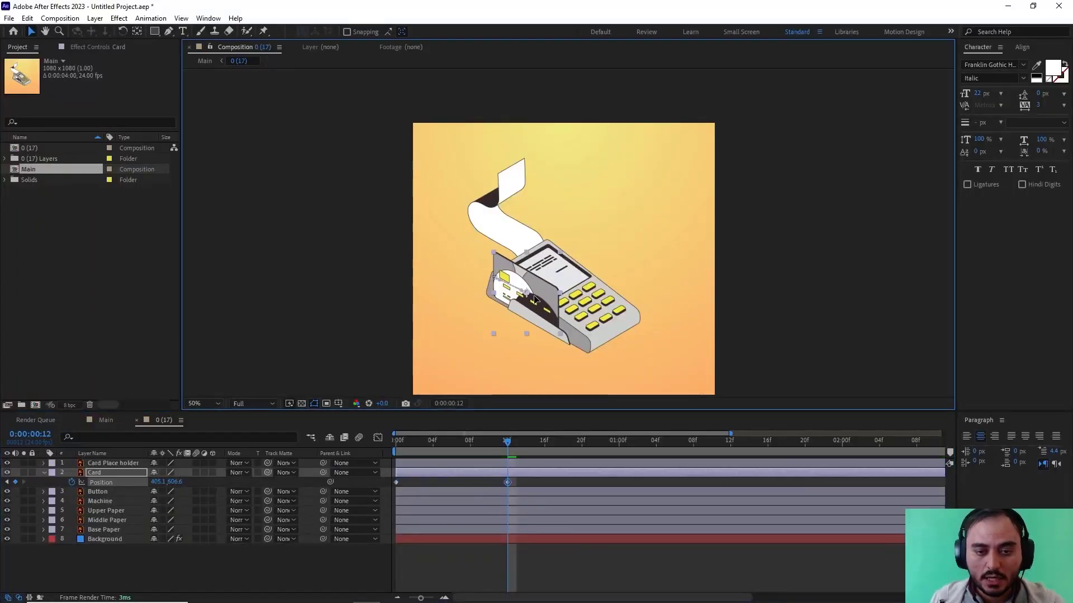
Move the Card layer down along the machine to a Position of about 595, 725 at frame 12
drag(534, 300, 588, 333)
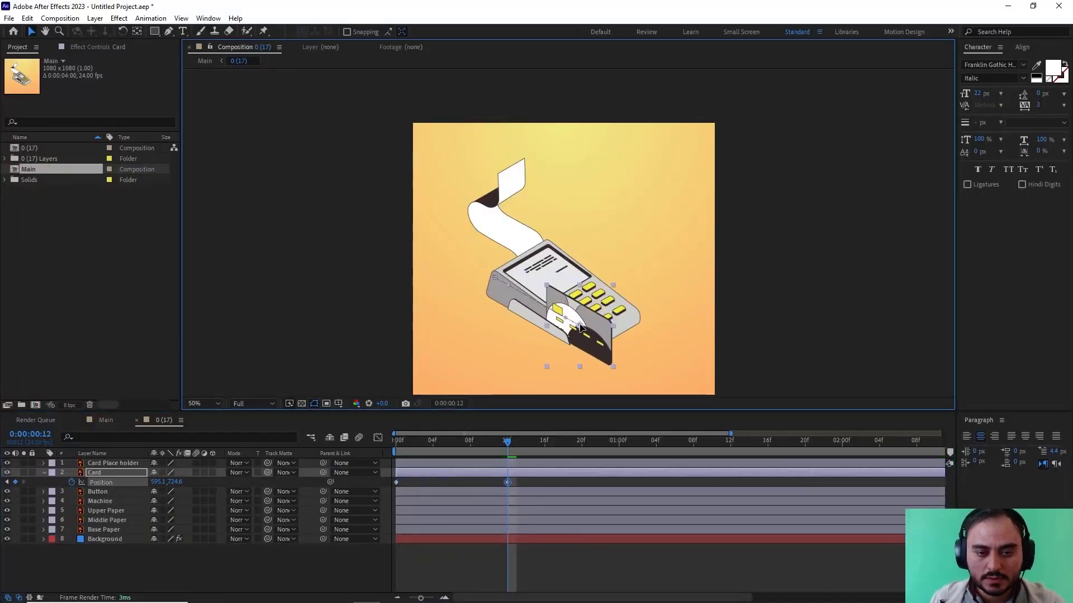
drag(500, 443, 581, 444)
click(457, 429)
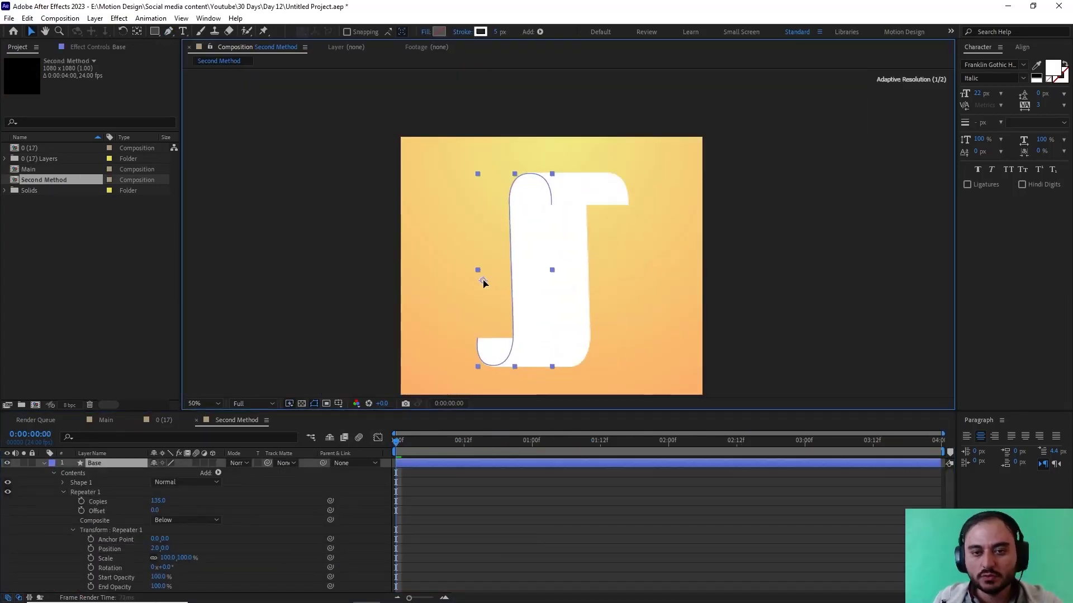
scroll(559, 257, down, 2)
key(r)
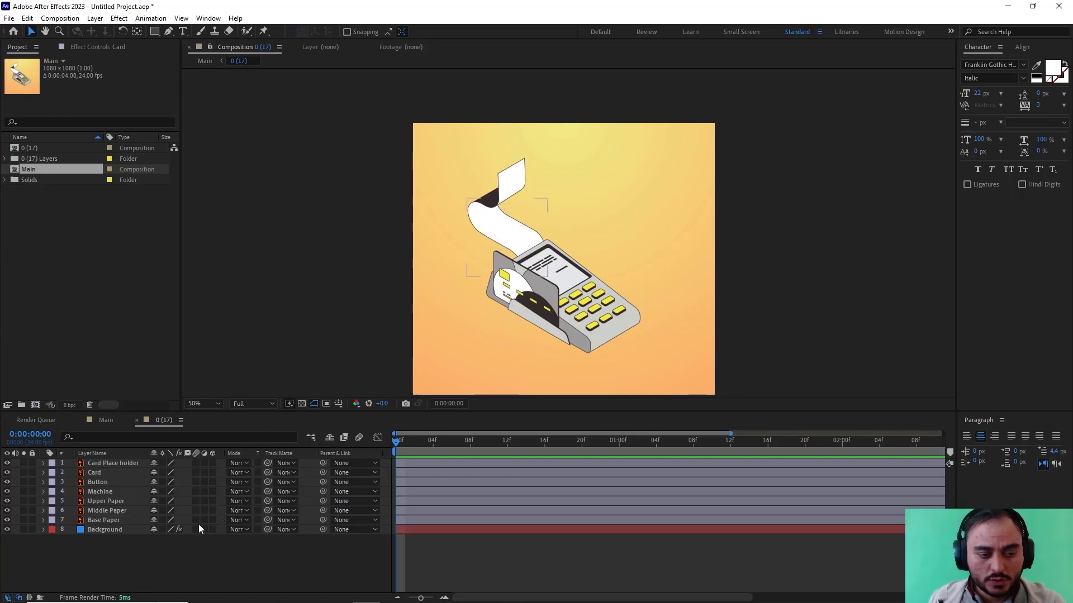
Add a Position keyframe to the Card layer at frame 0, with the card moved to about 289, 551
click(184, 552)
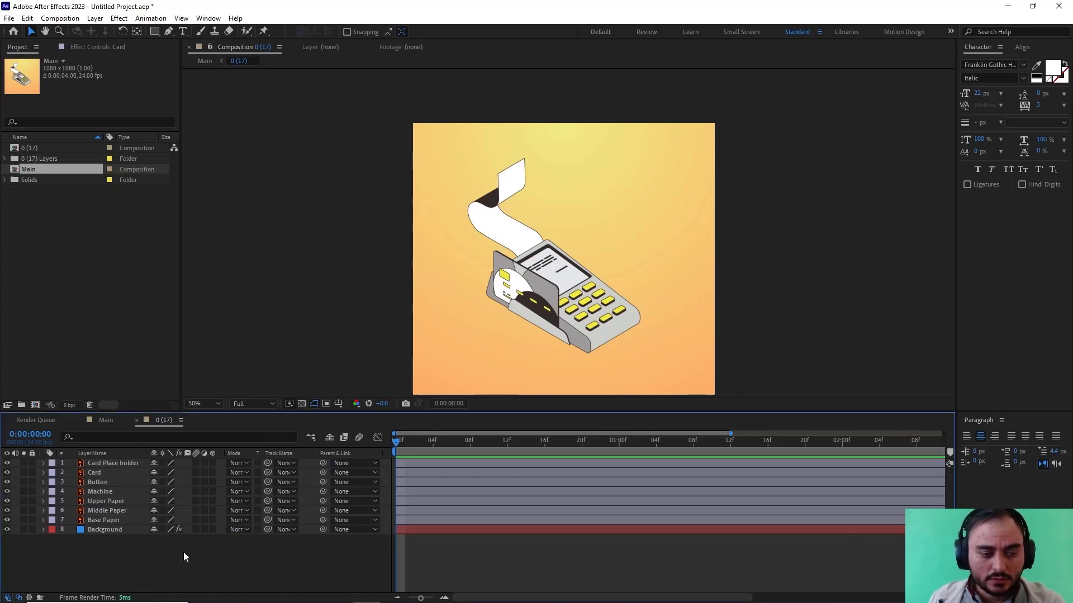
click(104, 474)
key(p)
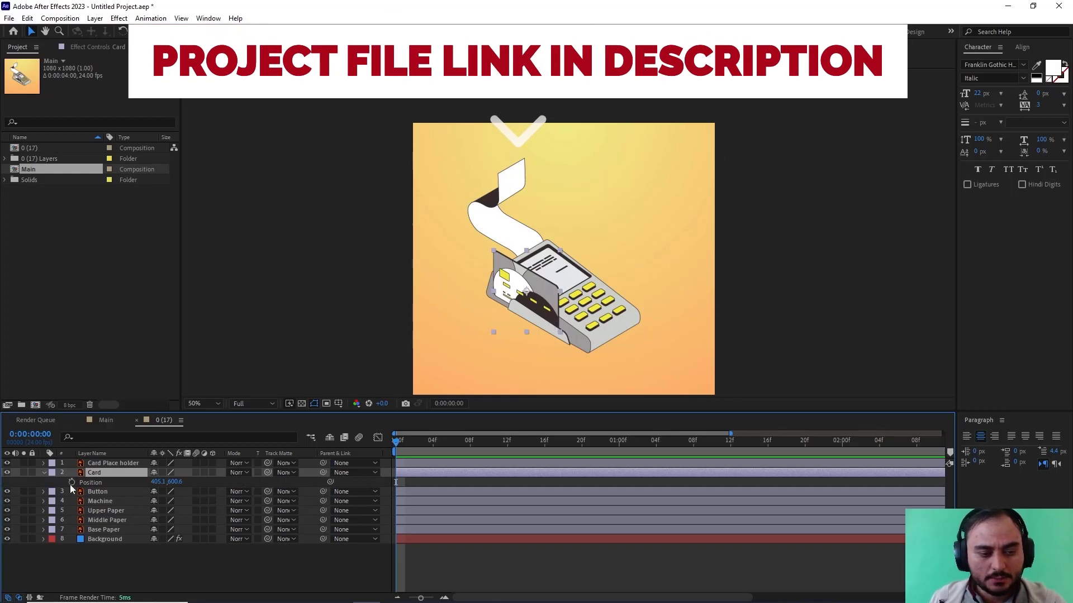
click(71, 483)
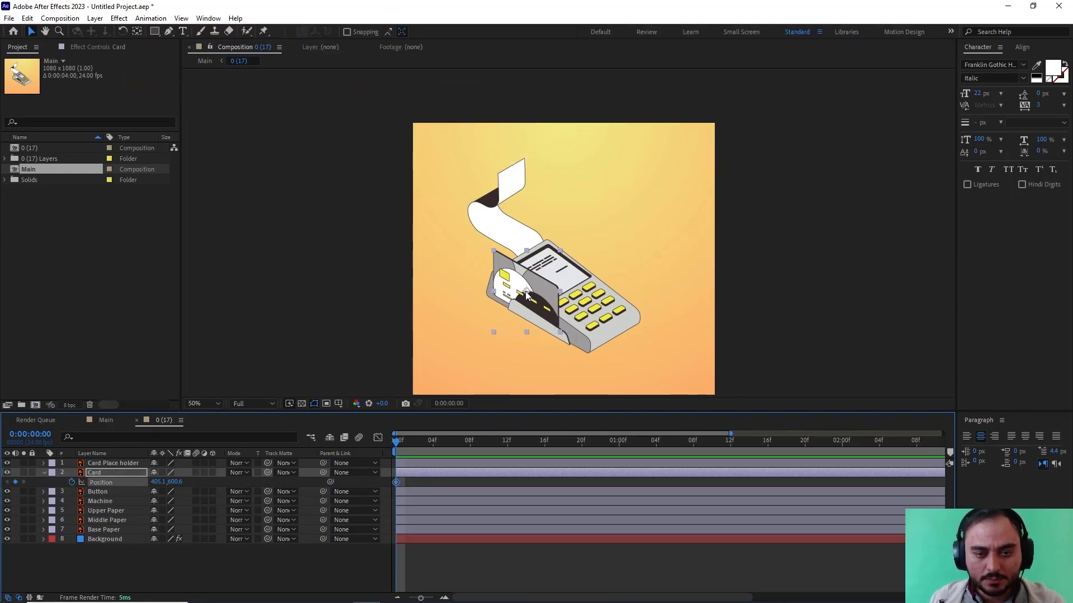
drag(525, 291, 493, 278)
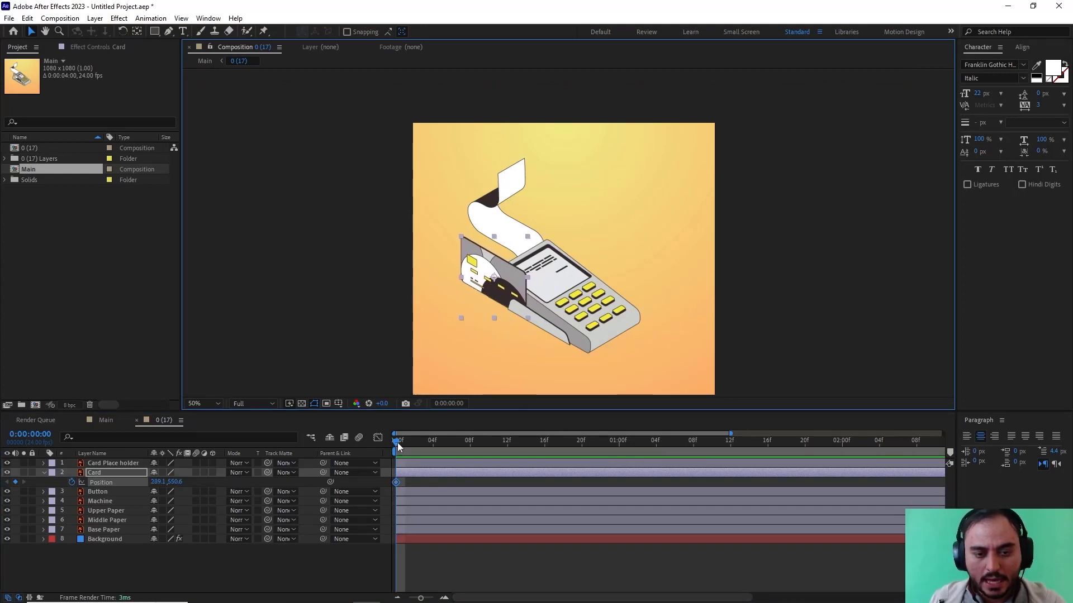
Keyframe the Card layer's Position at frame 12 by moving the card along the machine to about 595, 725
drag(397, 442, 508, 441)
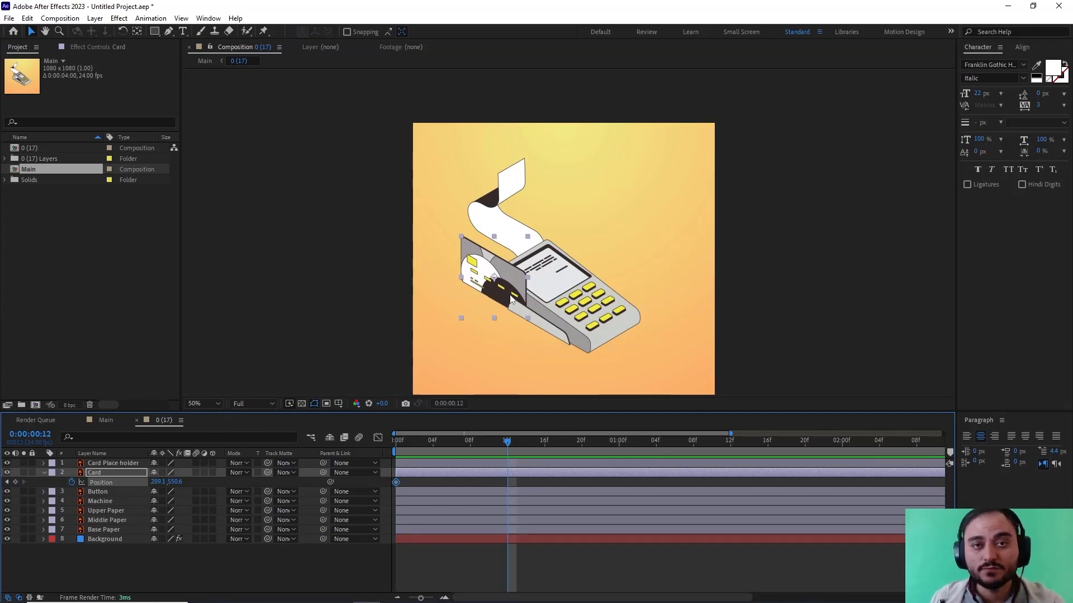
drag(507, 286, 581, 328)
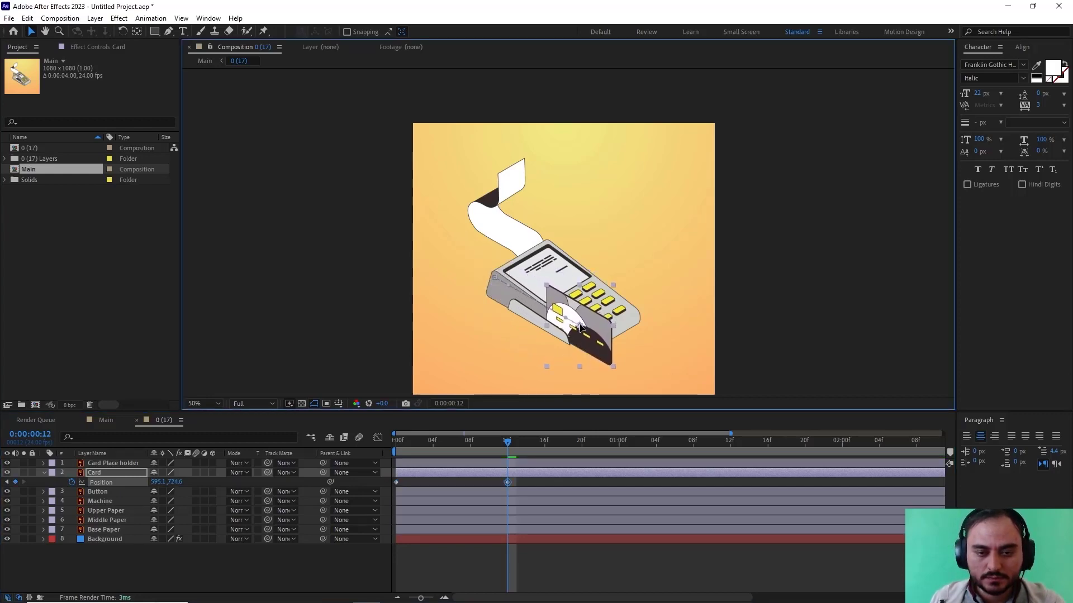
drag(501, 442, 384, 461)
Apply Easy Ease to both Card Position keyframes and steepen their speed curve, giving the first keyframe about 47% influence
drag(549, 492, 367, 497)
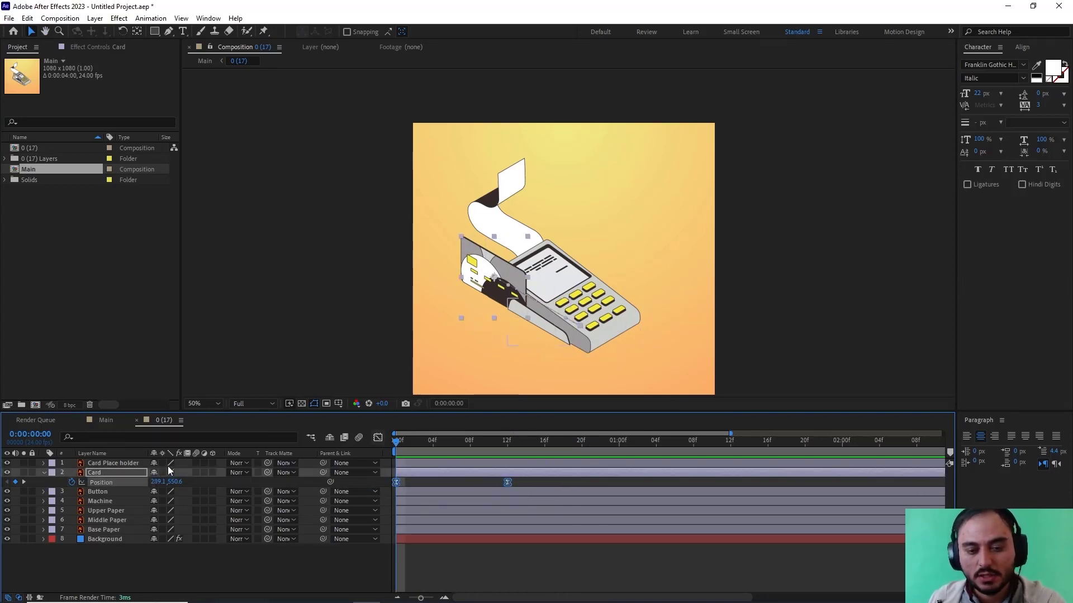
key(F9)
key(shift+F3)
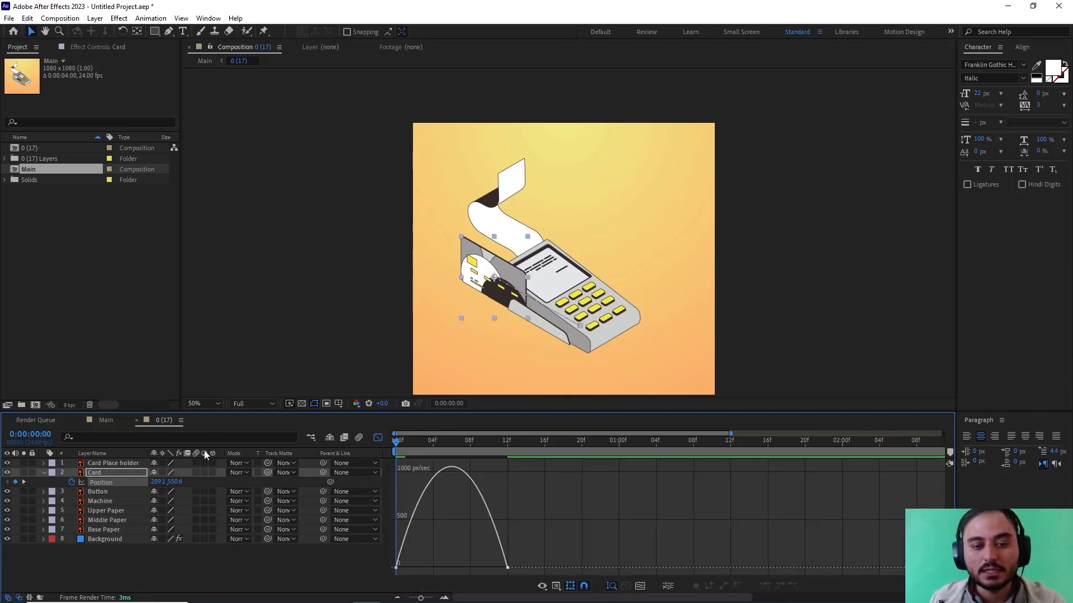
drag(518, 552, 479, 567)
drag(414, 568, 422, 568)
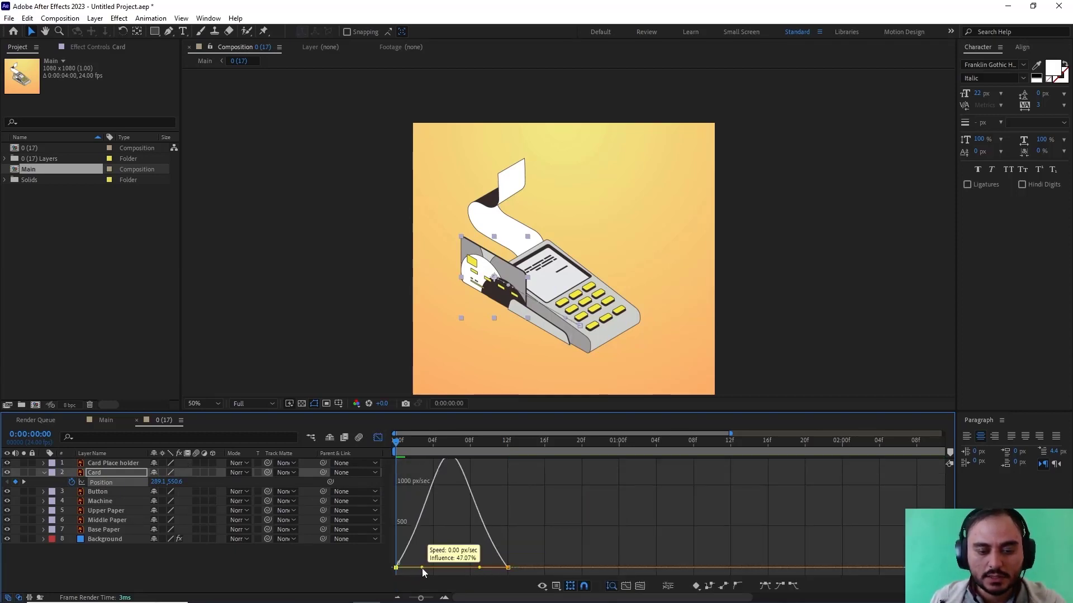
key(shift+F3)
Preview the card's swipe animation, return to frame 0 and collapse the Card layer's properties
key(space)
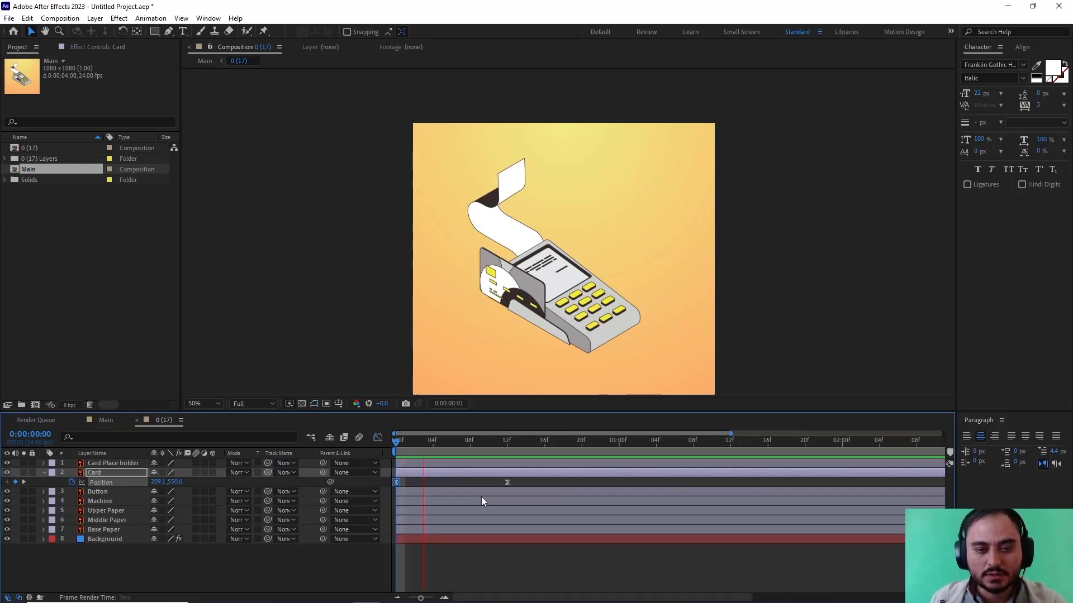
key(space)
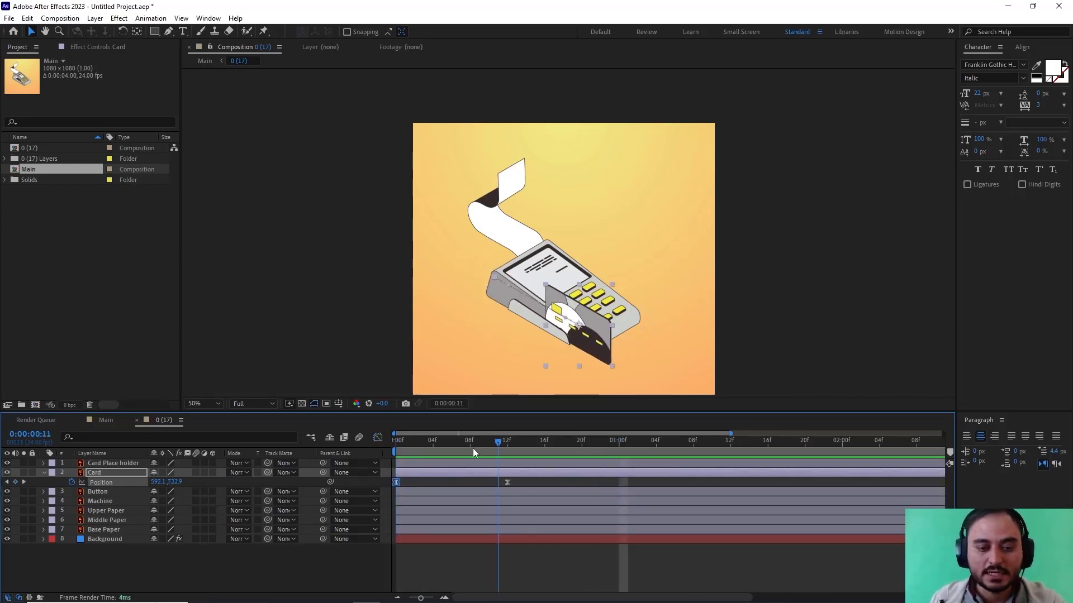
key(Home)
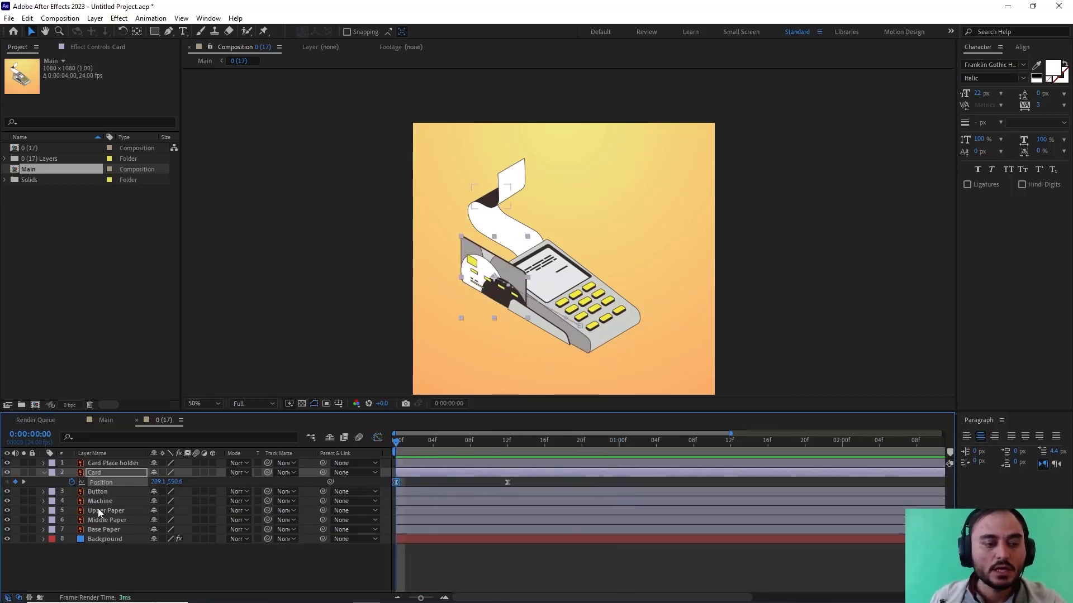
click(44, 473)
click(166, 545)
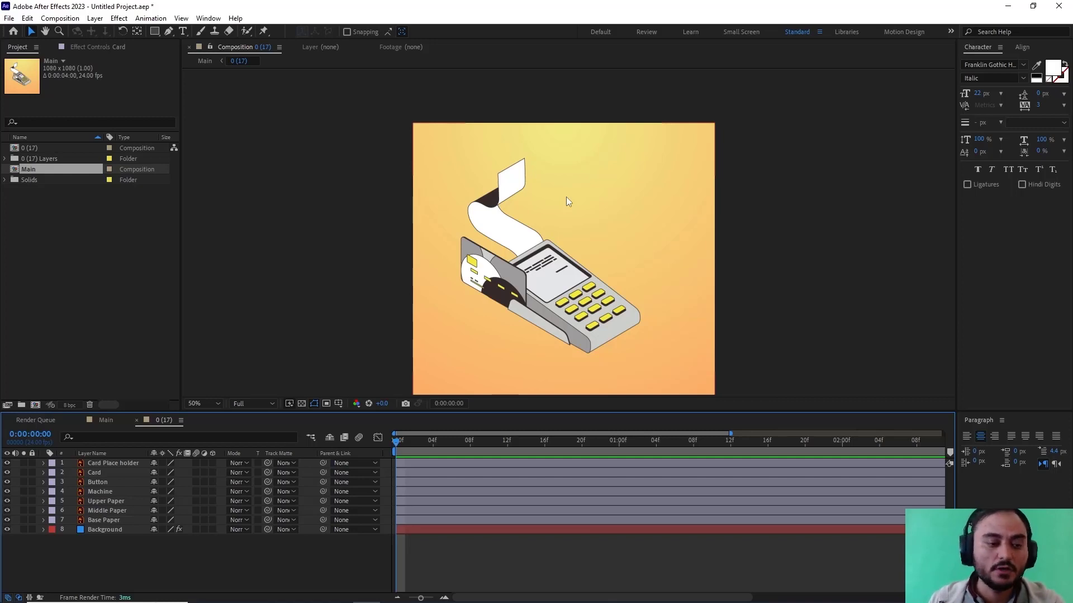
Solo the Base Paper, Middle Paper and Upper Paper layers to examine the receipt parts, and restore all layers
click(132, 520)
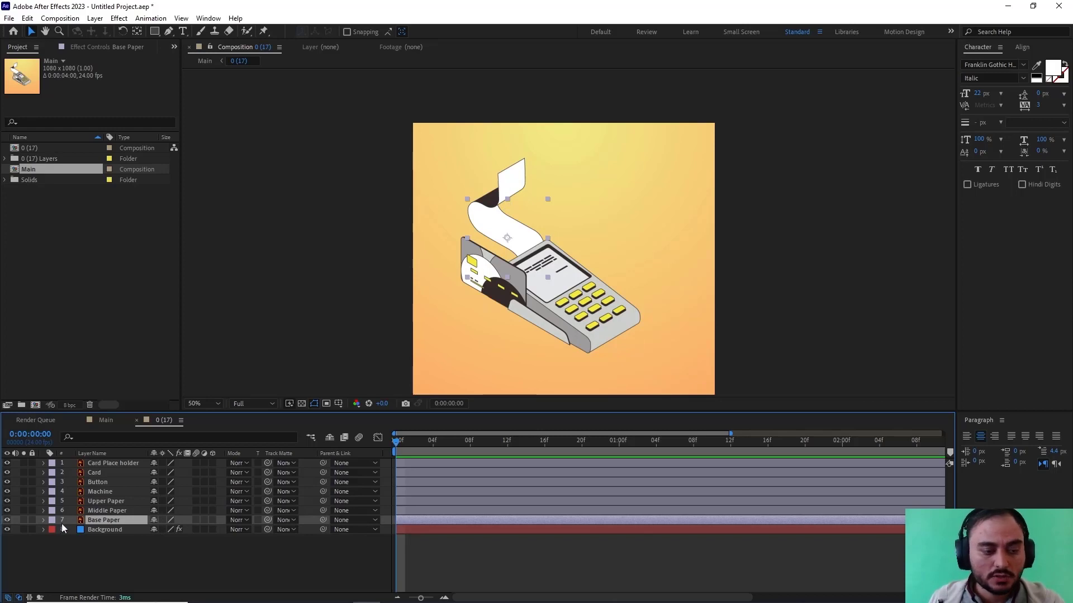
click(24, 520)
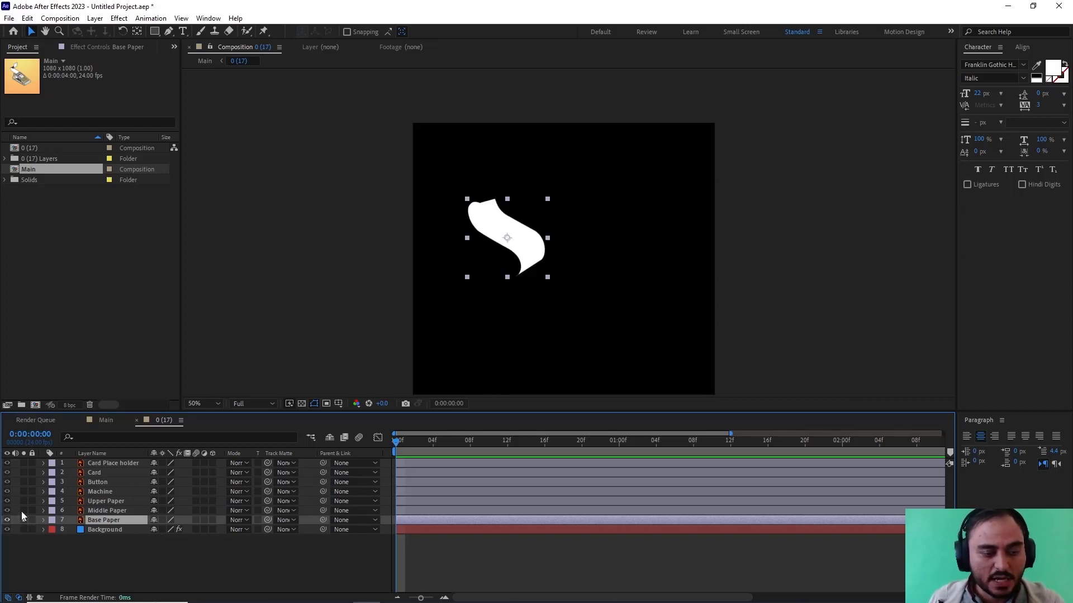
click(23, 510)
click(23, 501)
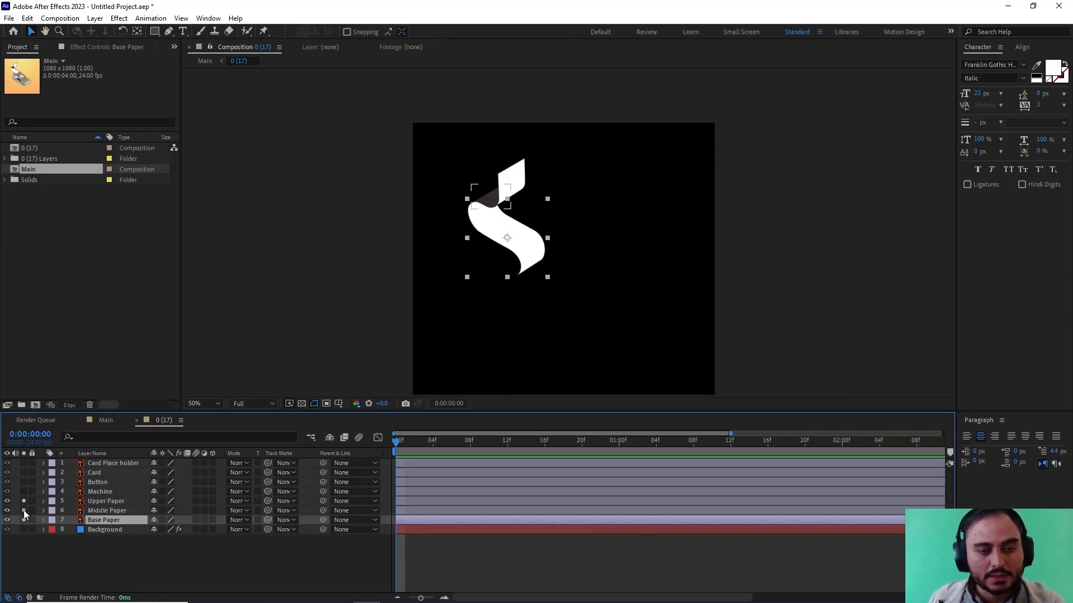
drag(26, 500, 26, 520)
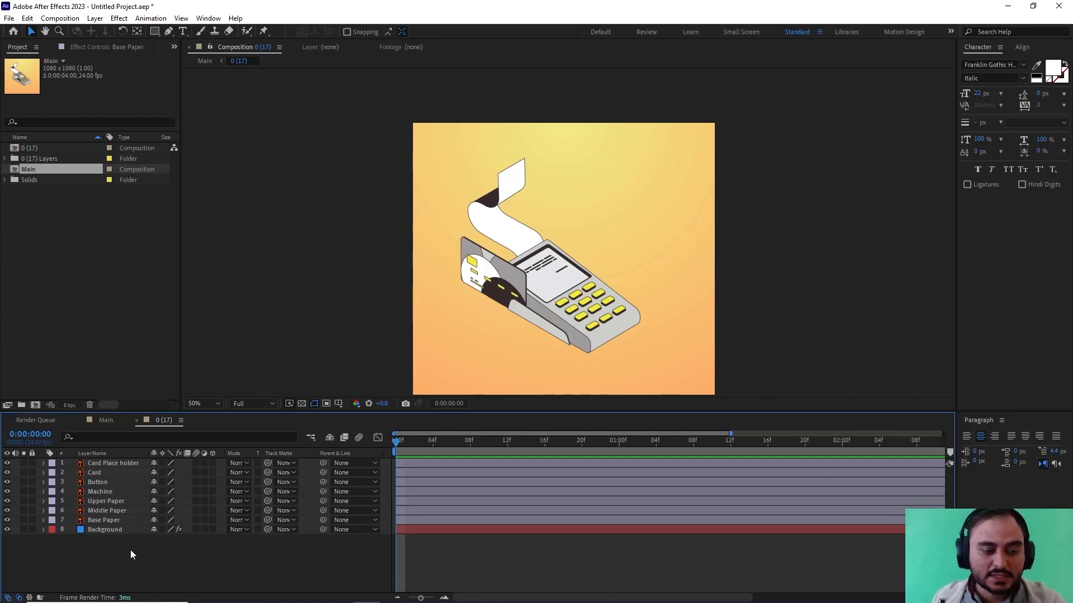
Solo the Base Paper and Background layers, with Base Paper selected and the Rectangle tool active
click(109, 522)
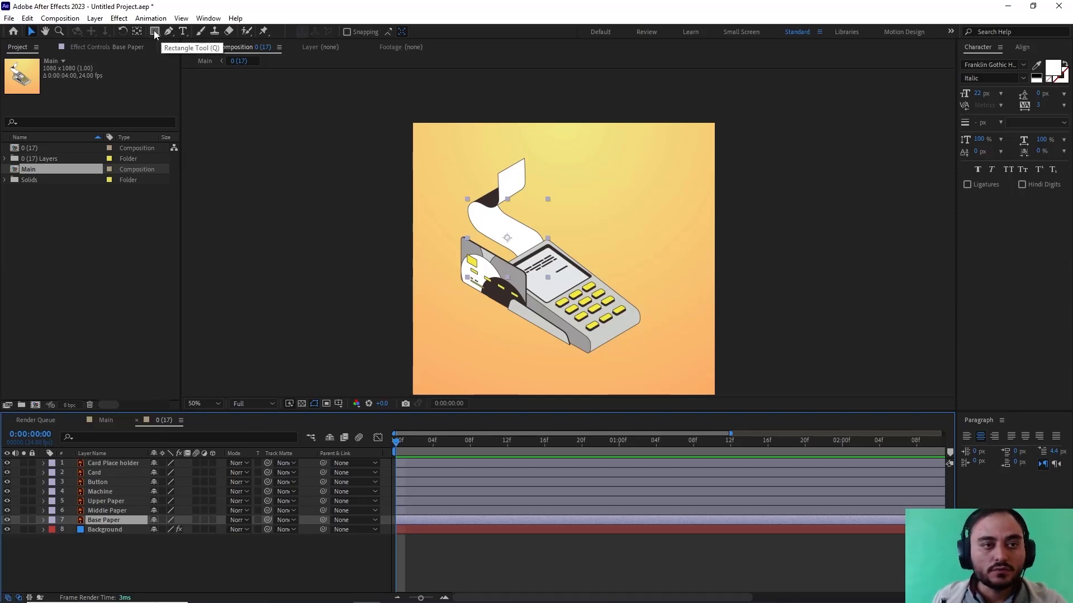
click(156, 31)
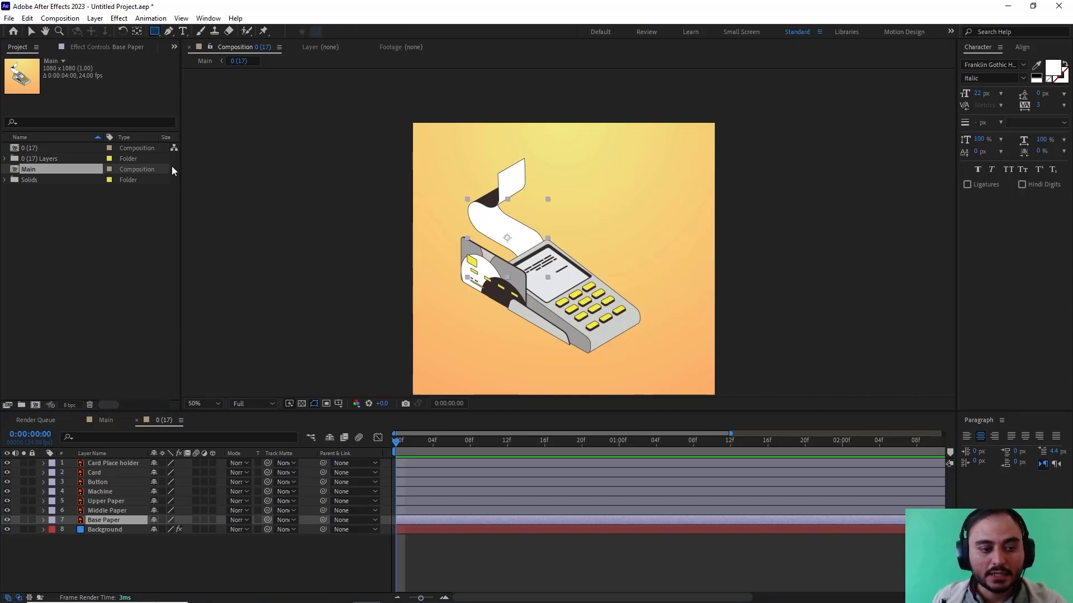
click(23, 521)
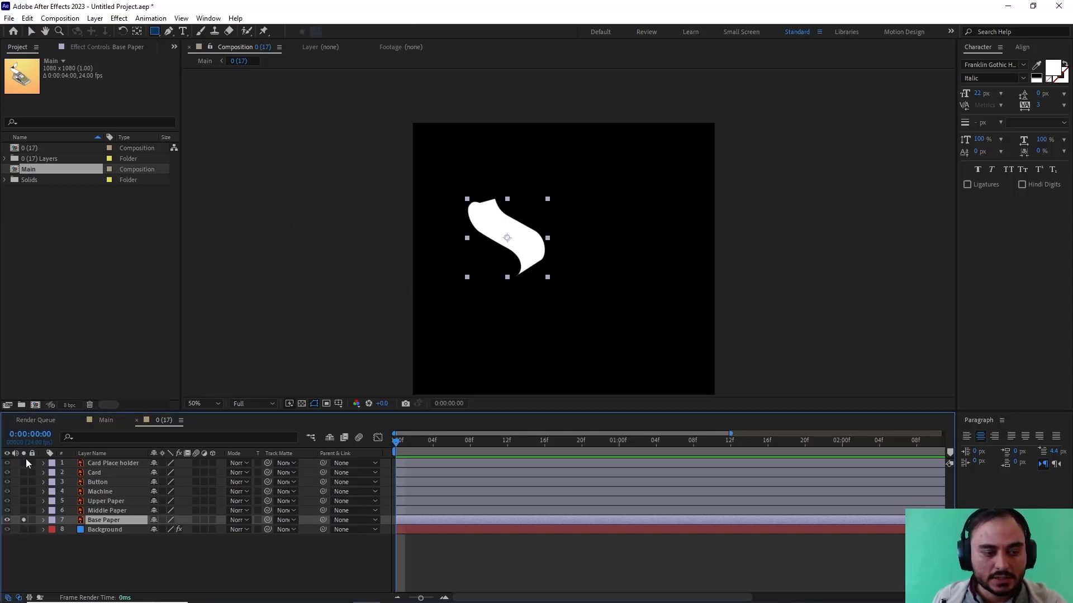
click(24, 529)
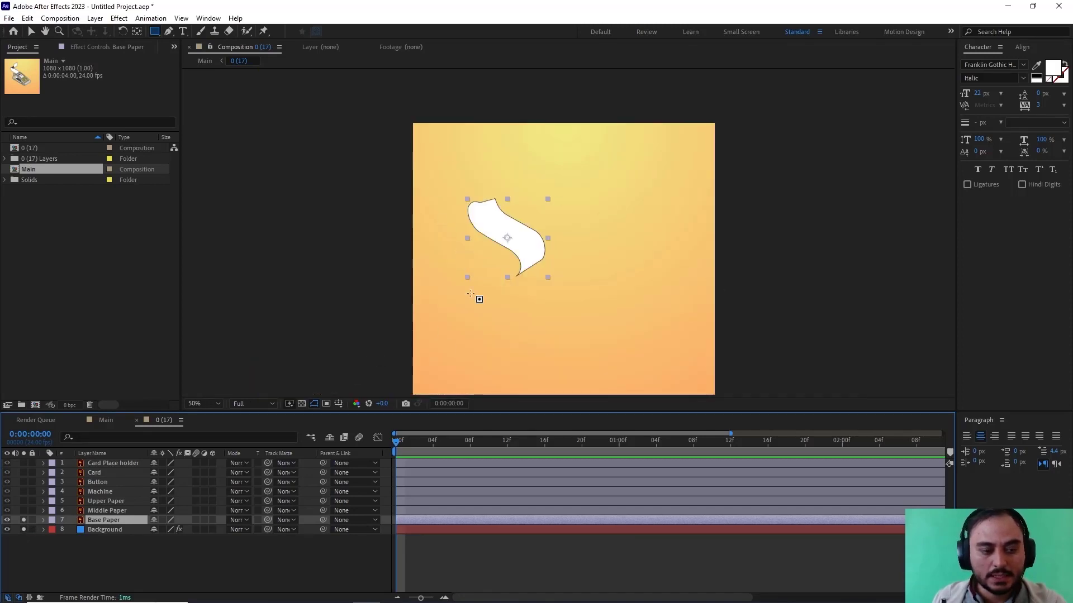
Draw a rectangular mask enclosing the paper on the Base Paper layer and expand the mask's properties
click(454, 176)
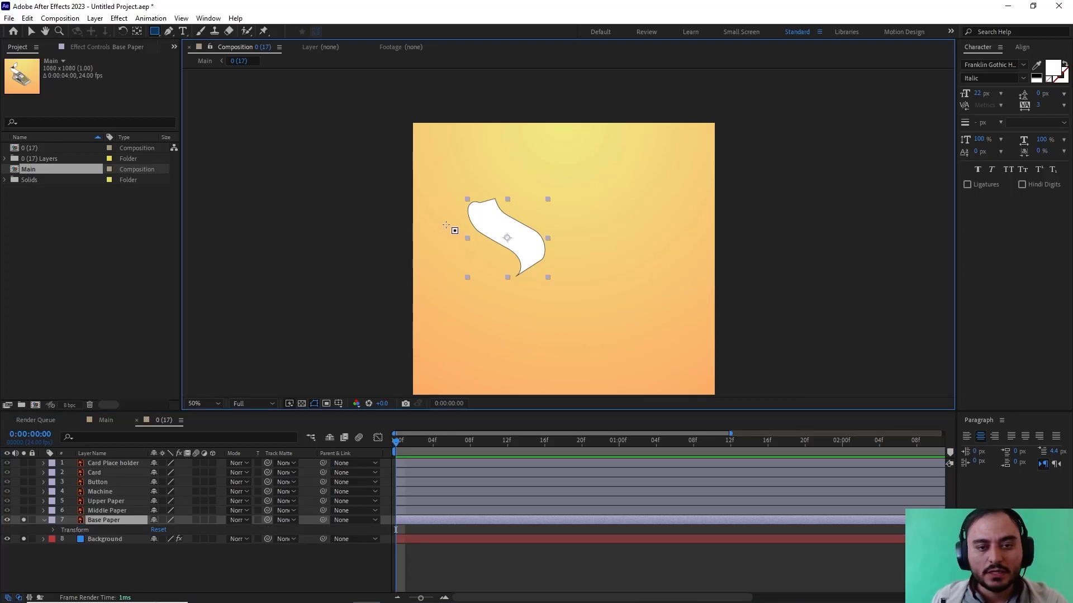
drag(454, 185, 572, 302)
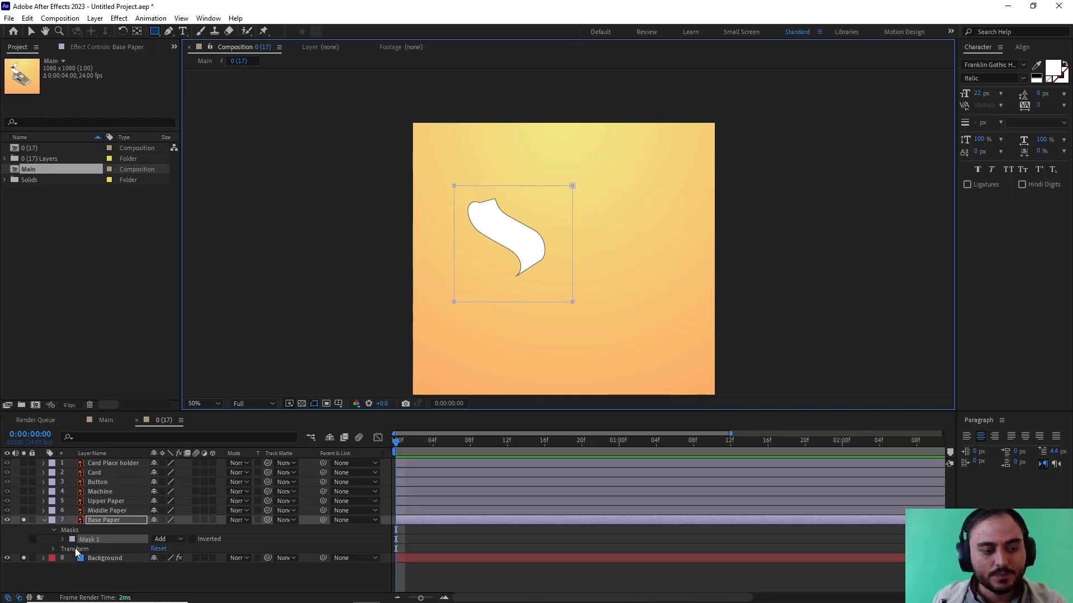
click(62, 539)
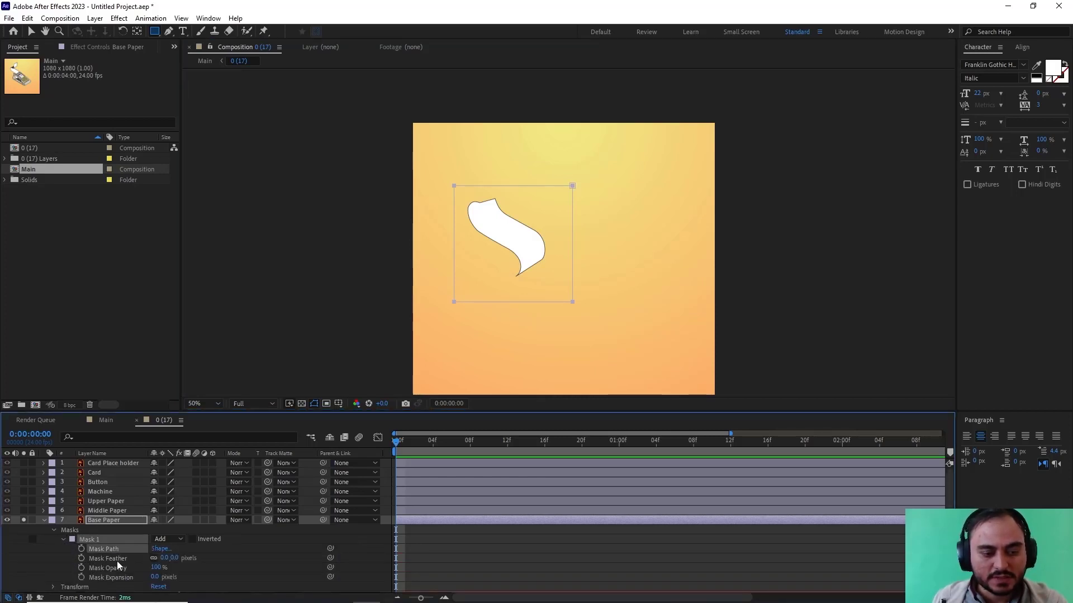
Try moving the whole rectangular mask and pulling its upper-right corner inward, undoing each change
click(31, 30)
drag(562, 300, 538, 271)
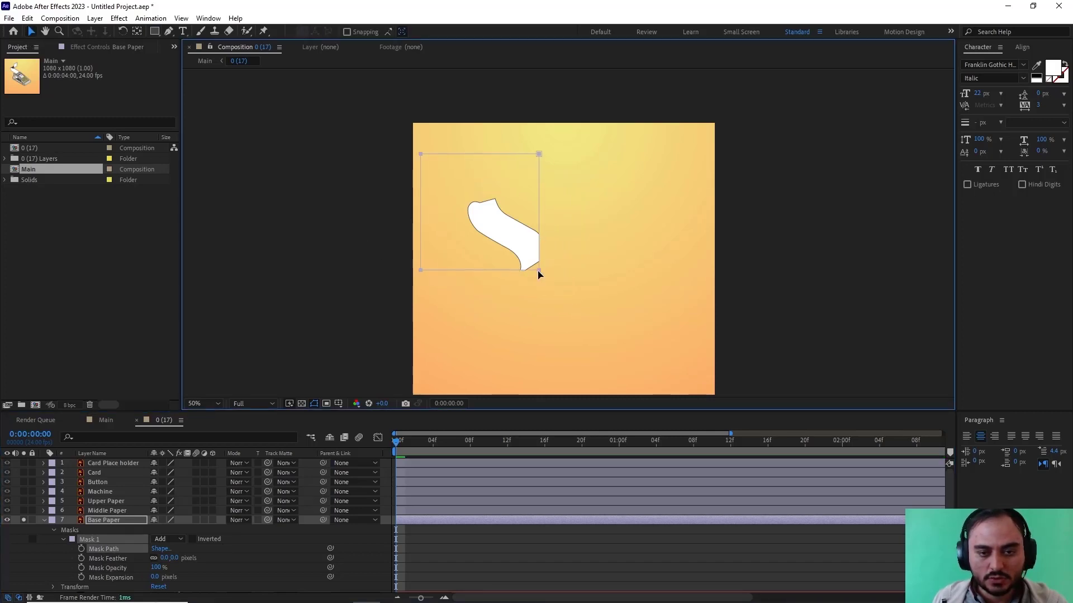
key(ctrl+z)
click(542, 220)
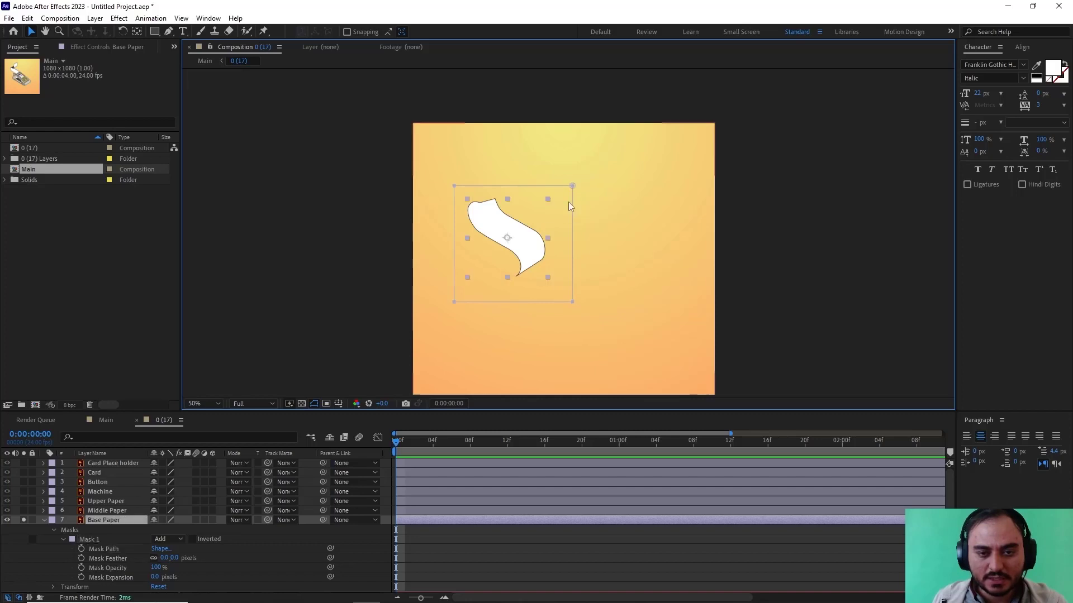
drag(572, 189, 501, 221)
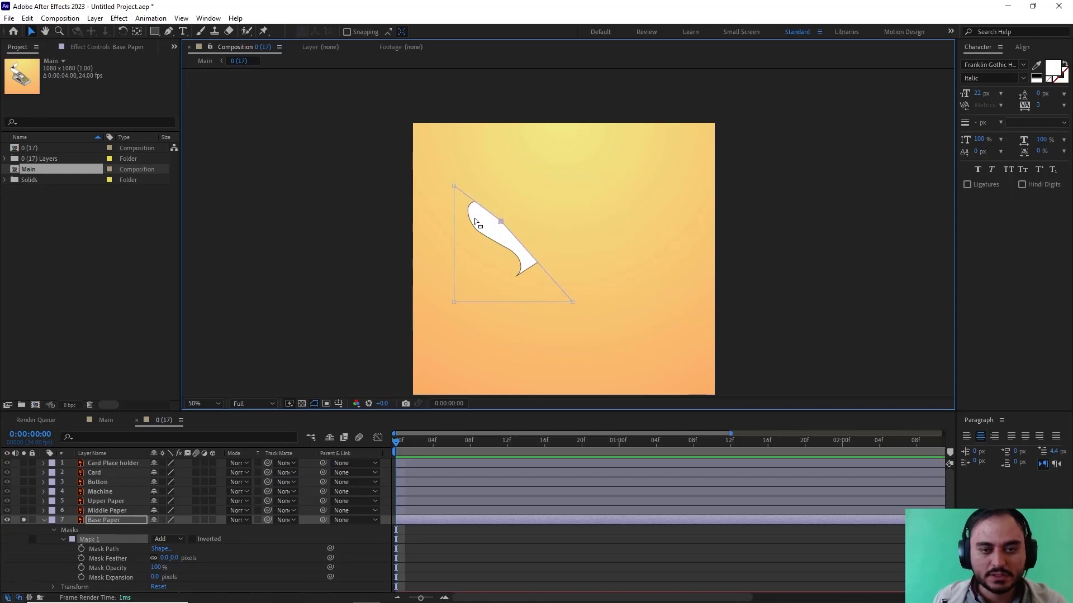
key(ctrl+z)
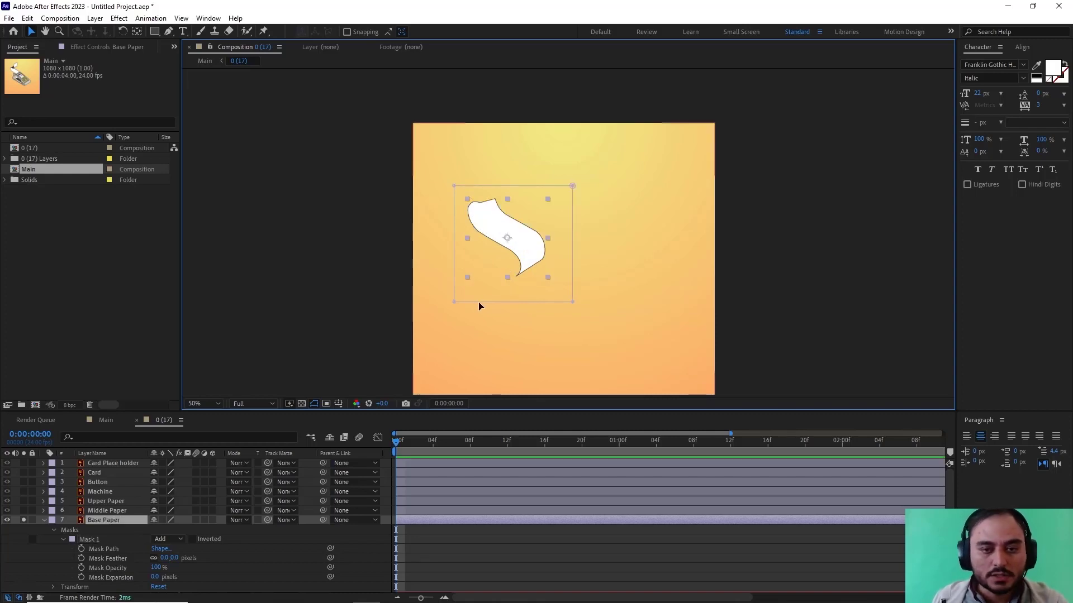
Delete the rectangular mask from the Base Paper layer
click(92, 539)
click(81, 535)
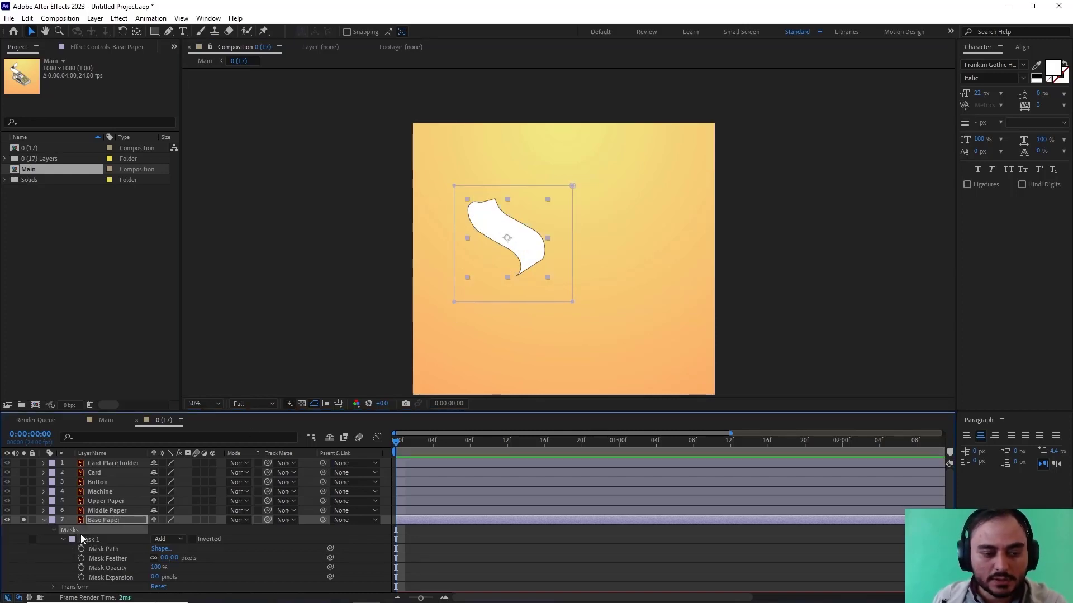
key(Delete)
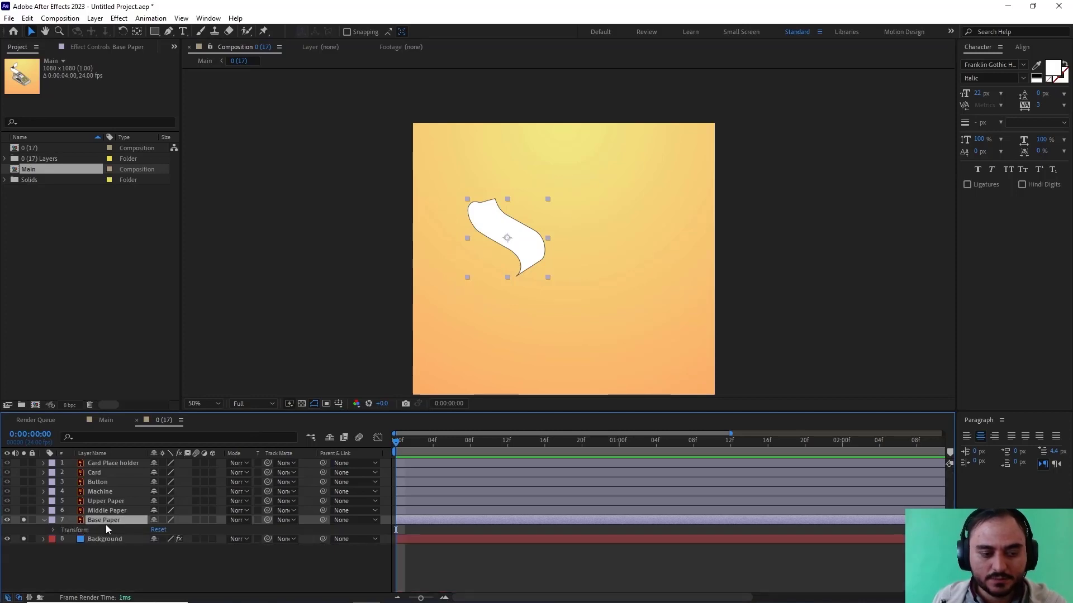
Draw a closed four-point Pen mask around the white paper on the Base Paper layer
click(168, 31)
key(period)
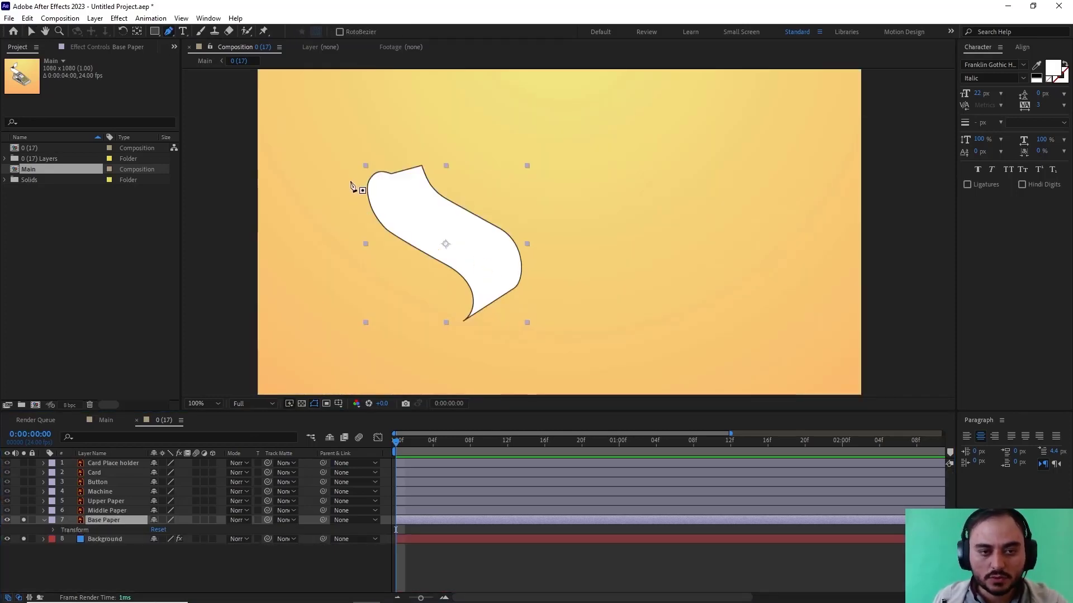
click(351, 175)
click(461, 332)
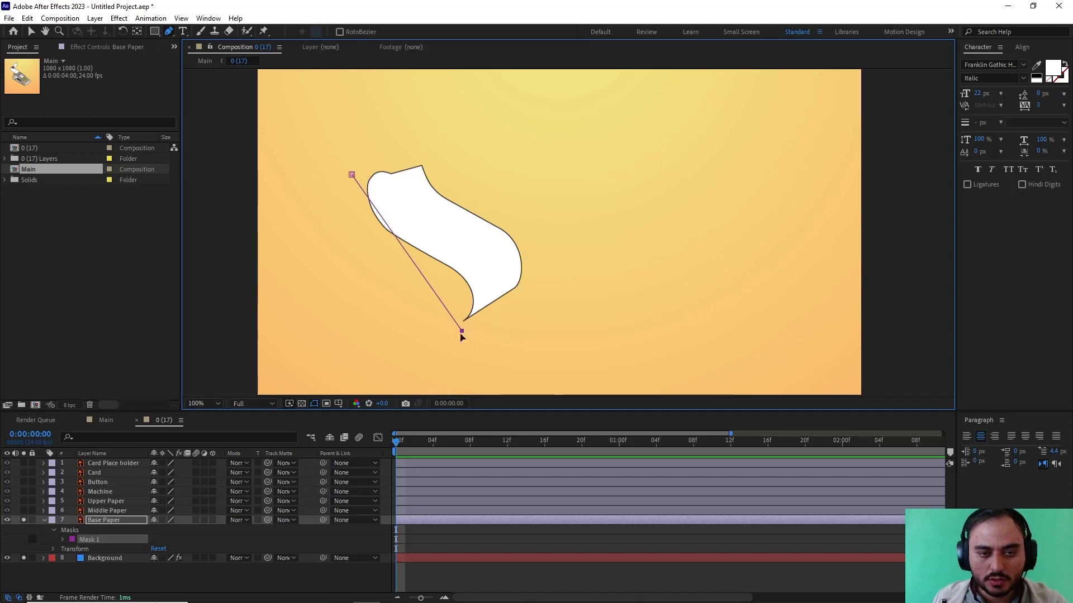
click(540, 286)
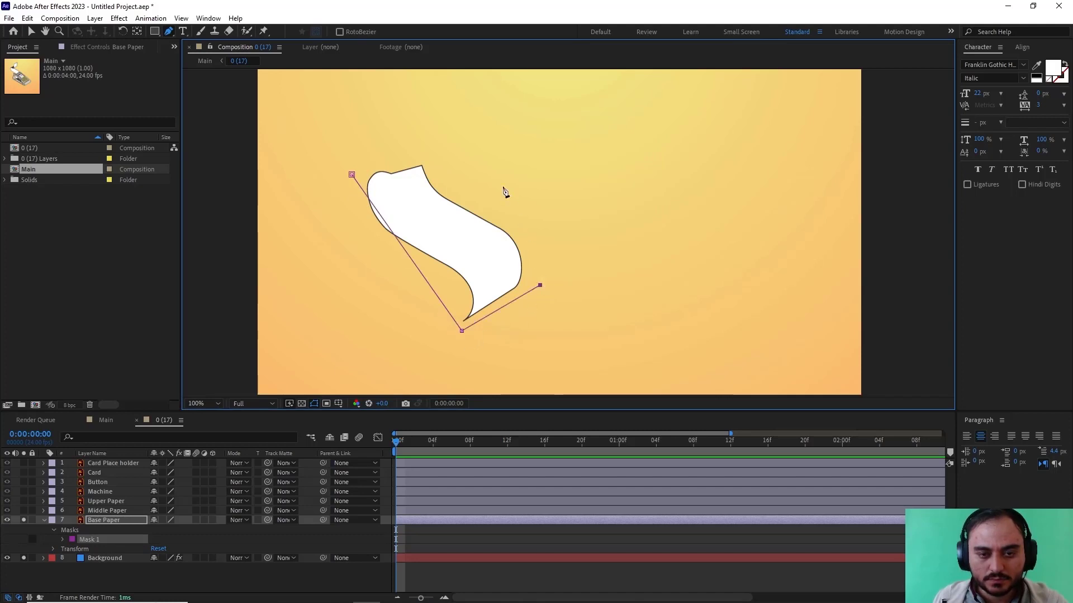
click(447, 145)
click(347, 180)
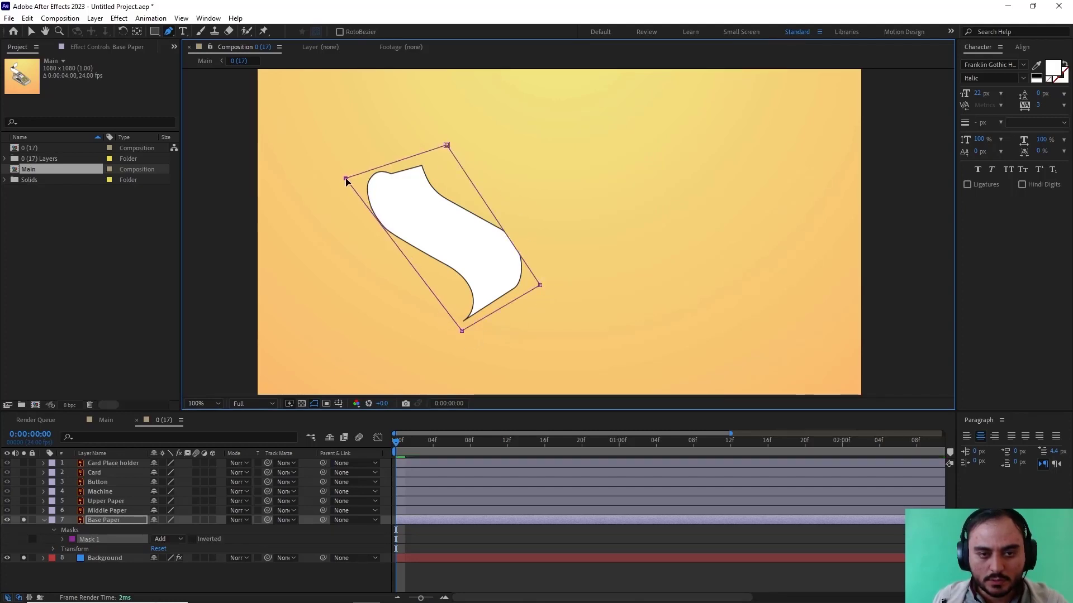
Move the Base Paper mask's corner points slightly outward so the mask clears the paper's edges
drag(347, 179, 341, 179)
mouse_move(447, 146)
mouse_down()
mouse_move(434, 143)
mouse_move(450, 138)
mouse_up()
drag(454, 137, 457, 134)
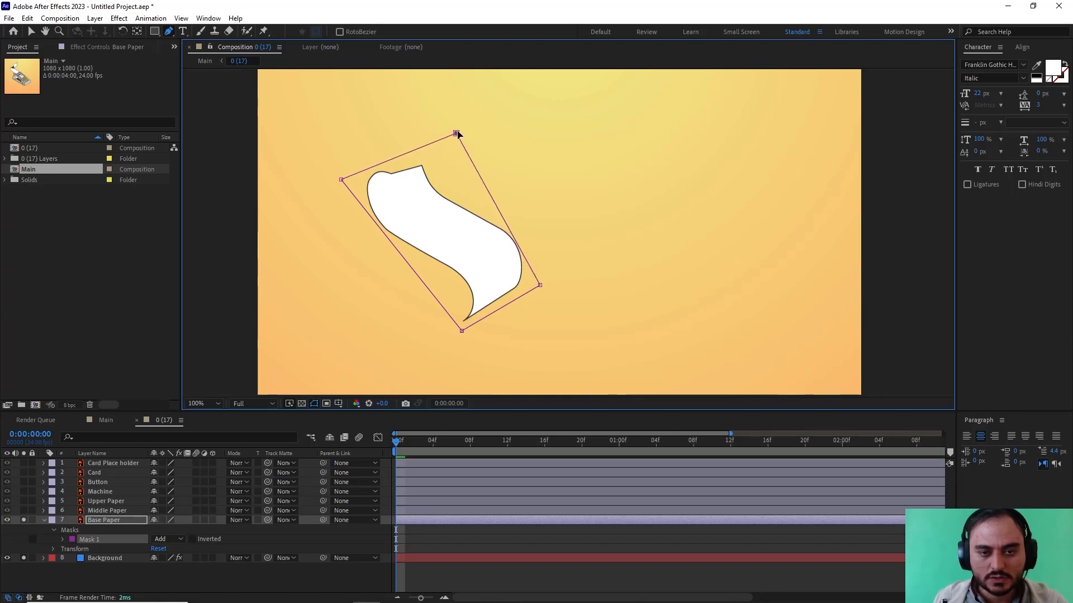
drag(541, 287, 547, 284)
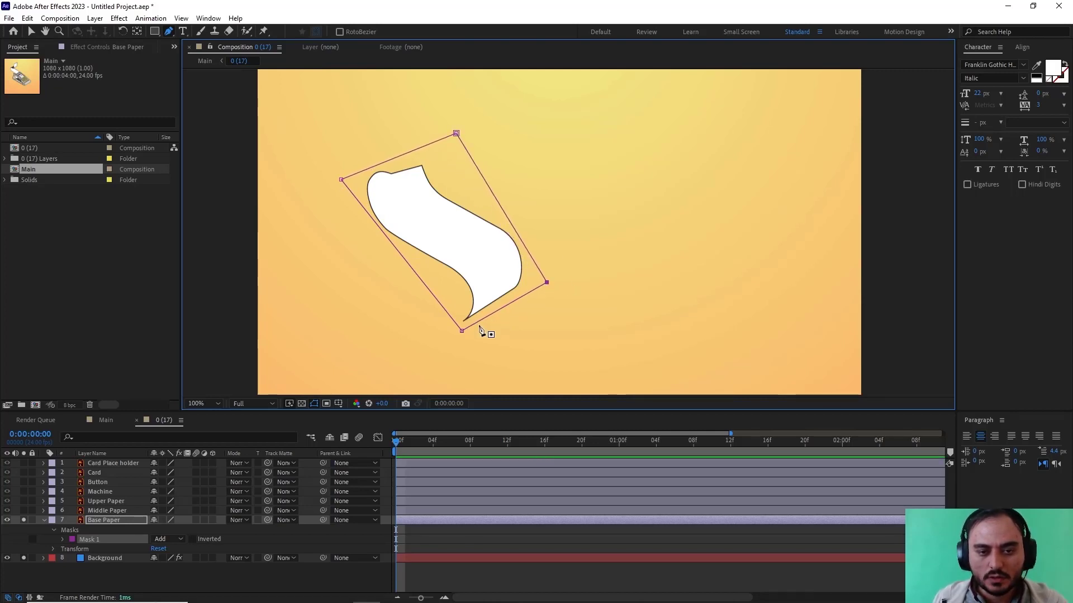
drag(462, 332, 460, 334)
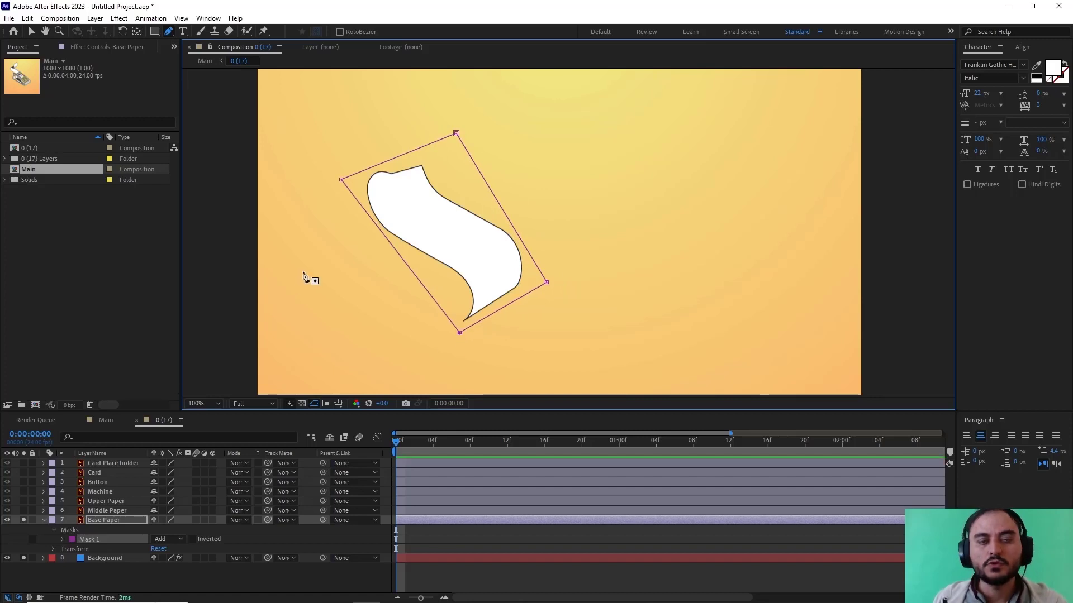
Reveal the Base Paper mask properties and set Mask Path keyframes at 0:00:00:00 and 0:00:00:12
click(119, 522)
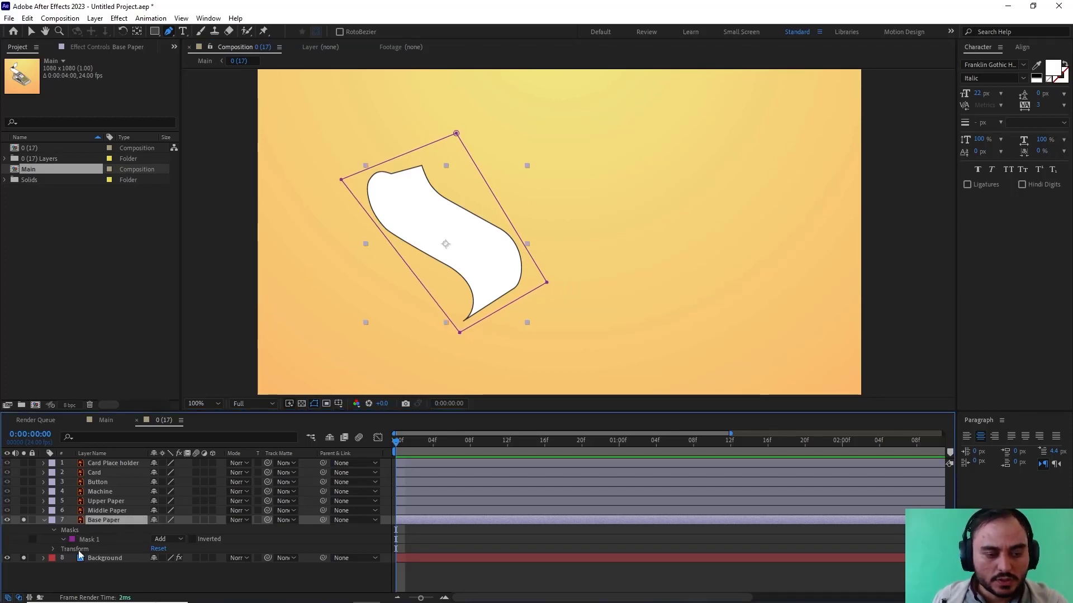
key(m)
key(m)
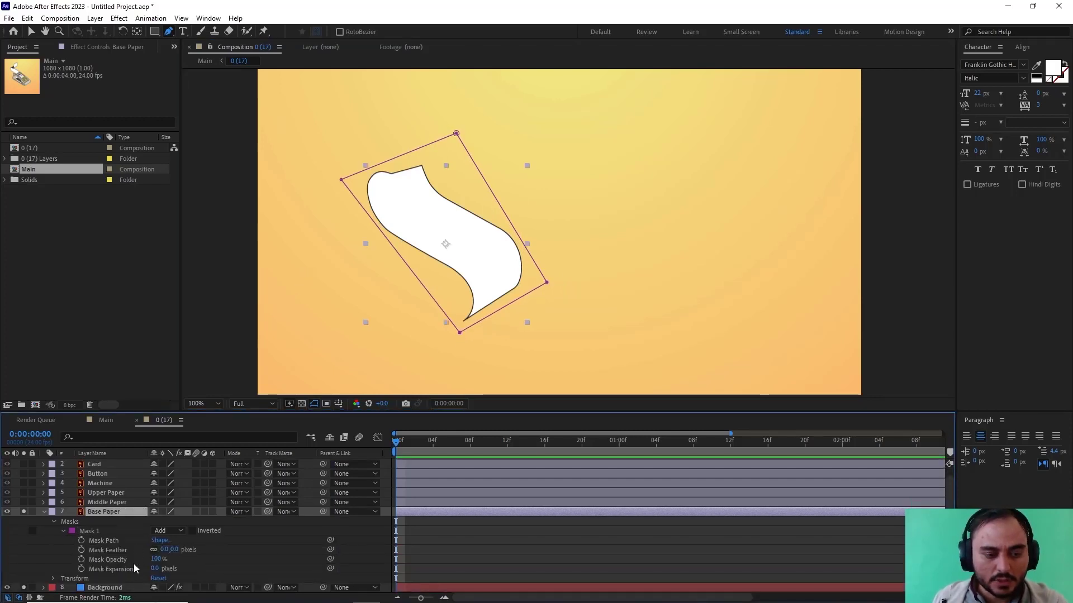
click(81, 541)
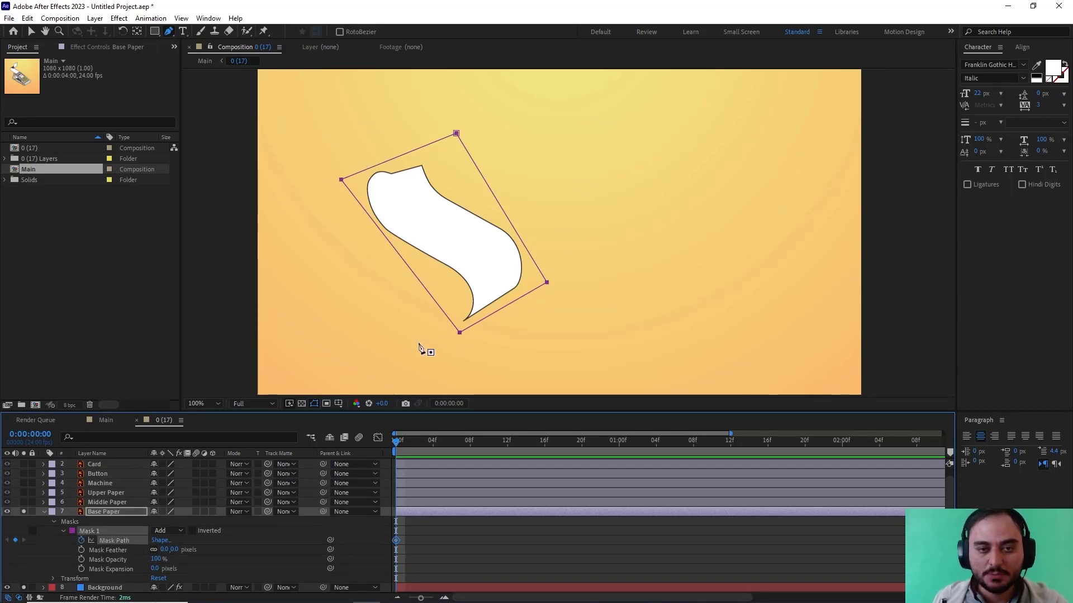
drag(398, 440, 510, 467)
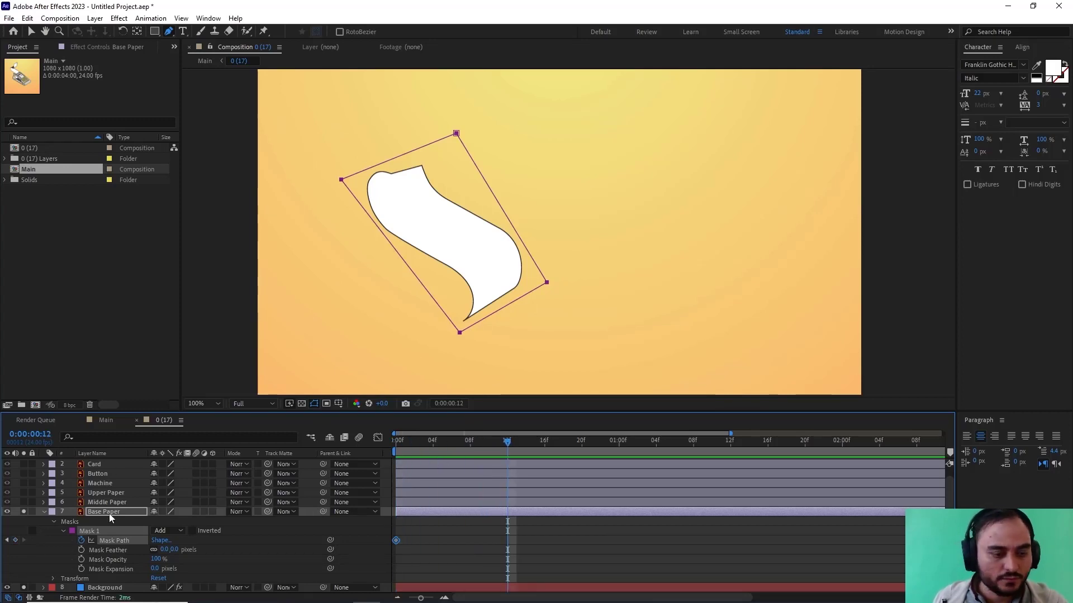
click(15, 540)
Unsolo Base Paper and Background, shift both Mask Path keyframes to 0:00:00:12 and 0:00:01:00, and preview
scroll(531, 235, down, 4)
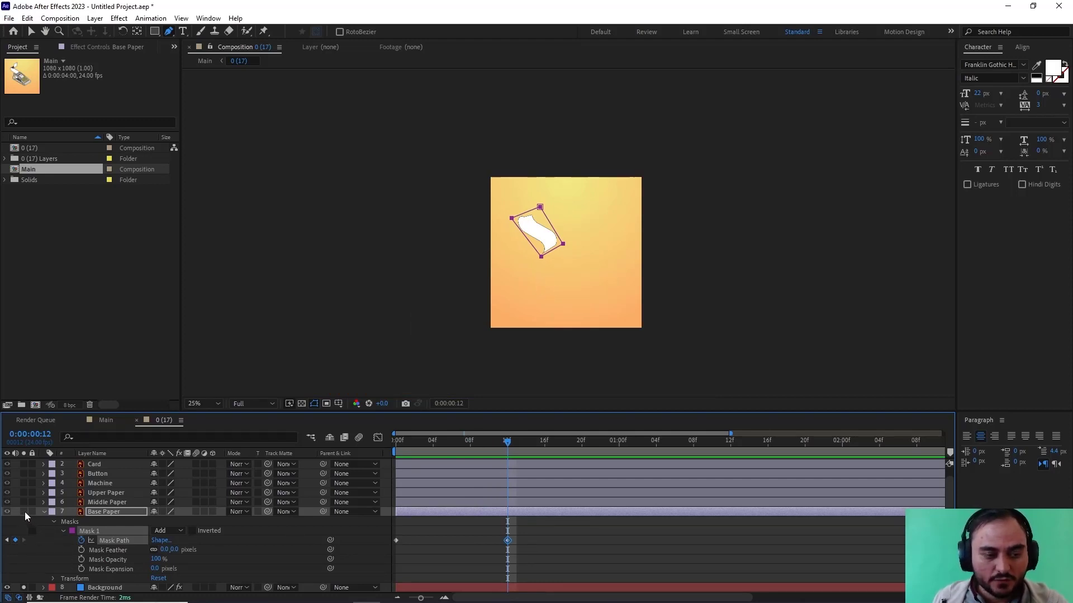
click(24, 588)
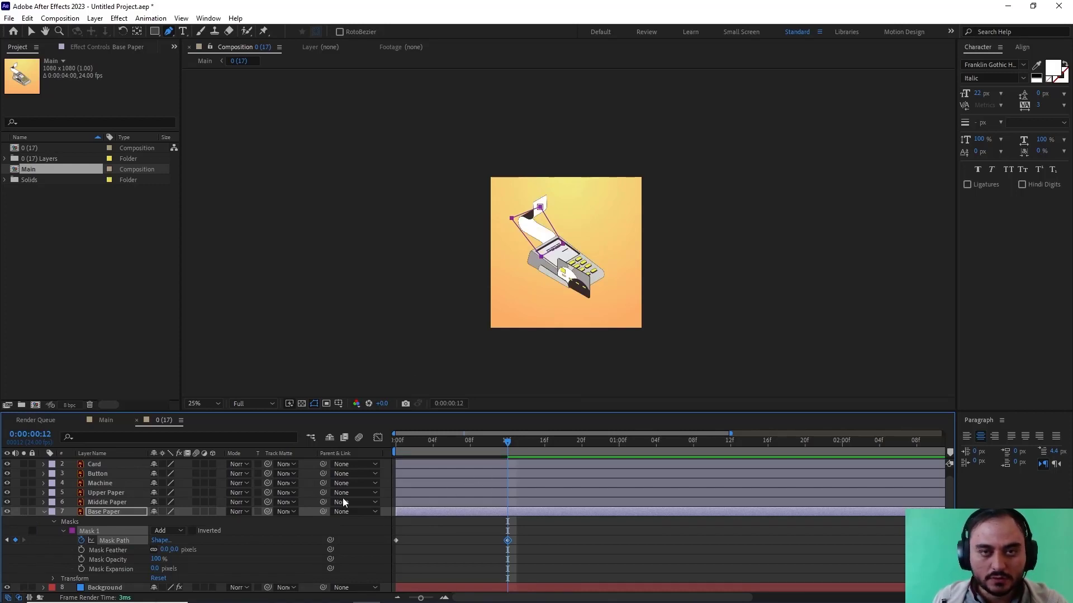
mouse_move(517, 540)
mouse_down()
mouse_move(401, 546)
mouse_move(507, 549)
mouse_up()
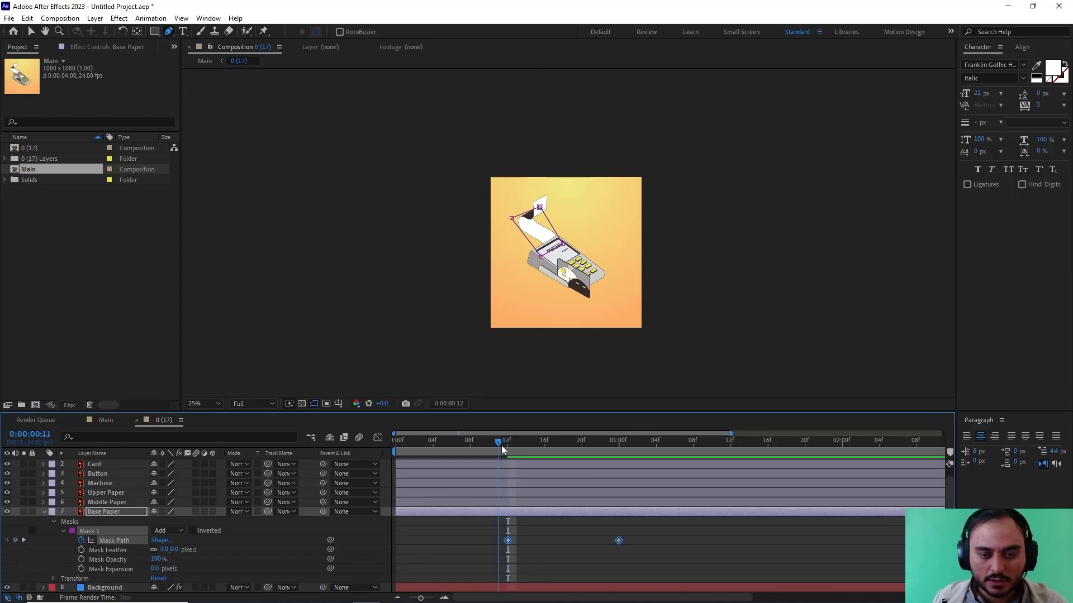
key(Home)
key(space)
Try scaling the Base Paper mask down into the machine at 0:00:00:12, preview the reveal, and undo the scaling
drag(568, 442, 509, 464)
click(507, 540)
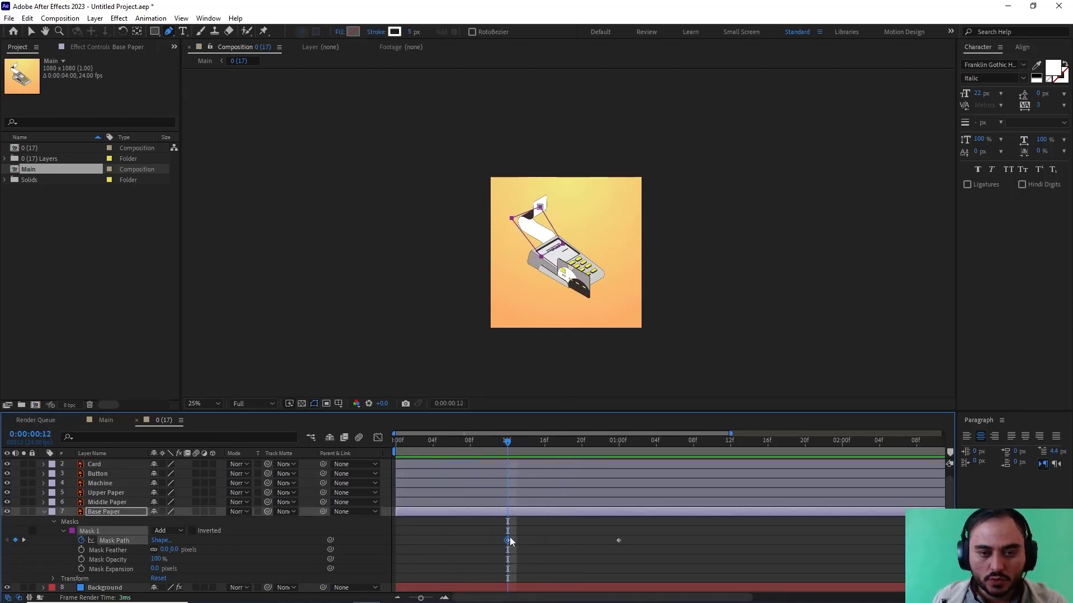
key(period)
scroll(539, 277, up, 2)
scroll(500, 324, down, 2)
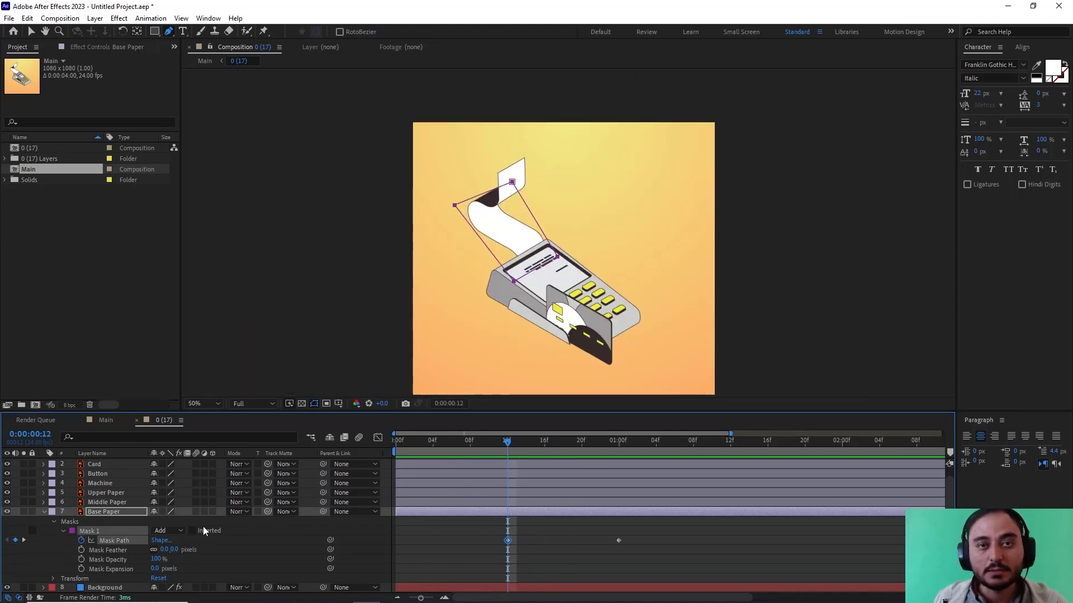
key(ctrl+t)
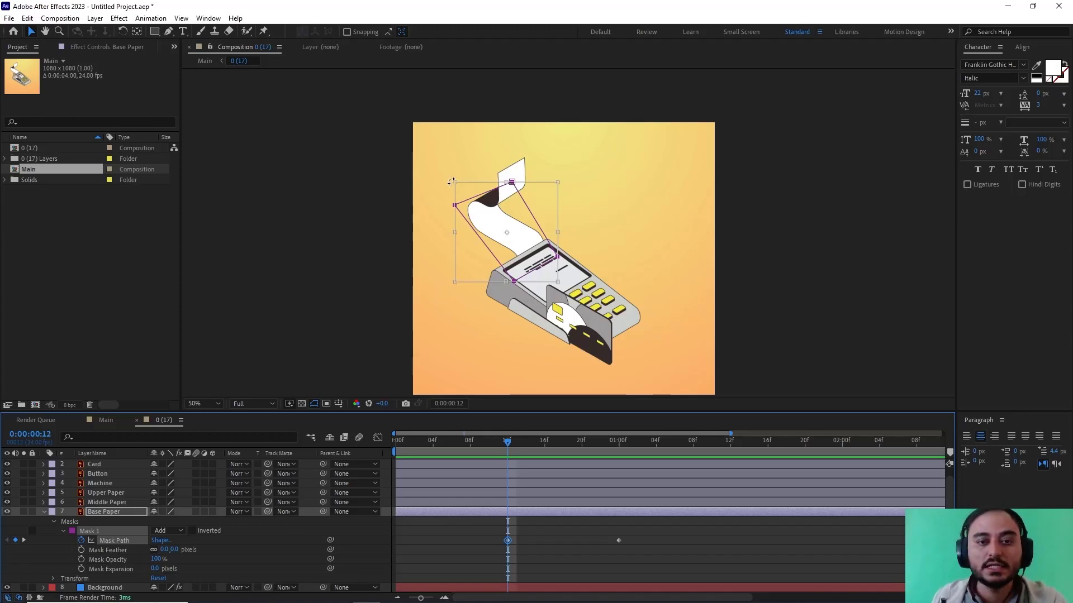
drag(455, 180, 530, 258)
key(space)
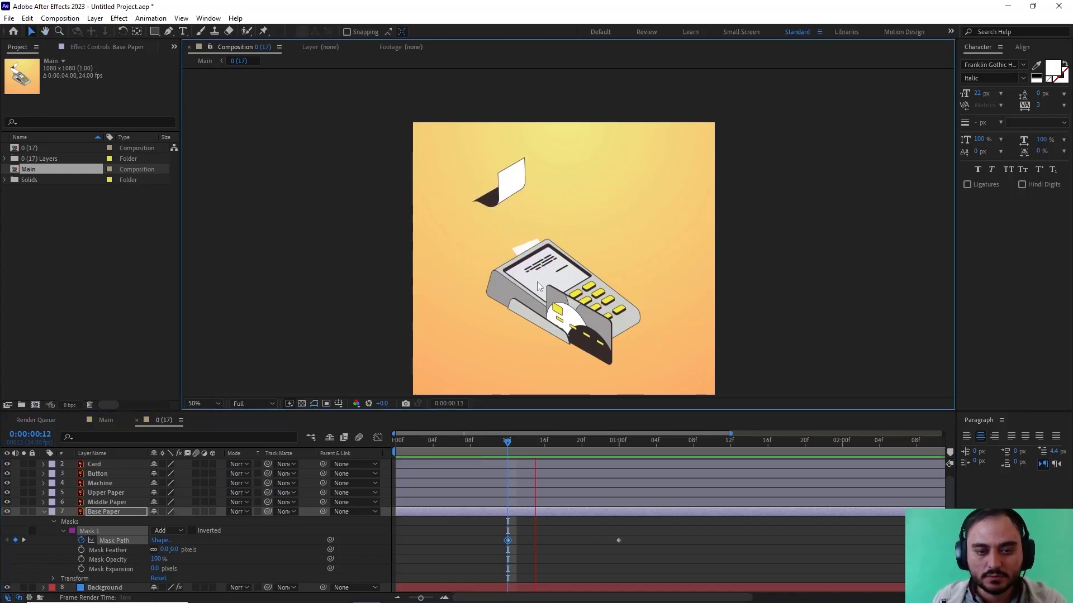
drag(723, 442, 510, 485)
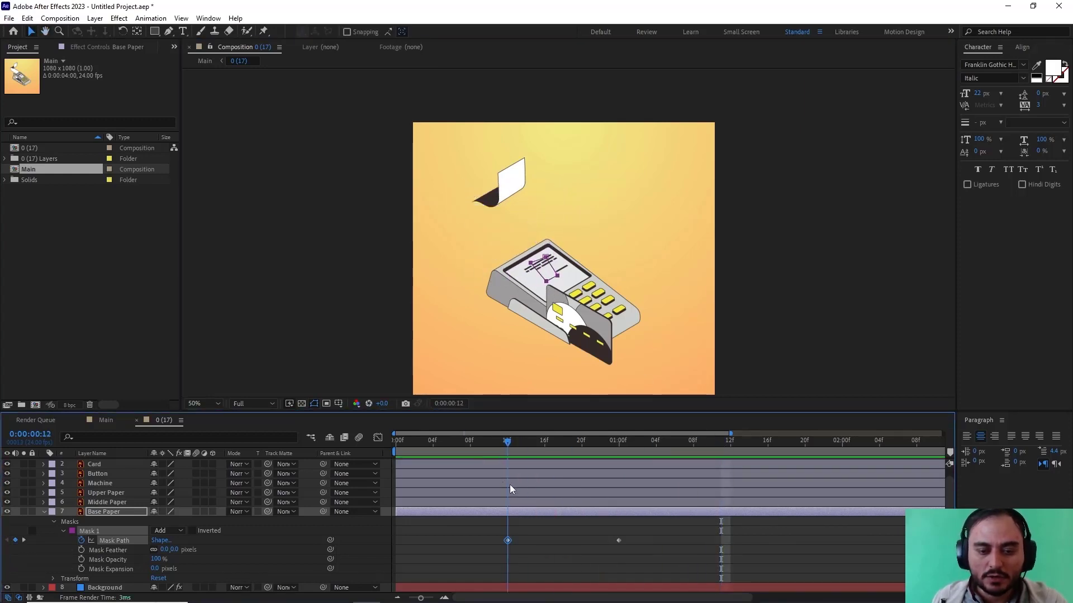
click(532, 531)
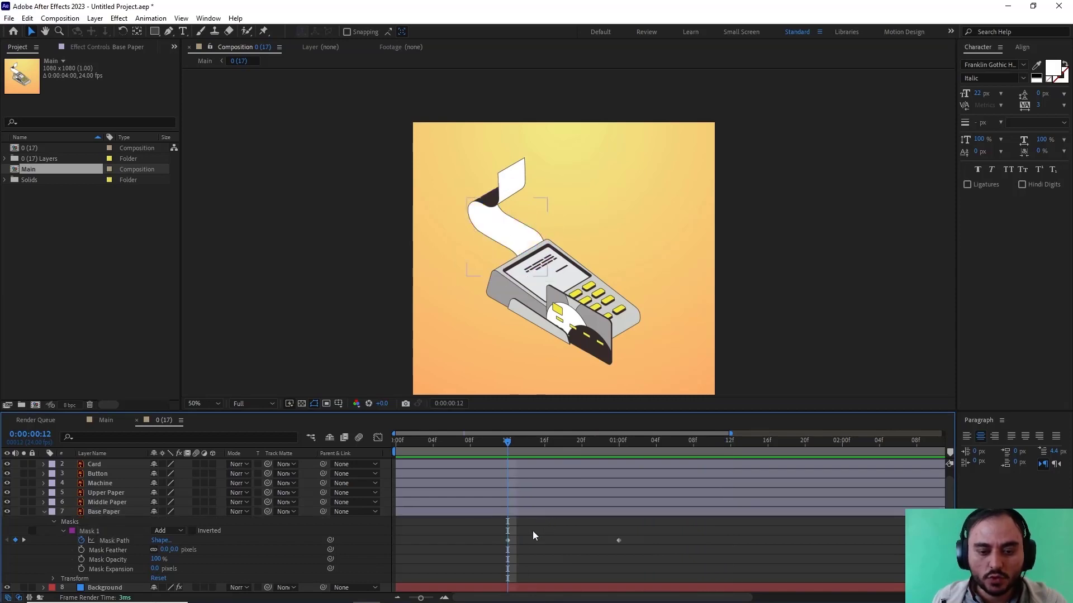
At 0:00:00:12, collapse the Base Paper mask by moving its two upper points onto the two lower ones, and preview the reveal
click(507, 540)
key(period)
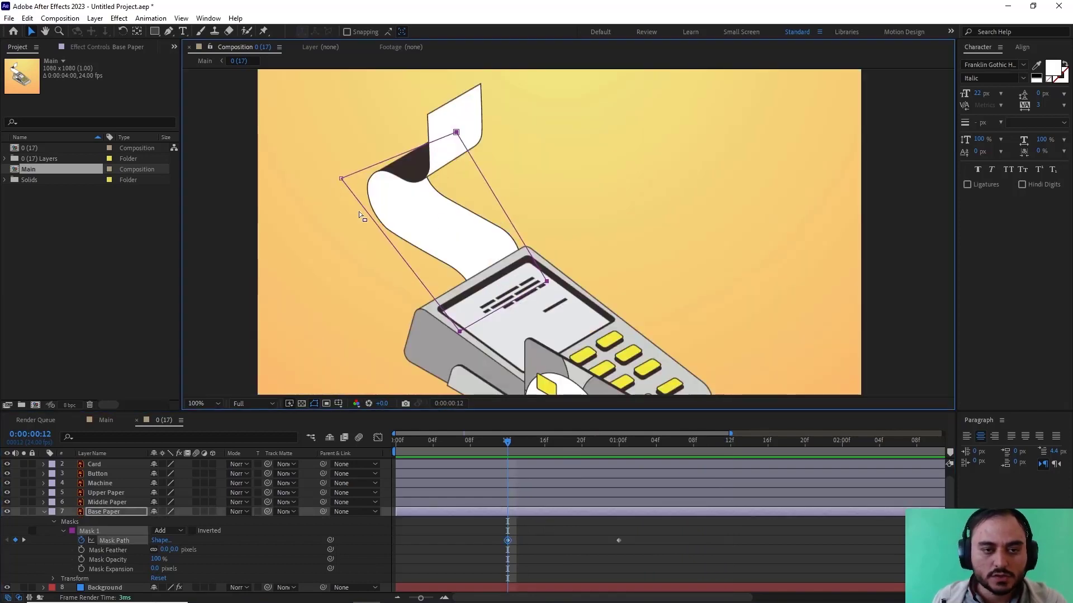
drag(341, 179, 459, 331)
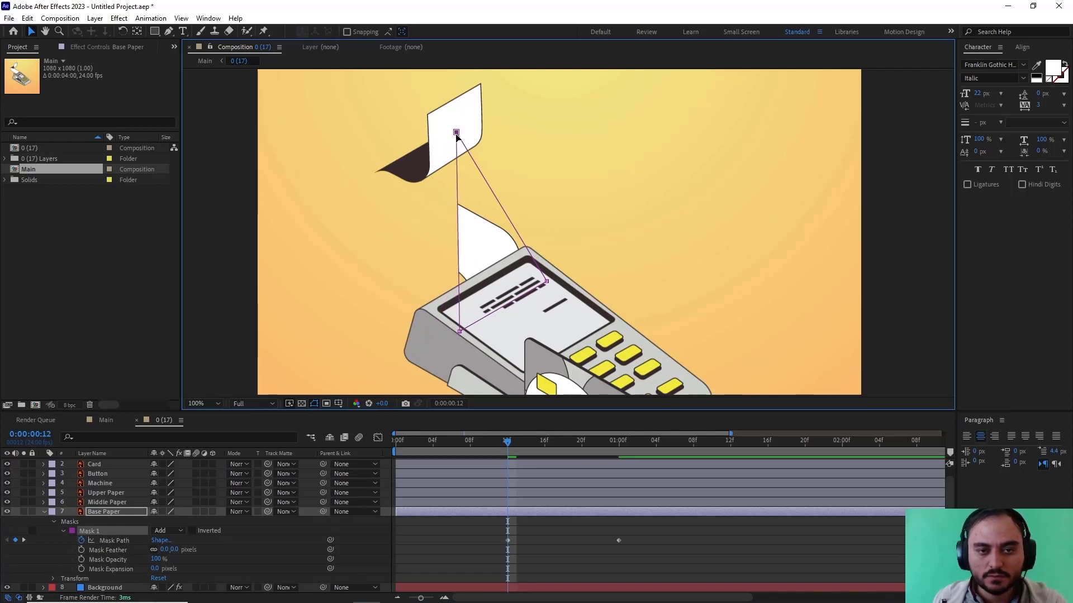
drag(457, 132, 546, 282)
key(space)
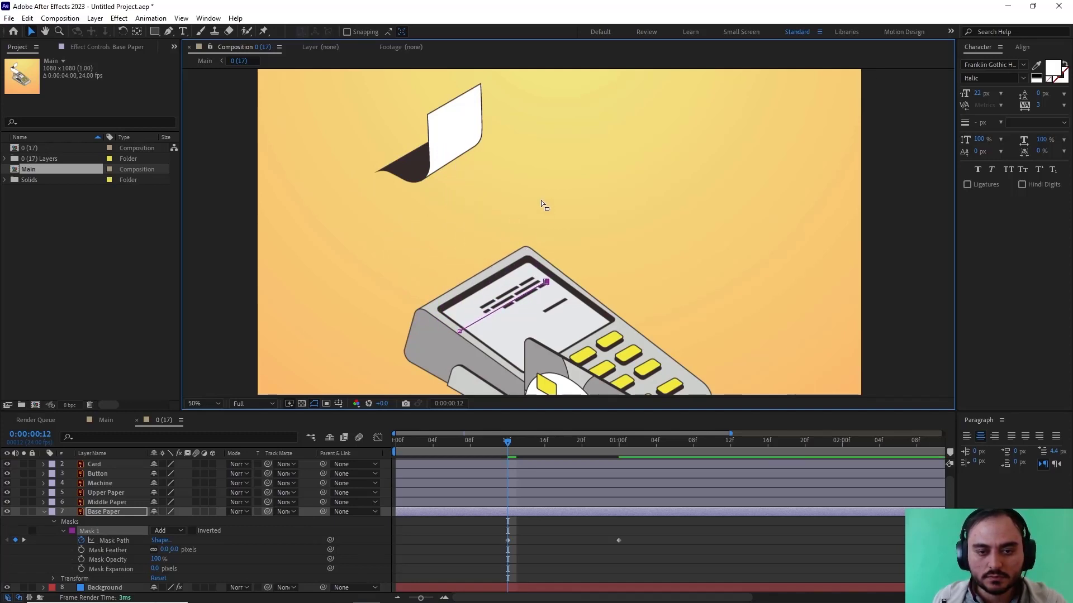
scroll(541, 200, down, 2)
key(space)
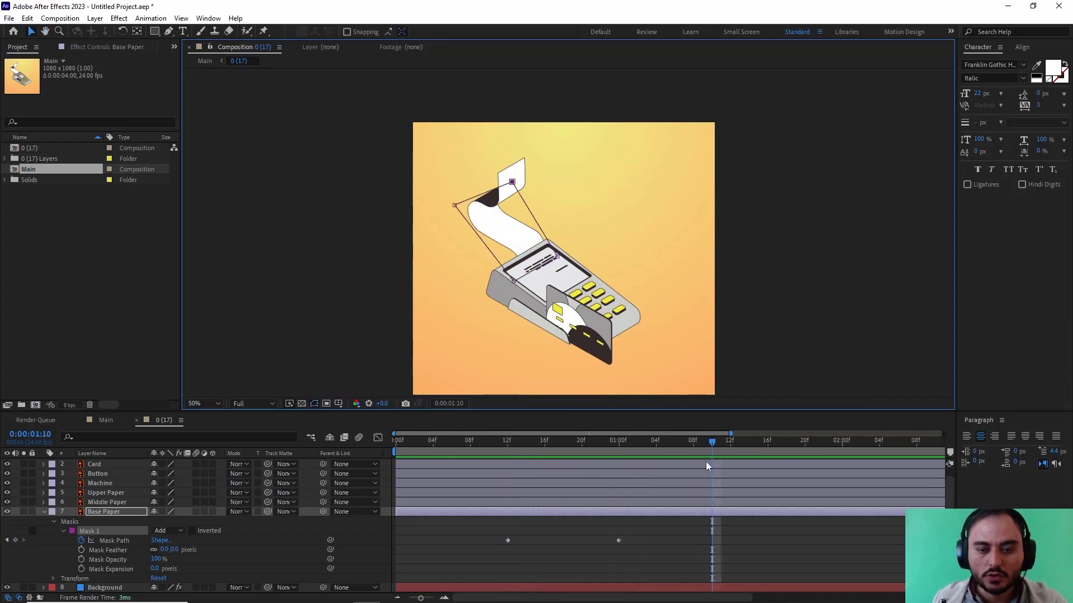
Apply Easy Ease to both Base Paper Mask Path keyframes and return the playhead to 0:00:00:12
drag(647, 542, 449, 567)
key(F9)
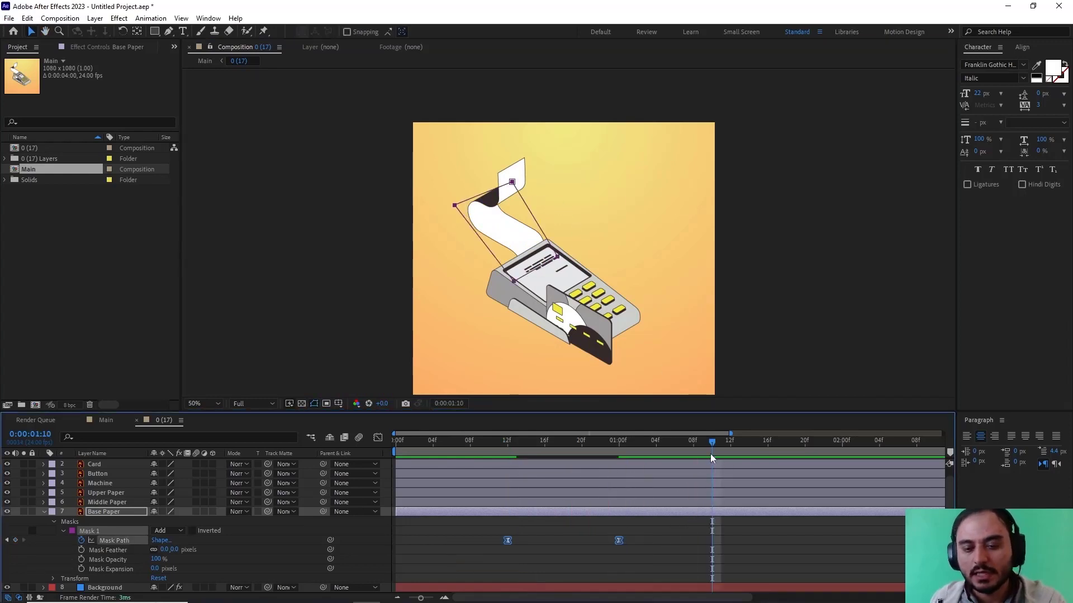
click(693, 455)
drag(656, 456, 508, 476)
Reshape the Mask Path speed curve in the Graph Editor so its peak comes earlier, preview the motion, and close the graph
key(shift+F3)
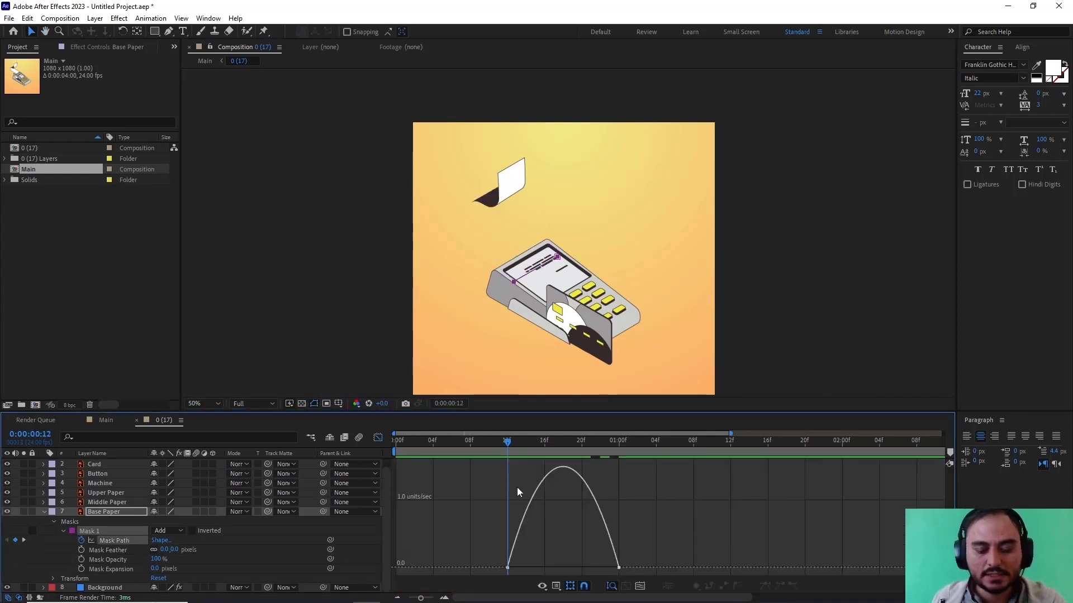
drag(665, 548, 589, 569)
key(space)
key(space)
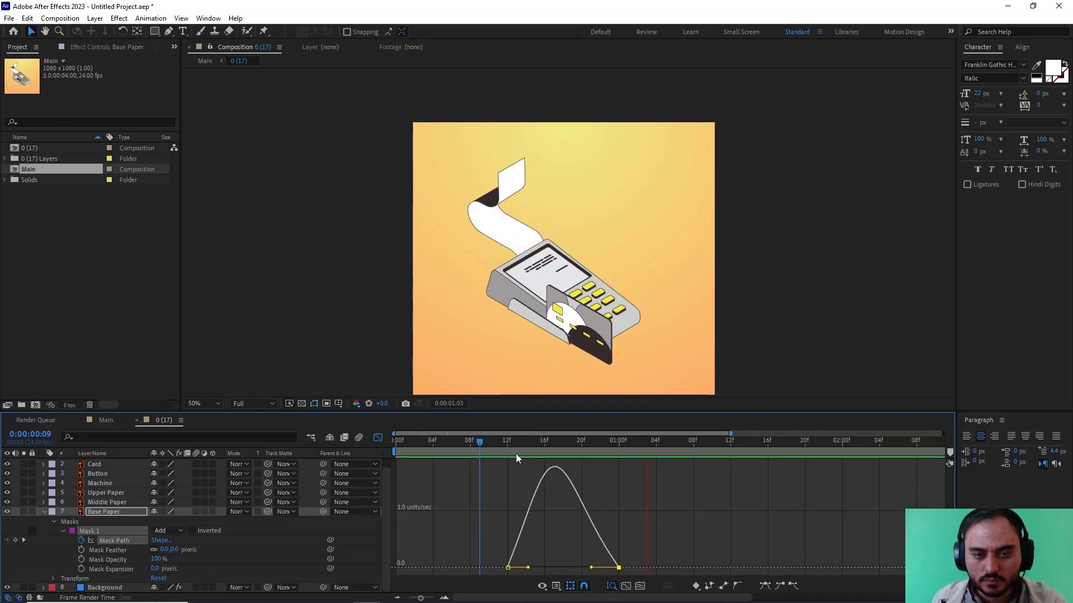
key(shift+F3)
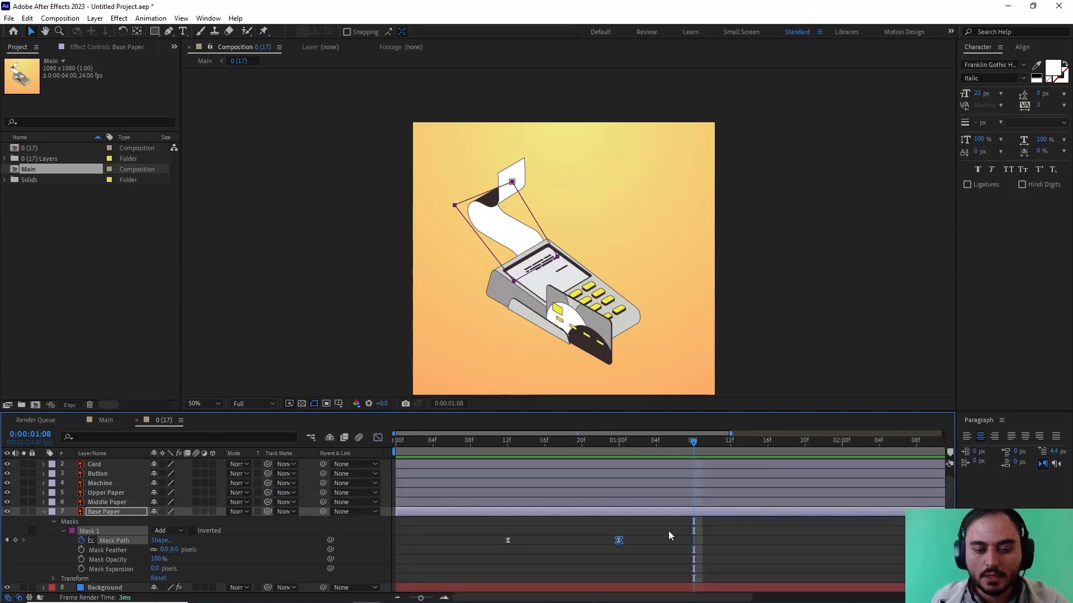
click(668, 530)
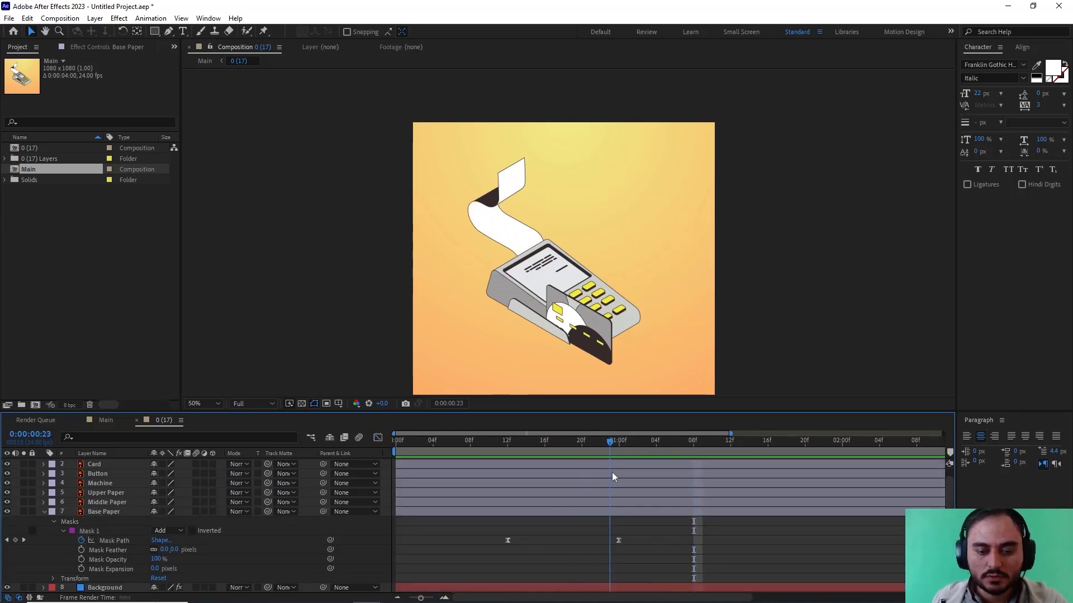
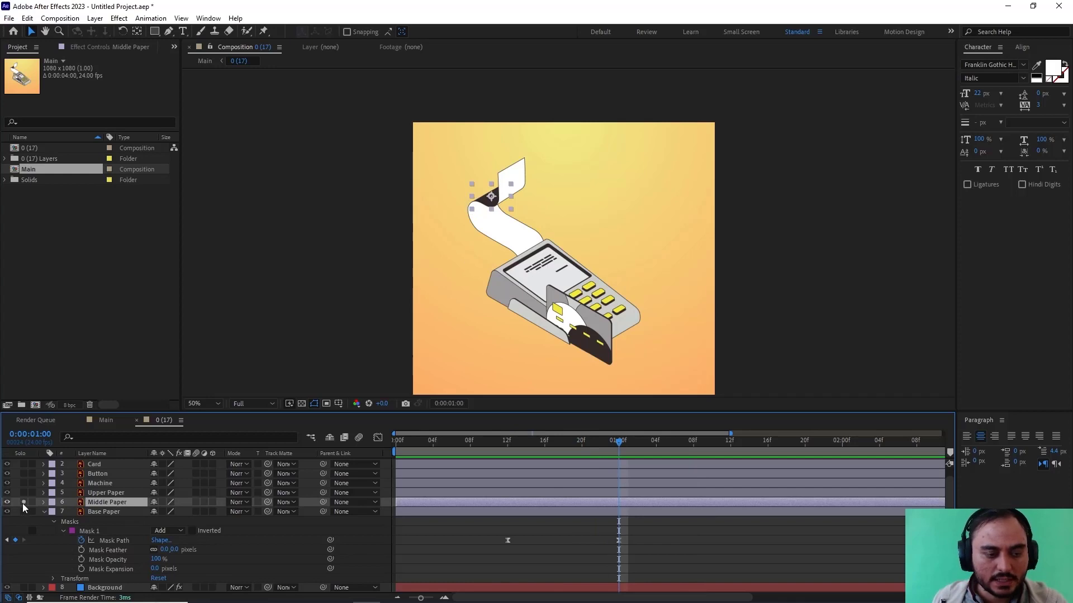
Solo Middle Paper and Background at 0:00:01:00 and draw a closed four-point Pen mask around the dark fold on Middle Paper
click(23, 588)
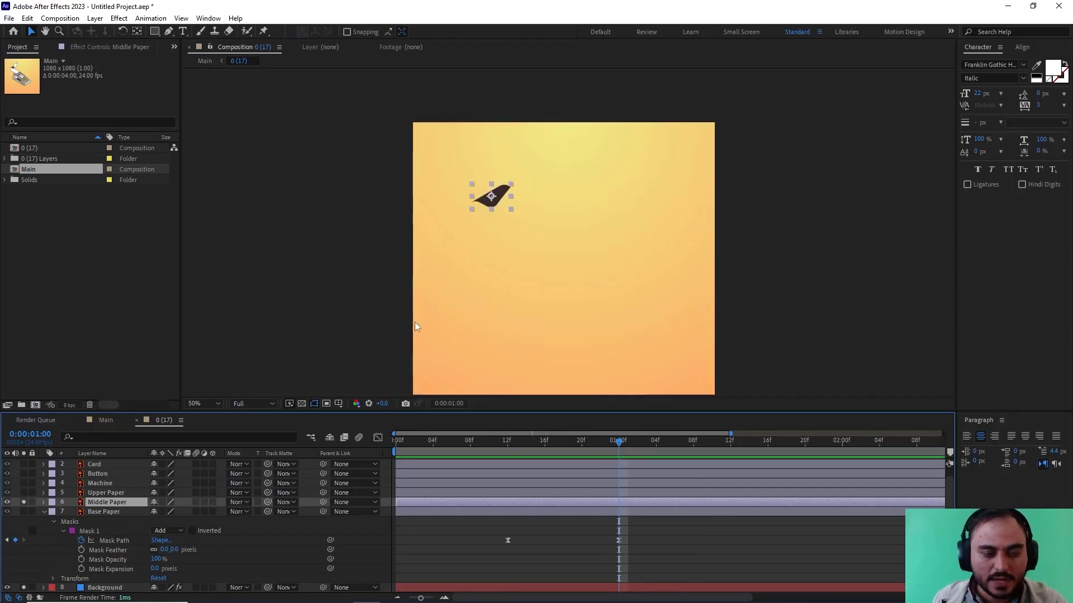
key(period)
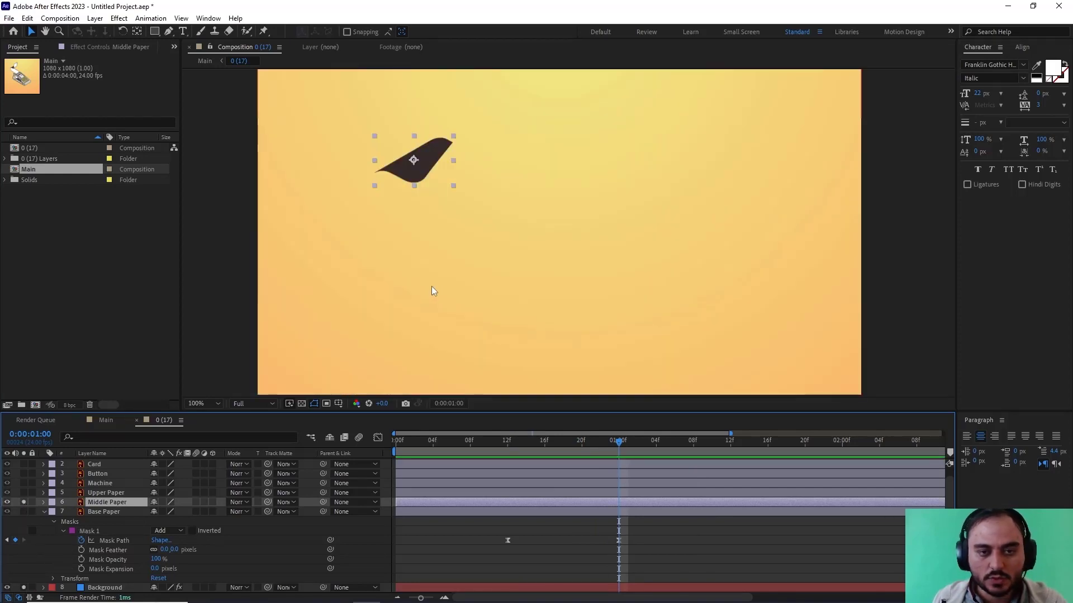
click(170, 32)
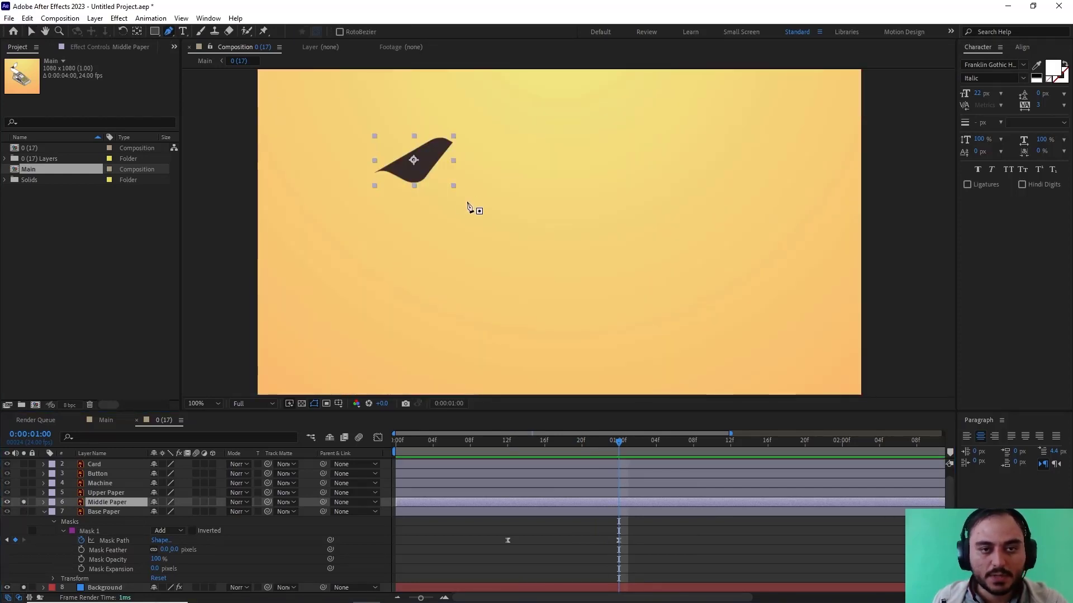
click(372, 173)
click(423, 190)
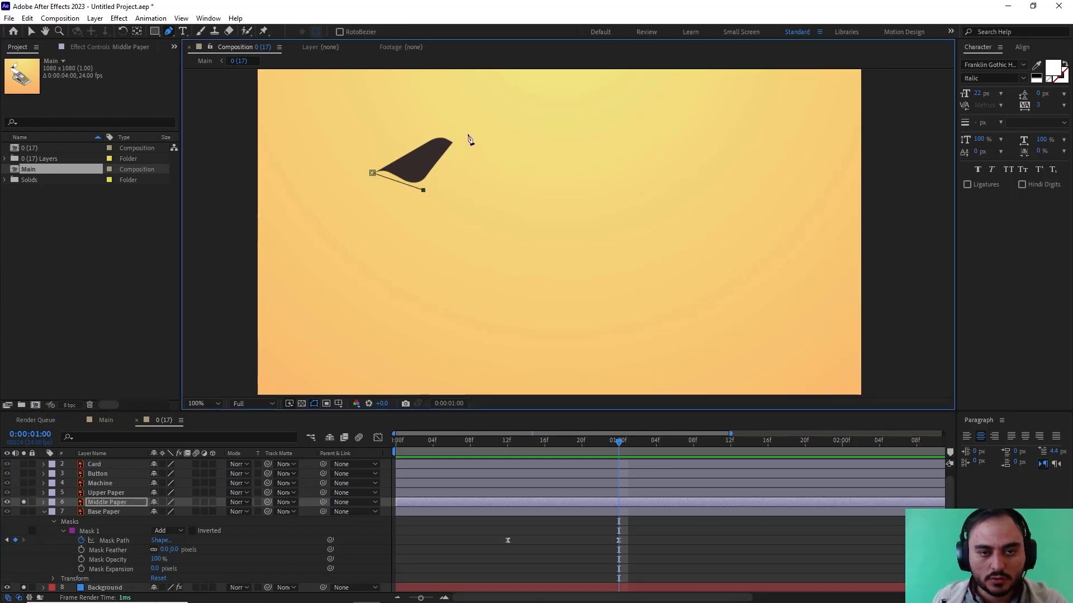
click(467, 134)
click(412, 117)
click(372, 173)
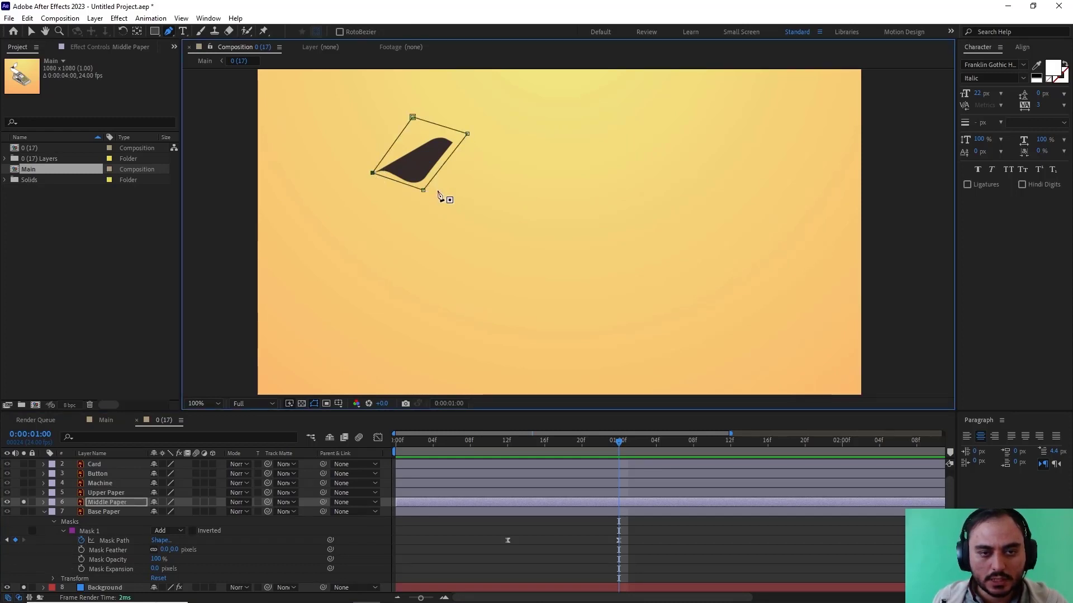
Widen the Middle Paper mask at its leftmost point, keyframe its Mask Path at 0:00:01:00 and 0:00:01:12, and return to 0:00:01:00
drag(371, 174, 365, 171)
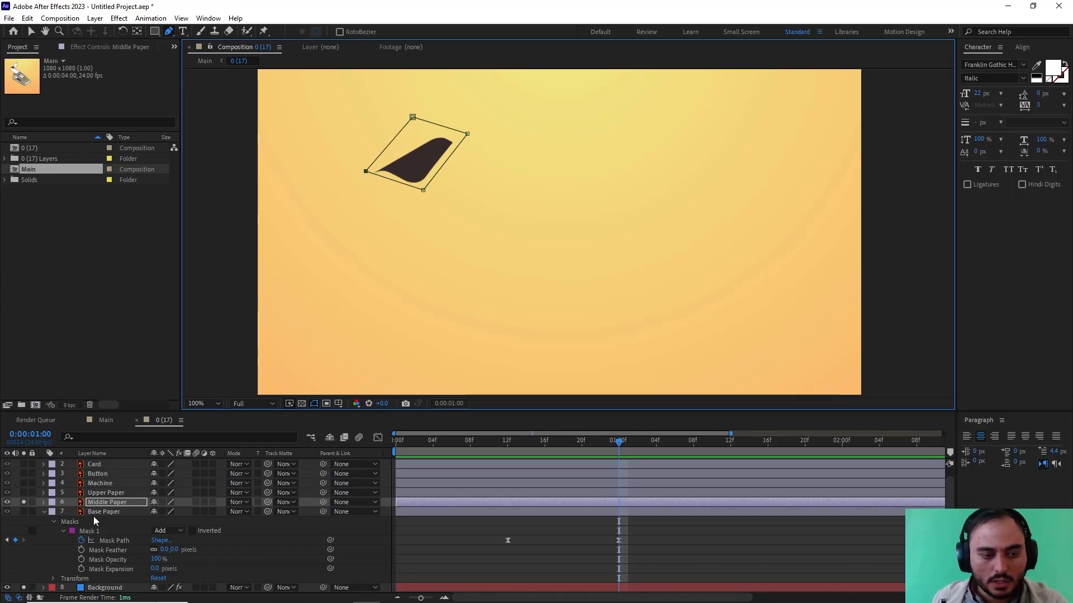
click(44, 502)
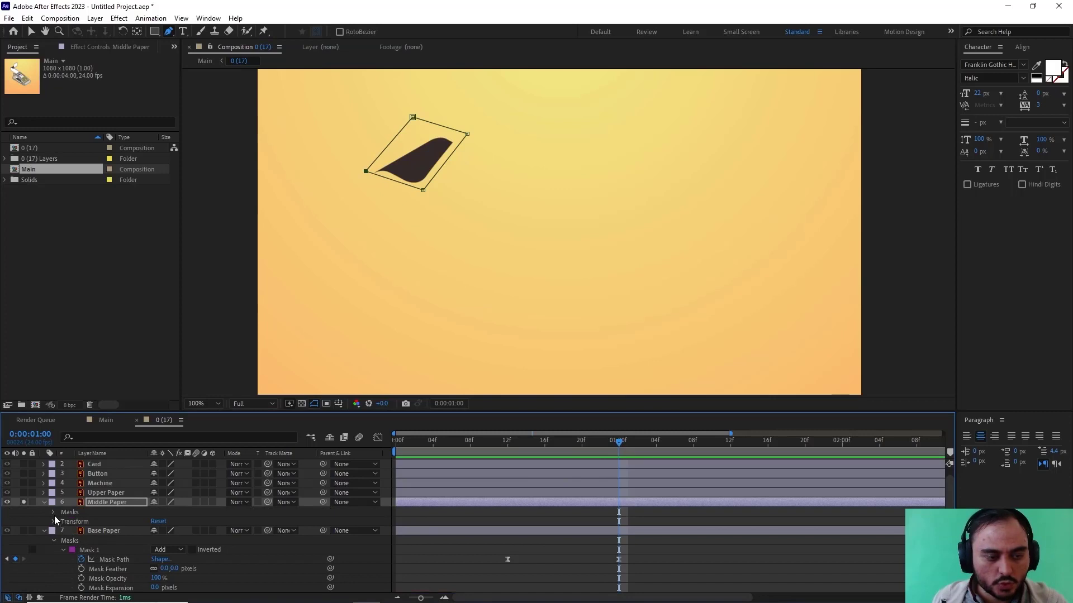
click(54, 513)
click(63, 521)
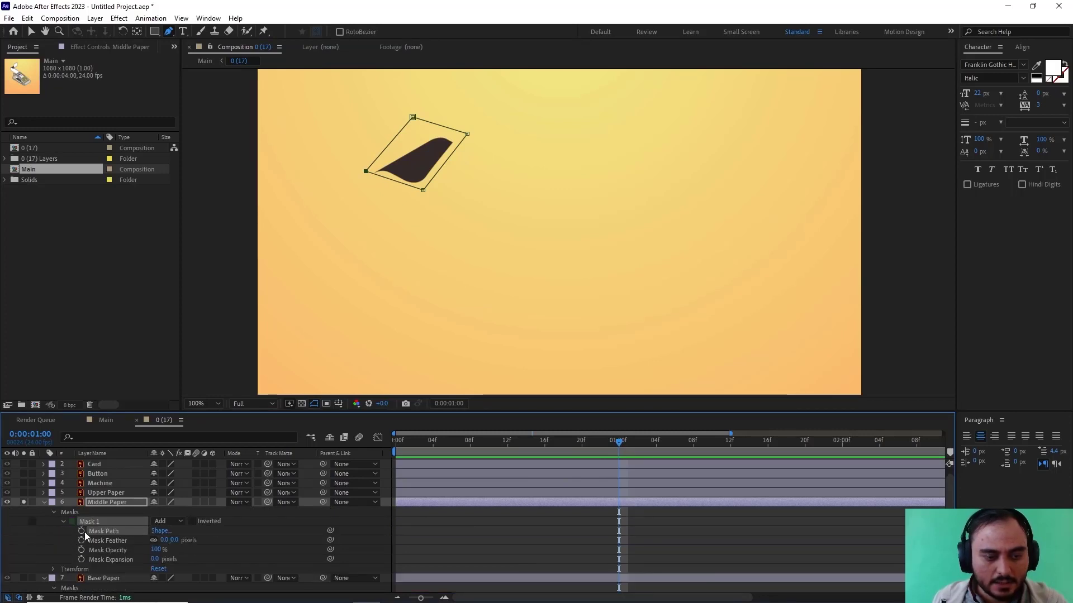
click(81, 532)
drag(620, 443, 727, 458)
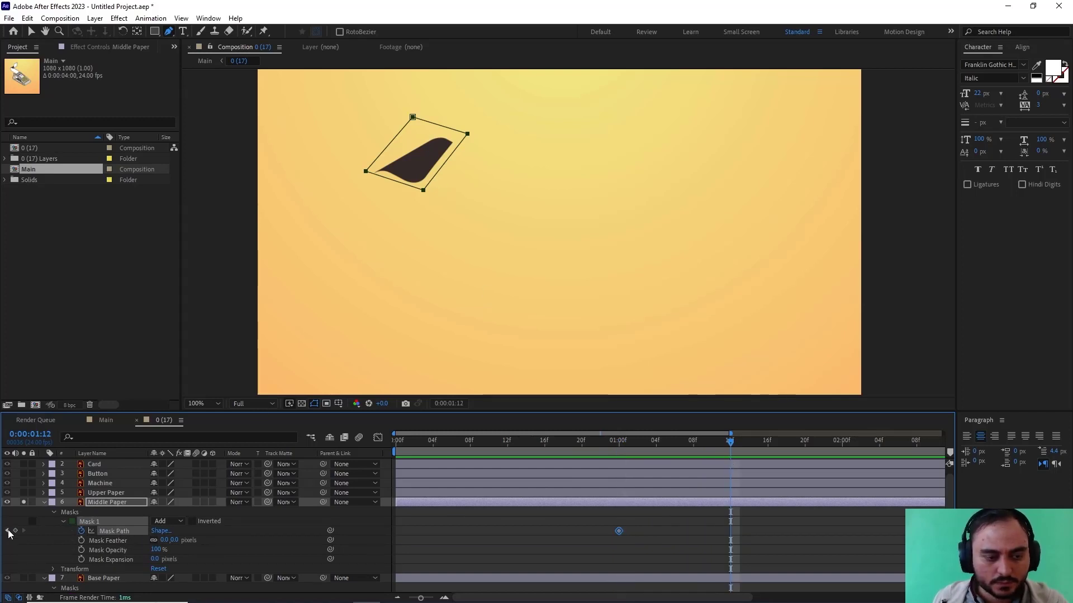
key(j)
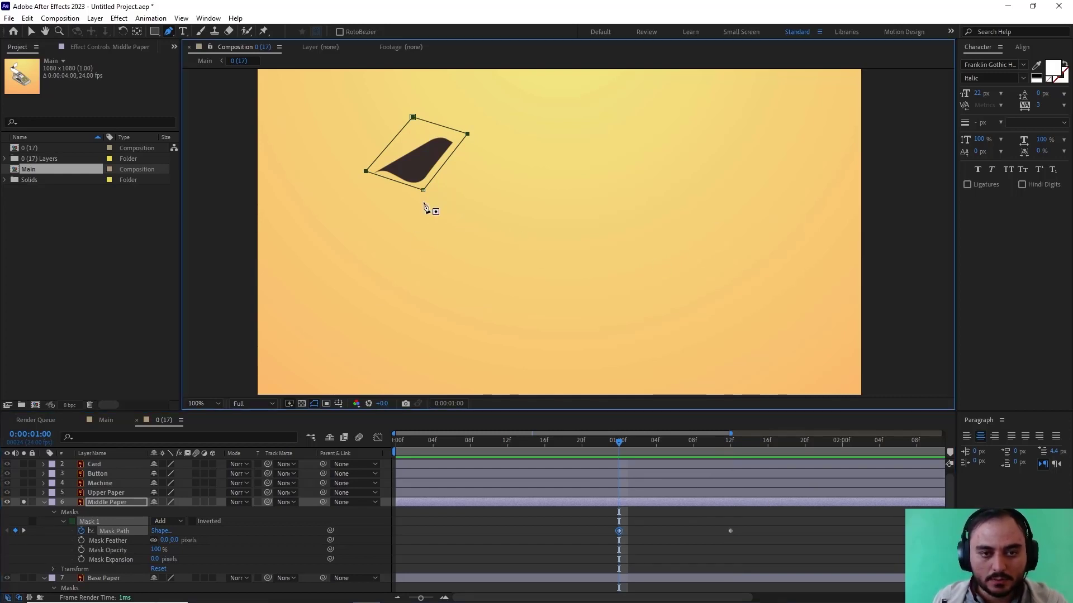
At 0:00:01:00, collapse the Middle Paper mask by moving its two right-hand points onto the two left-hand ones, and preview the reveal
drag(423, 190, 367, 174)
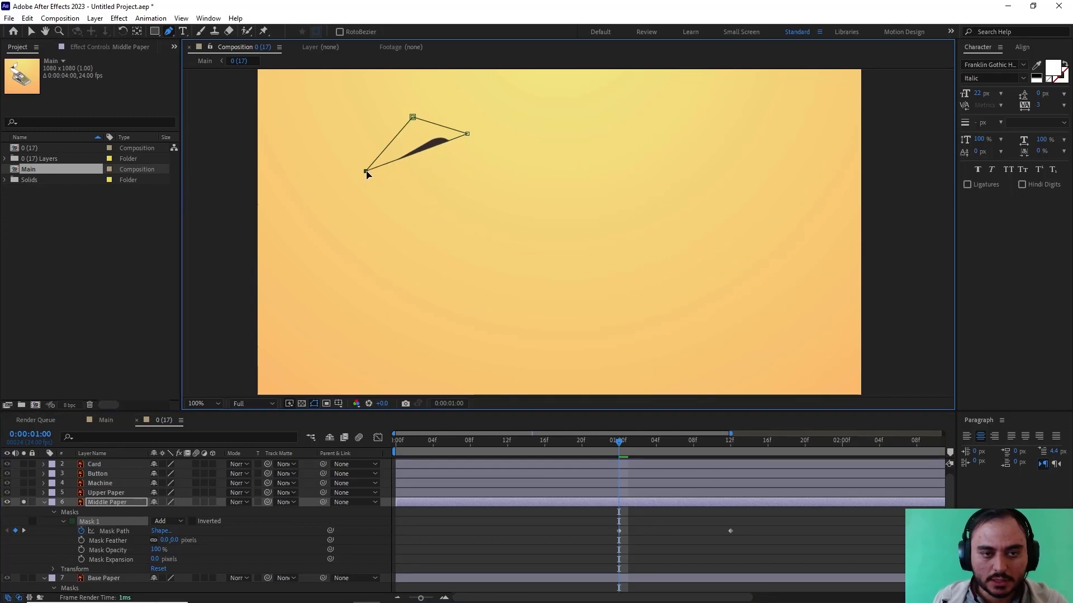
click(468, 135)
key(ctrl+z)
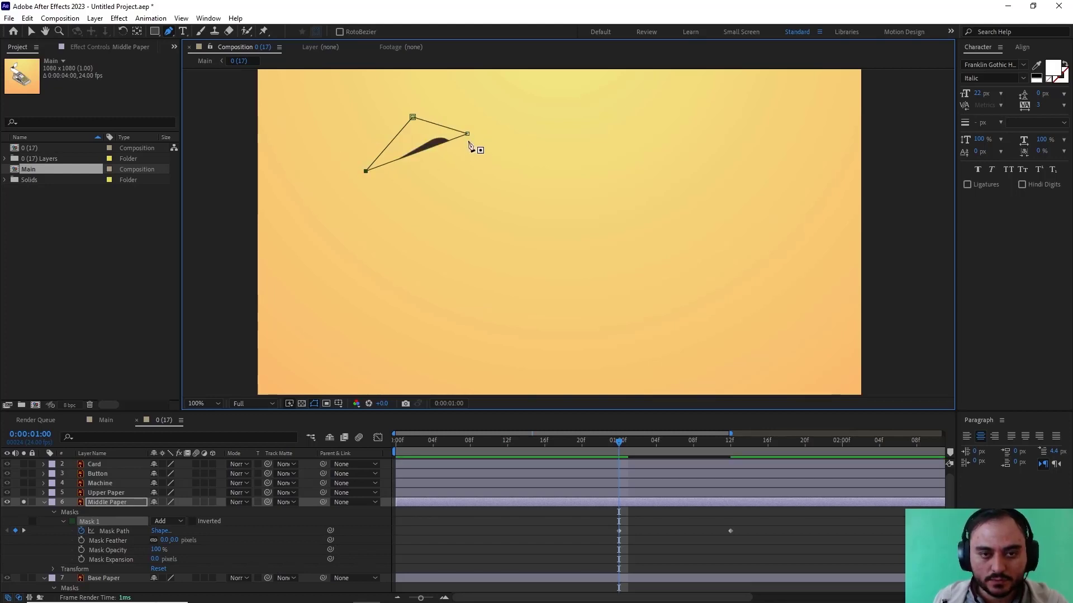
drag(467, 134, 414, 119)
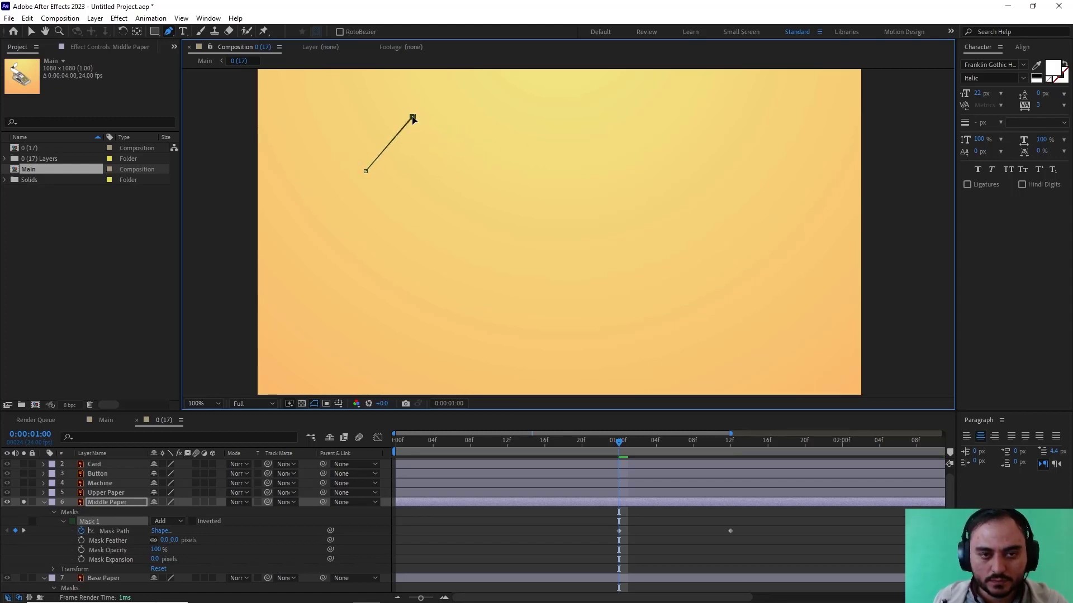
scroll(570, 182, down, 2)
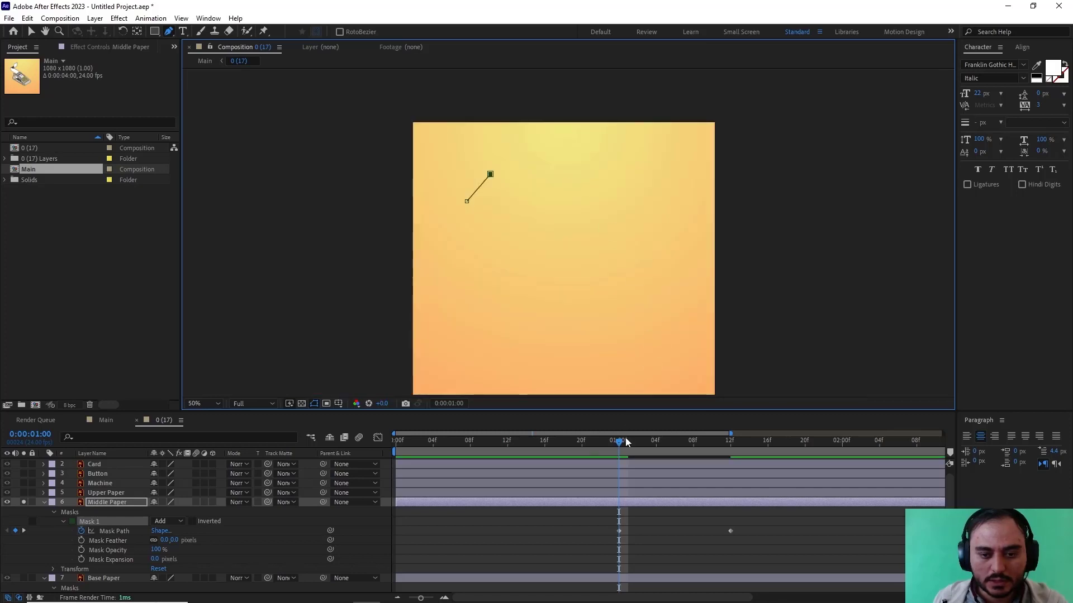
drag(618, 440, 482, 457)
click(786, 457)
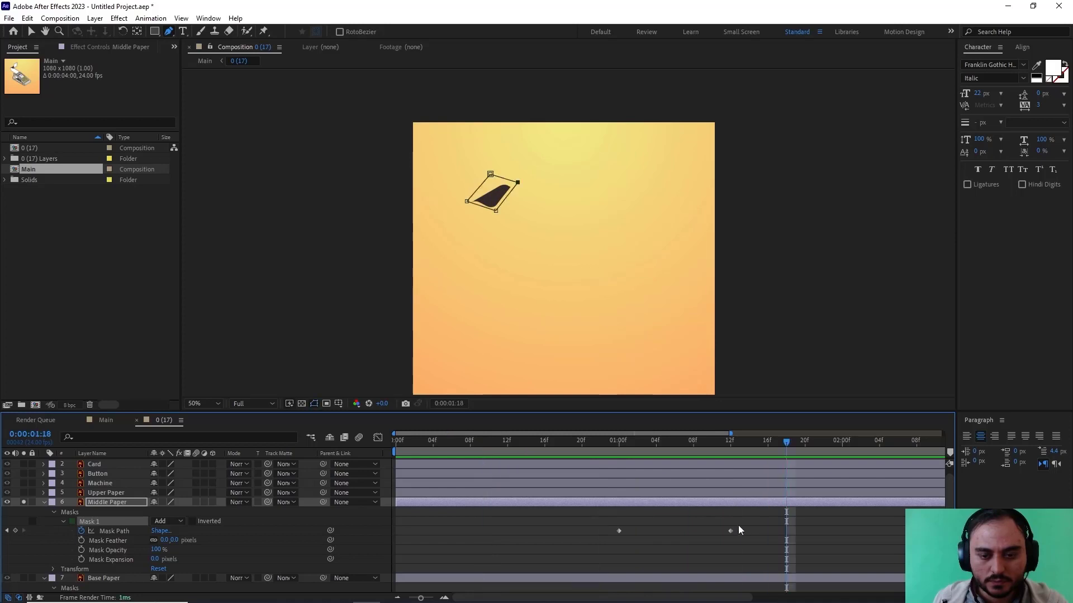
Move Middle Paper's end Mask Path keyframe to 0:00:01:06, apply Easy Ease to both keyframes, and return to the start of the timeline
drag(786, 447, 683, 463)
drag(729, 532, 607, 546)
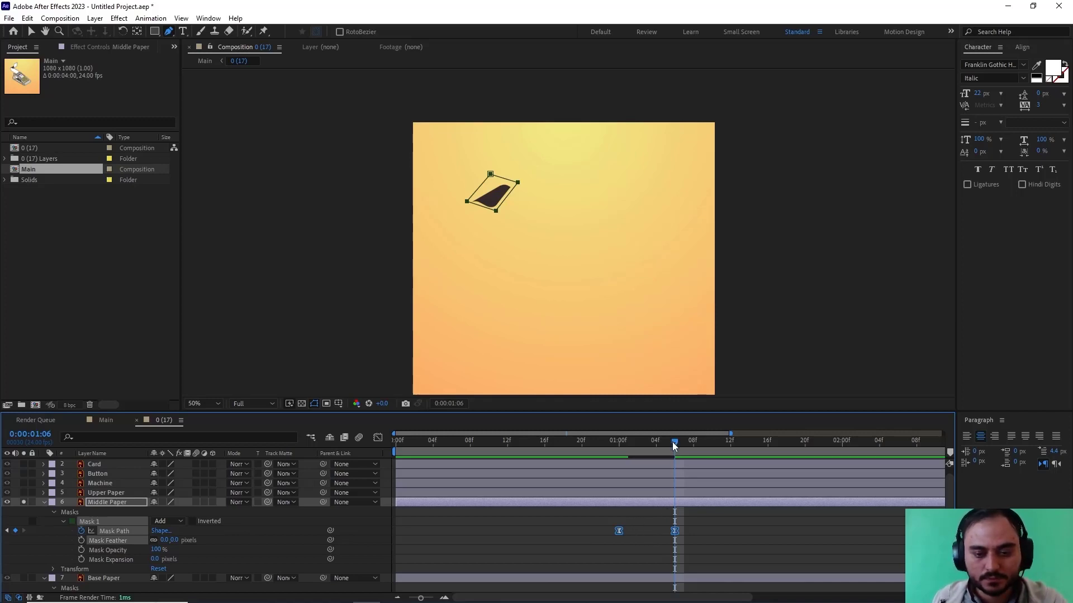
drag(675, 443, 748, 464)
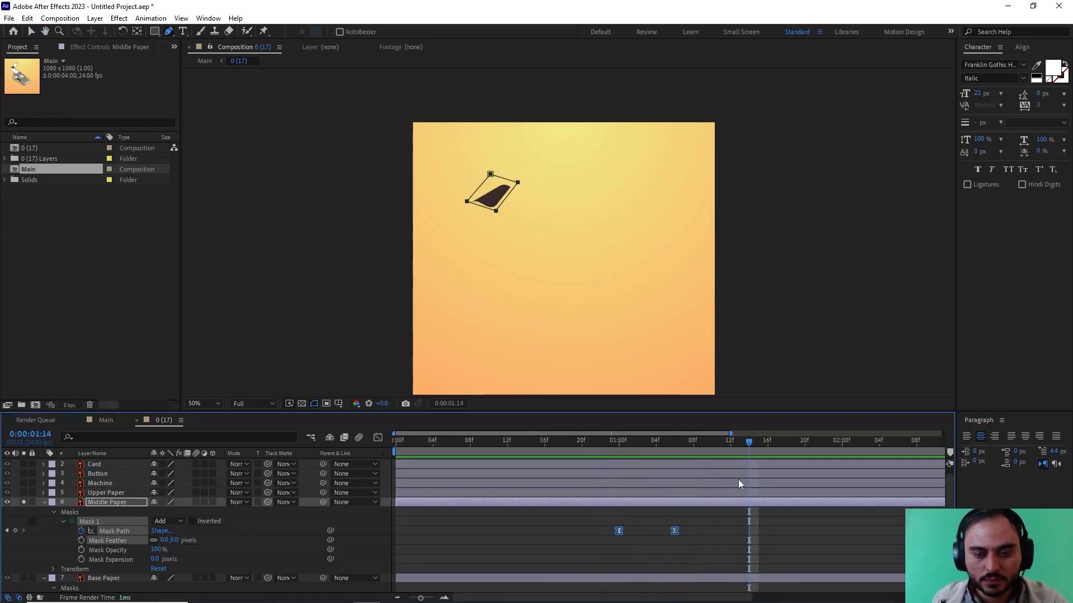
key(Home)
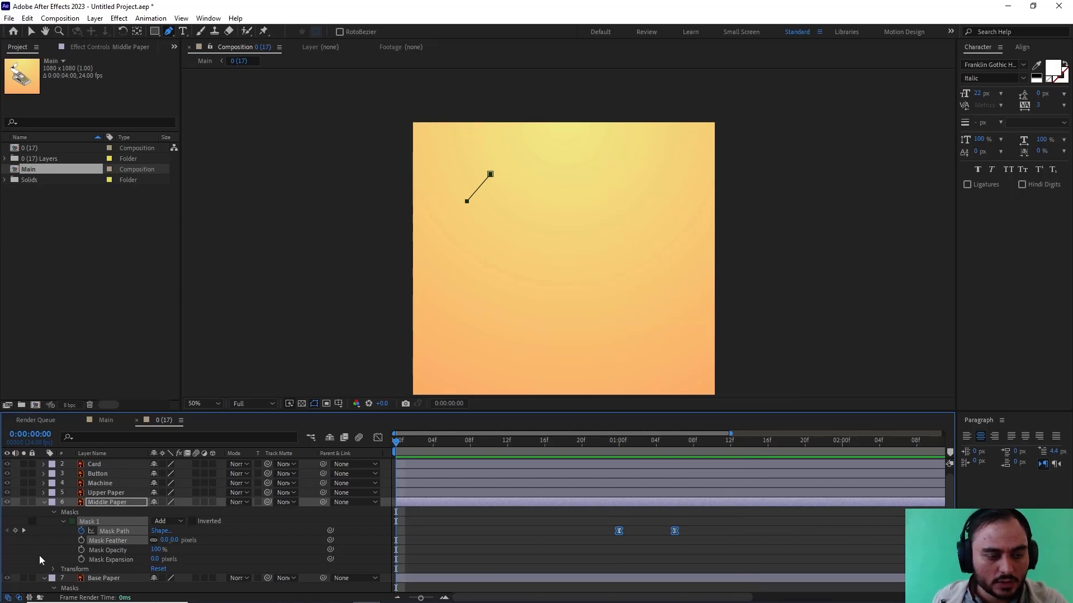
Unsolo Middle Paper and Background, collapse all layer properties, and preview the full animation from the beginning
scroll(33, 558, down, 3)
key(u)
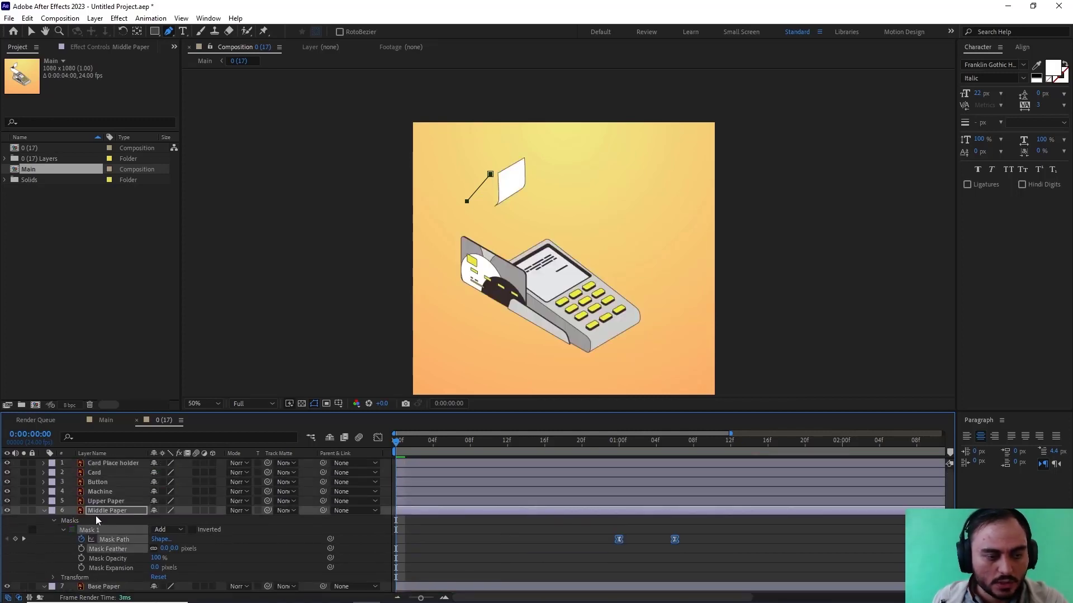
key(ctrl+a)
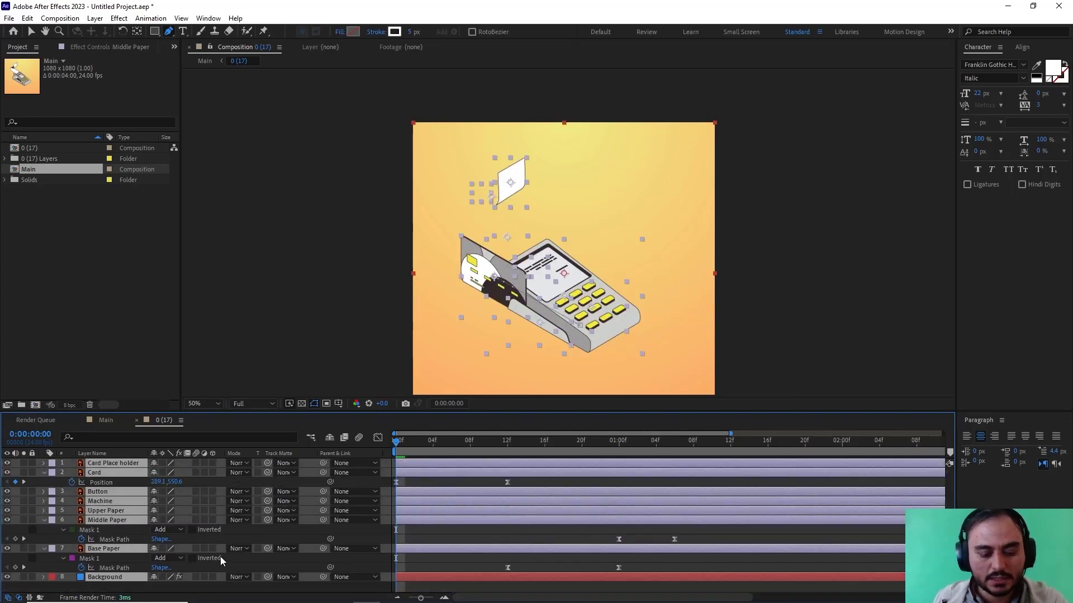
click(219, 554)
key(u)
key(space)
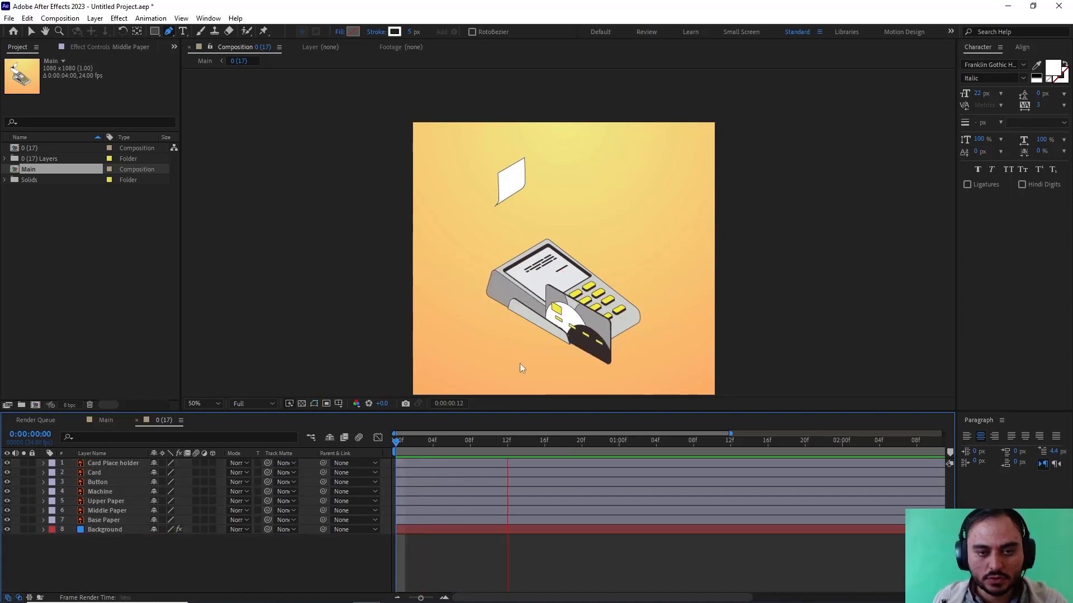
click(423, 441)
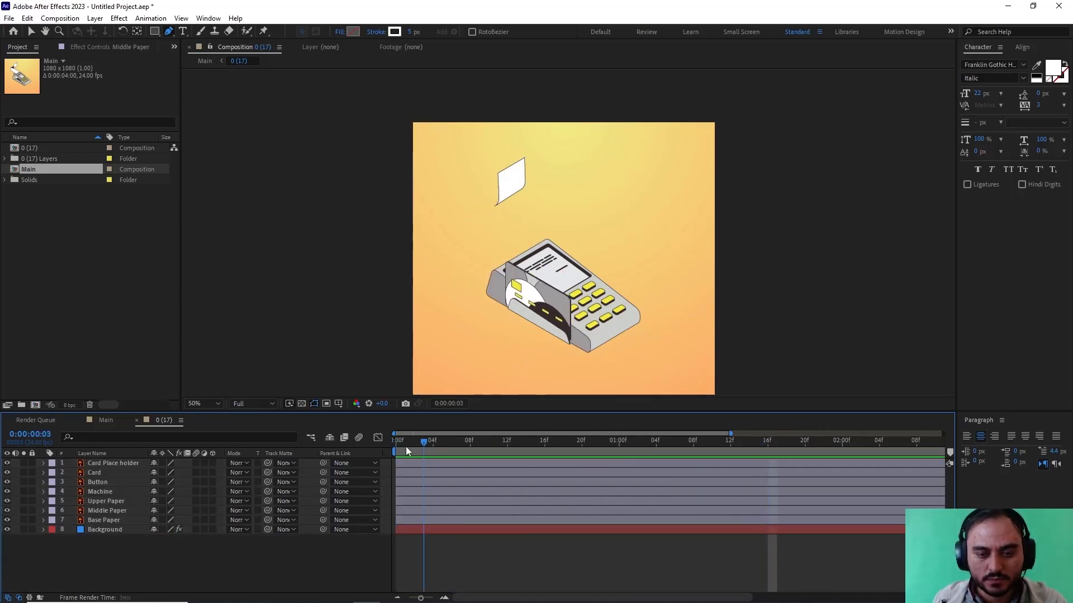
click(395, 441)
key(space)
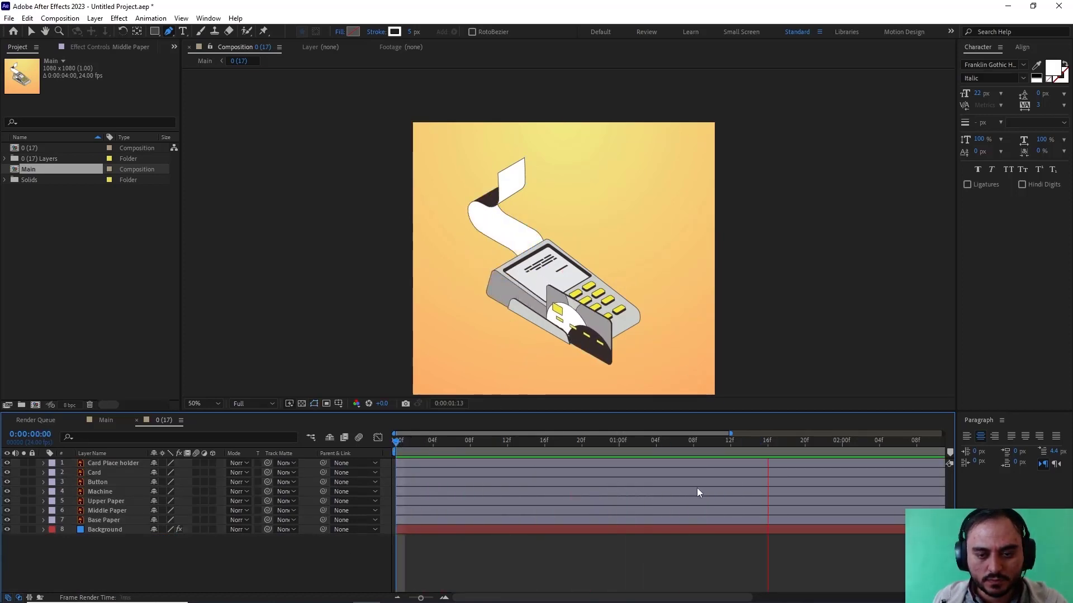
Shift both Middle Paper Mask Path keyframes earlier so they sit at 0:00:00:19 and 0:00:01:01, preview, and park the playhead at 0:00:01:01
mouse_move(601, 443)
mouse_down()
mouse_move(514, 445)
mouse_move(603, 448)
mouse_move(591, 448)
mouse_up()
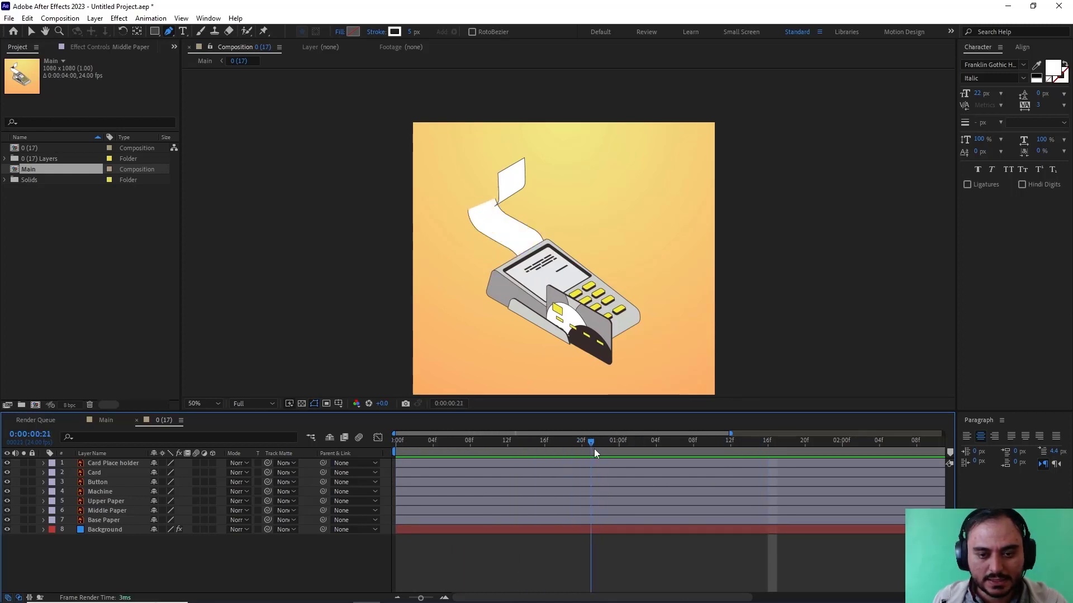
click(112, 512)
key(m)
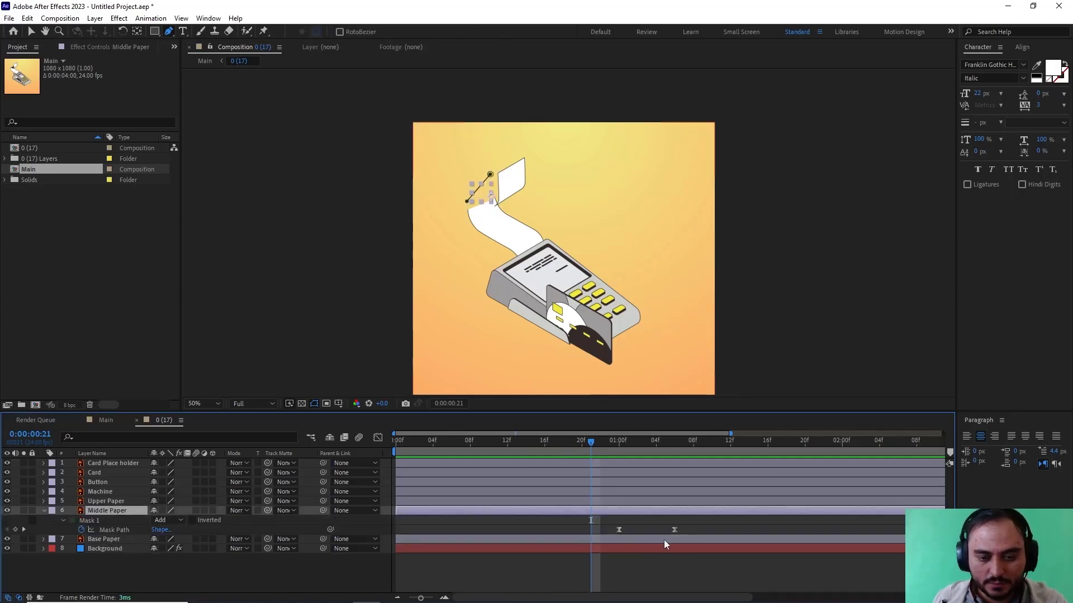
drag(695, 521, 578, 535)
drag(588, 453, 474, 452)
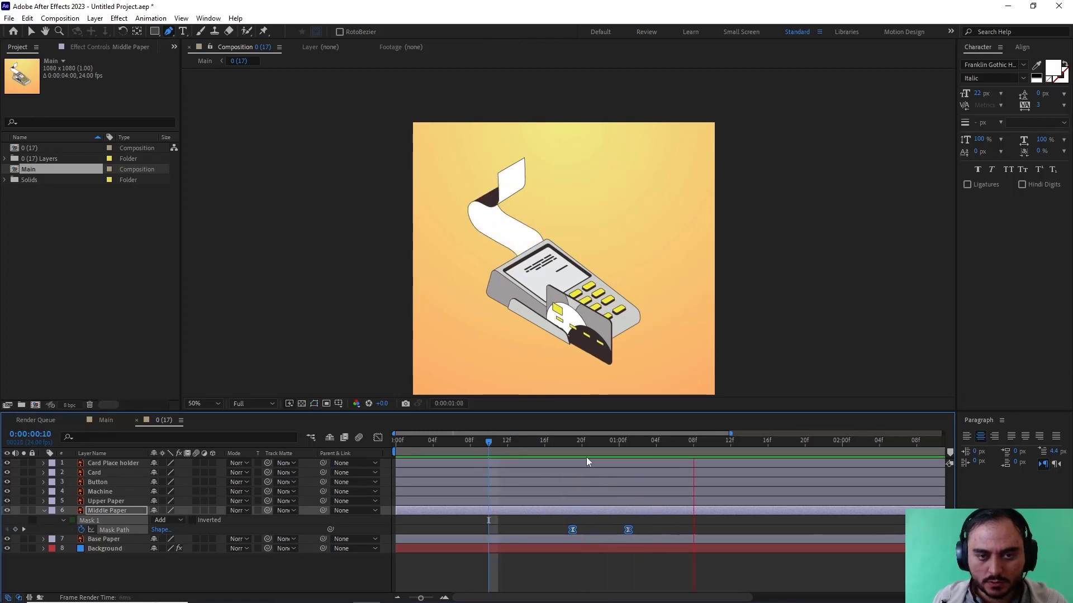
drag(731, 450, 621, 483)
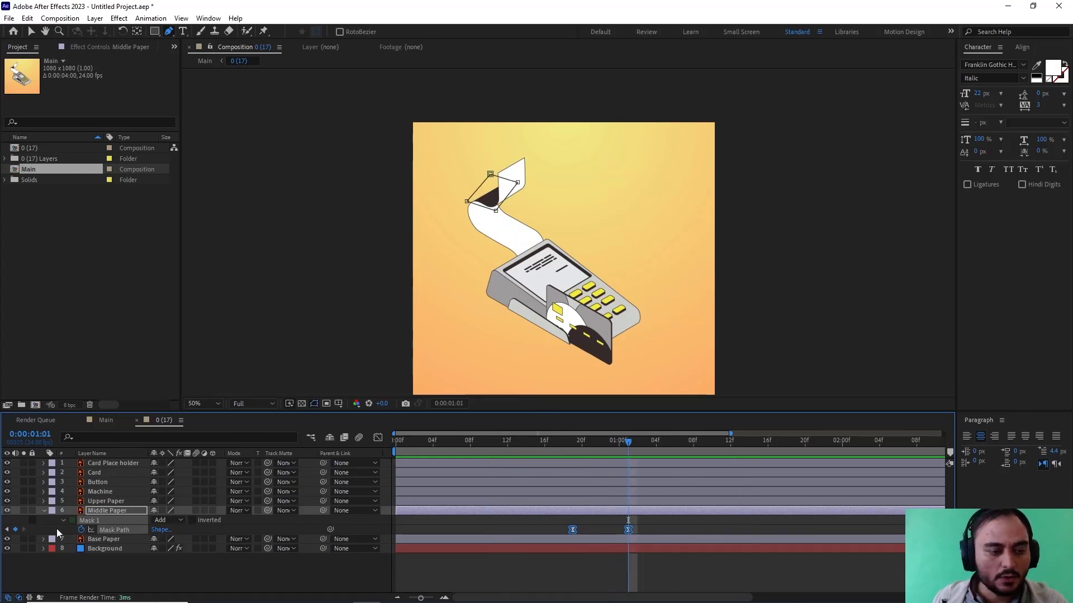
Show Upper Paper's Position property and solo Upper Paper together with Background
click(111, 502)
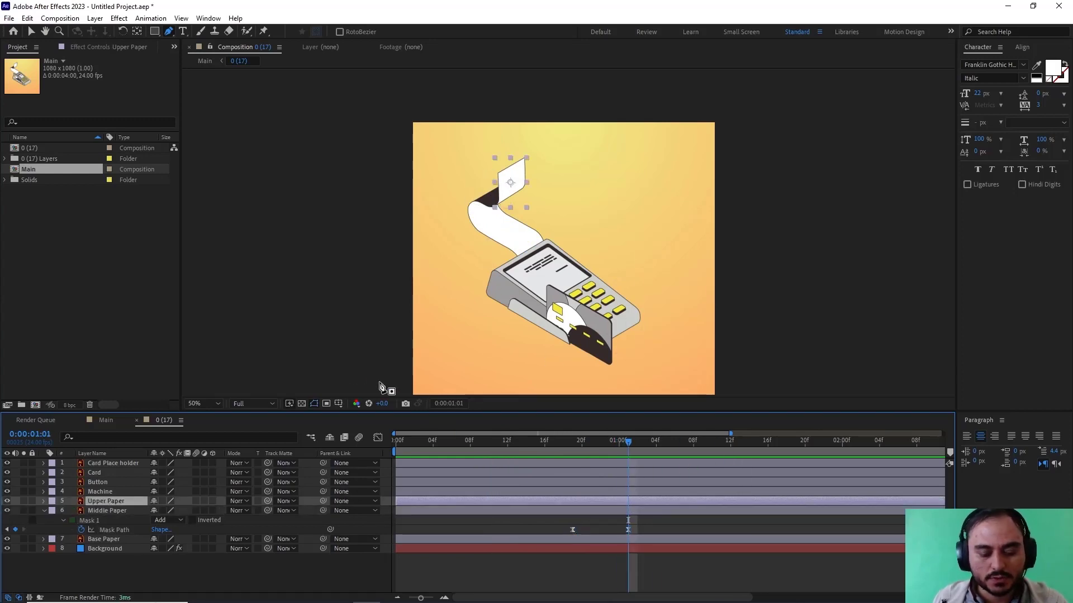
key(p)
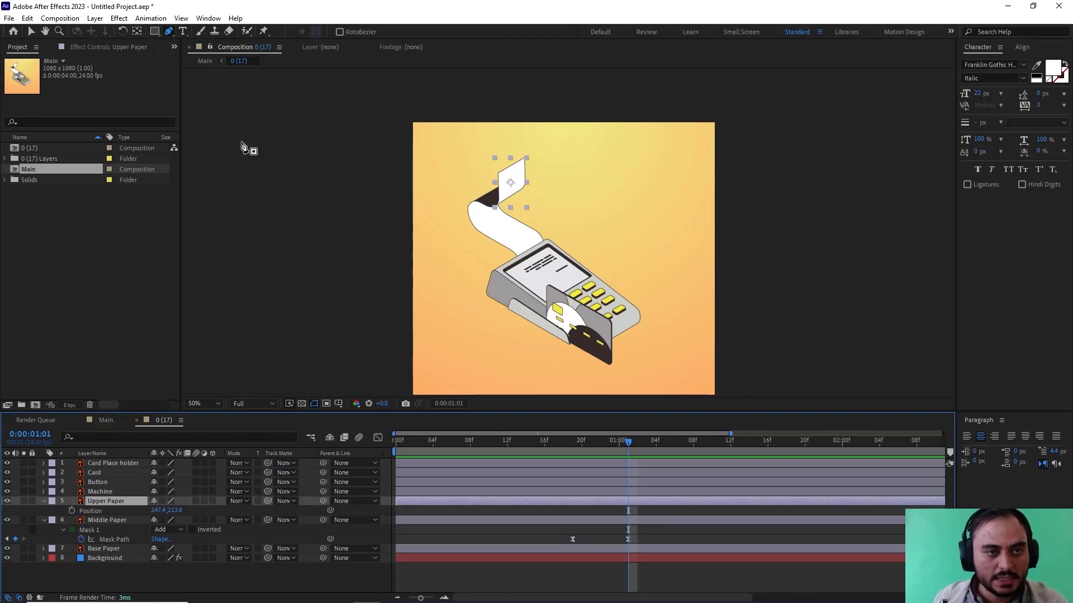
key(period)
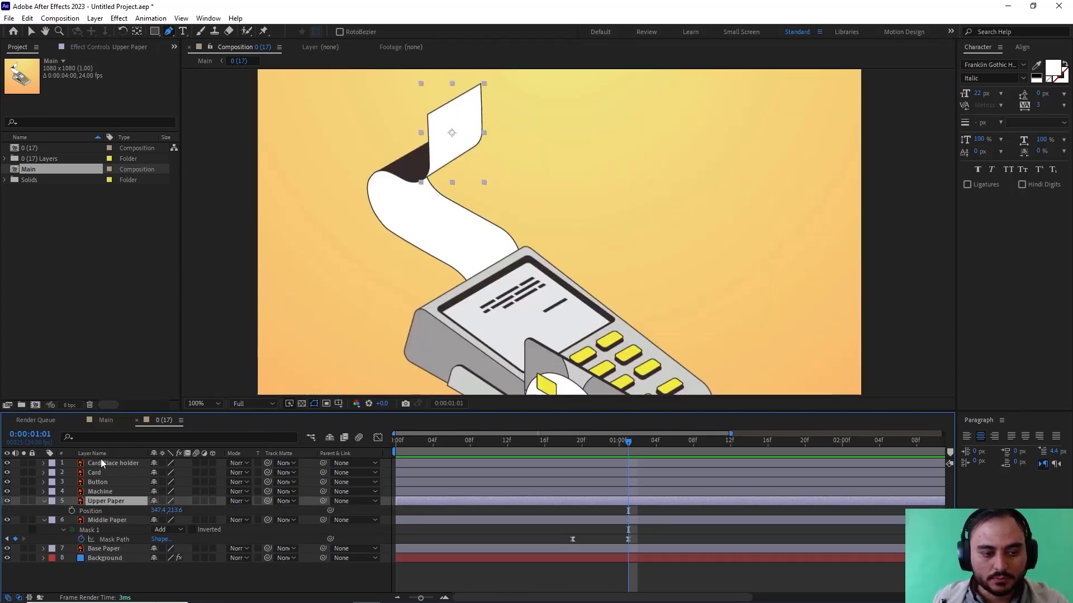
click(23, 501)
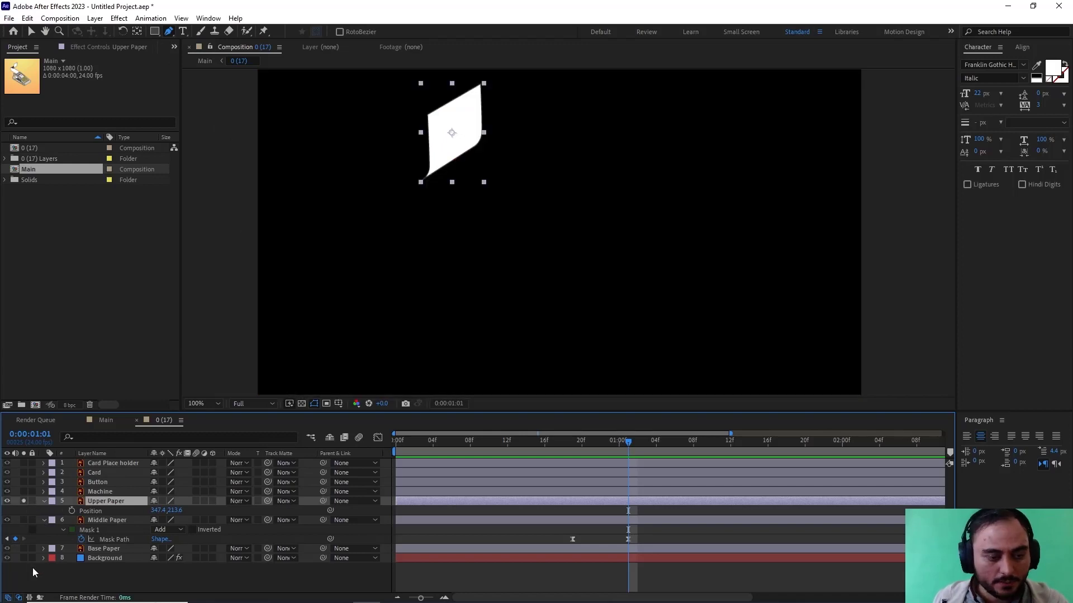
click(23, 558)
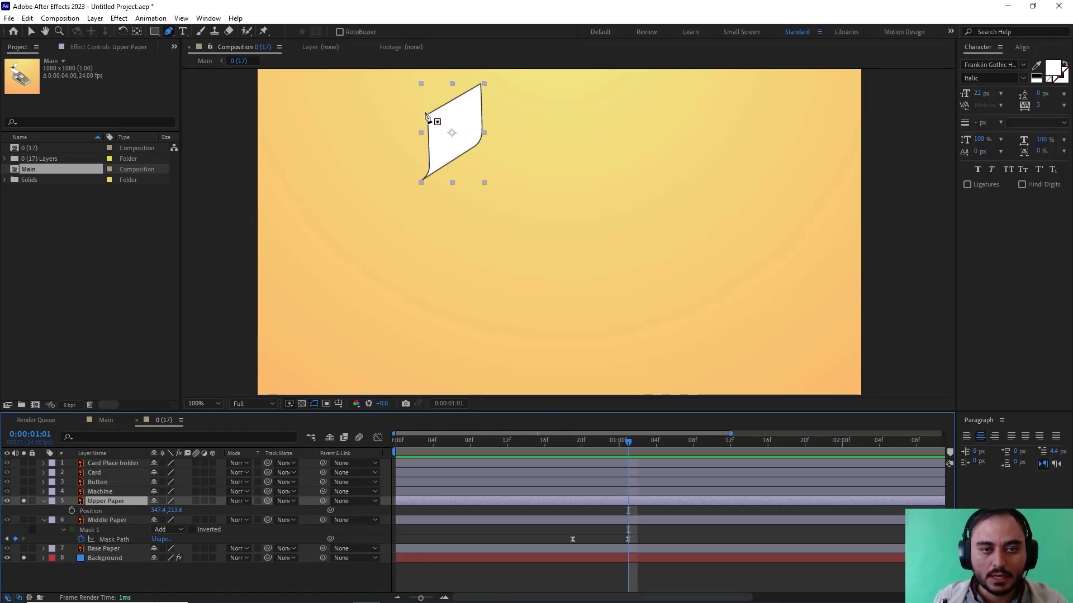
click(303, 573)
click(356, 222)
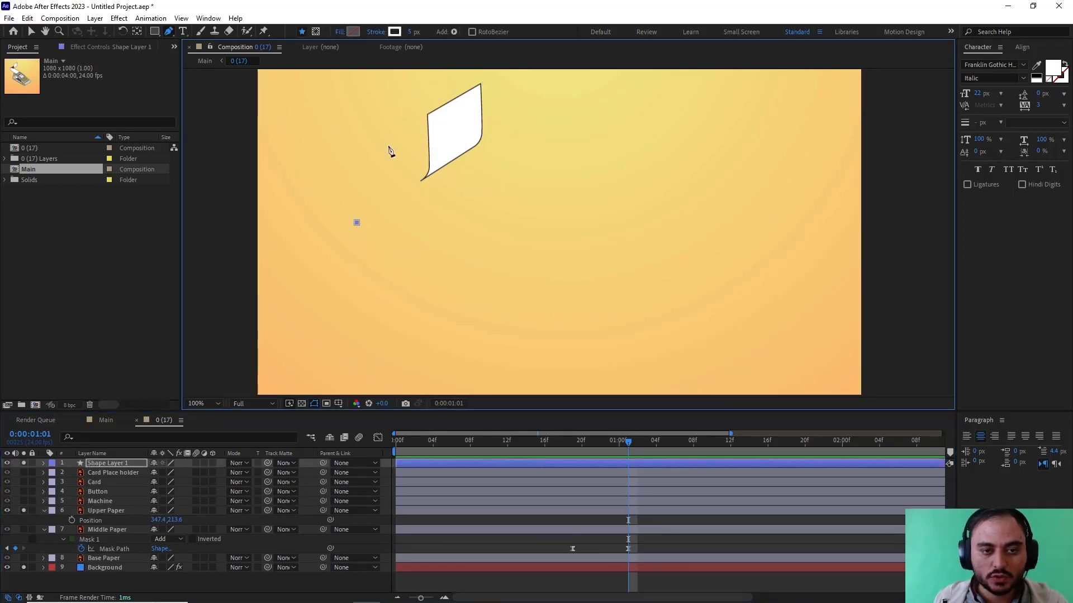
click(126, 464)
key(Delete)
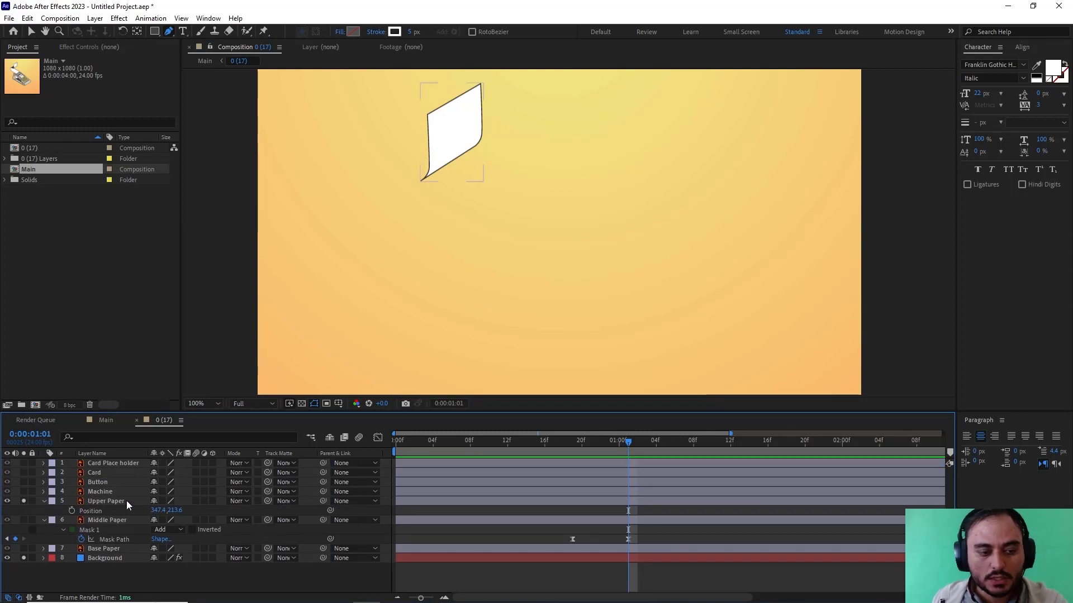
Draw a closed five-point Pen mask around the white sheet on Upper Paper, fine-tune its upper-left point, and expand the layer's masks
click(126, 501)
click(426, 114)
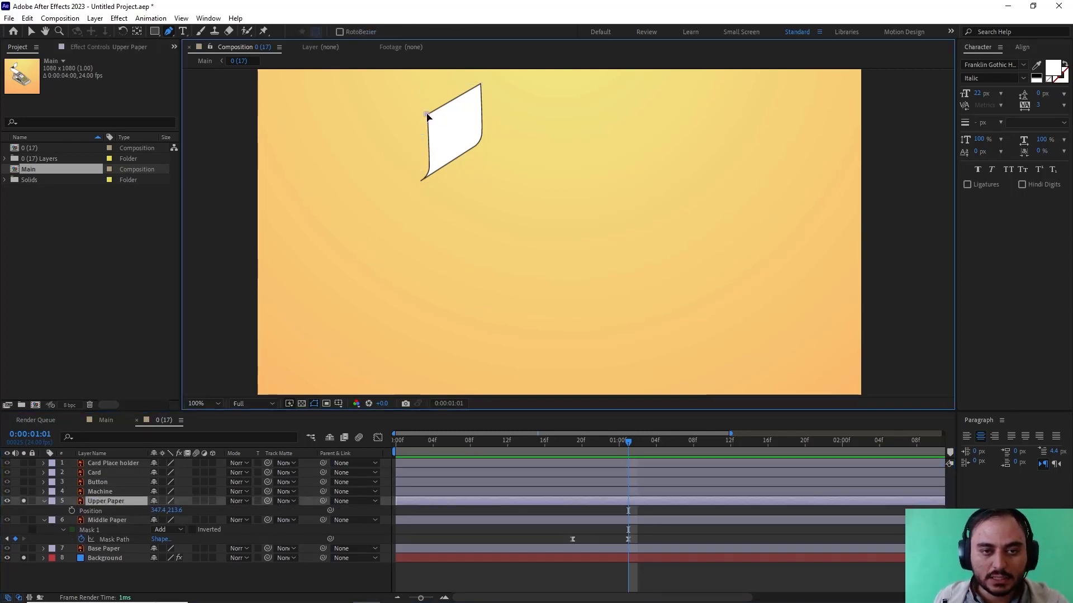
drag(427, 114, 422, 105)
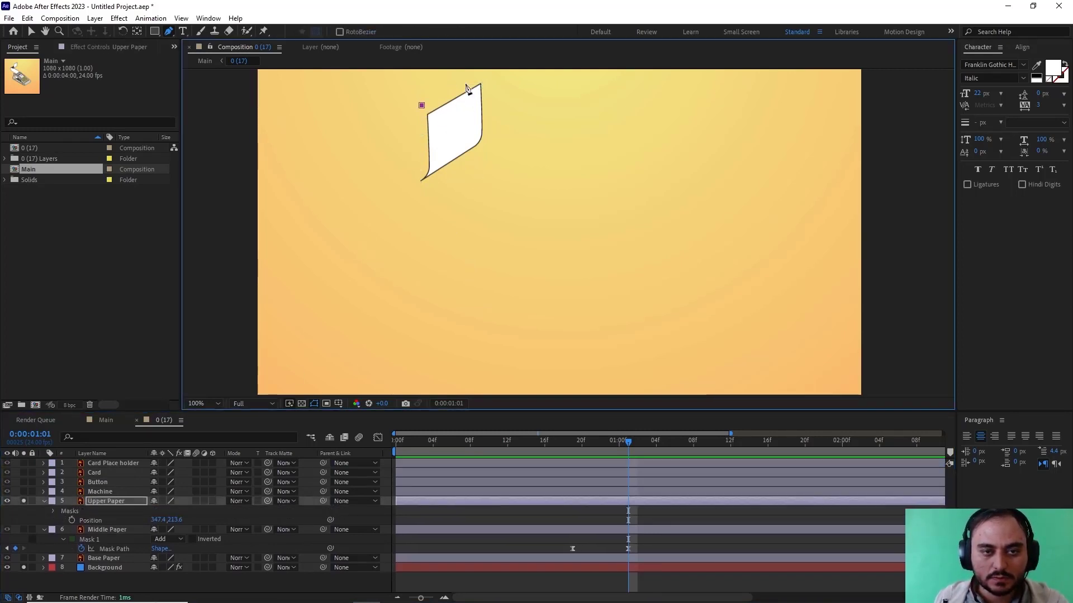
click(483, 75)
click(497, 154)
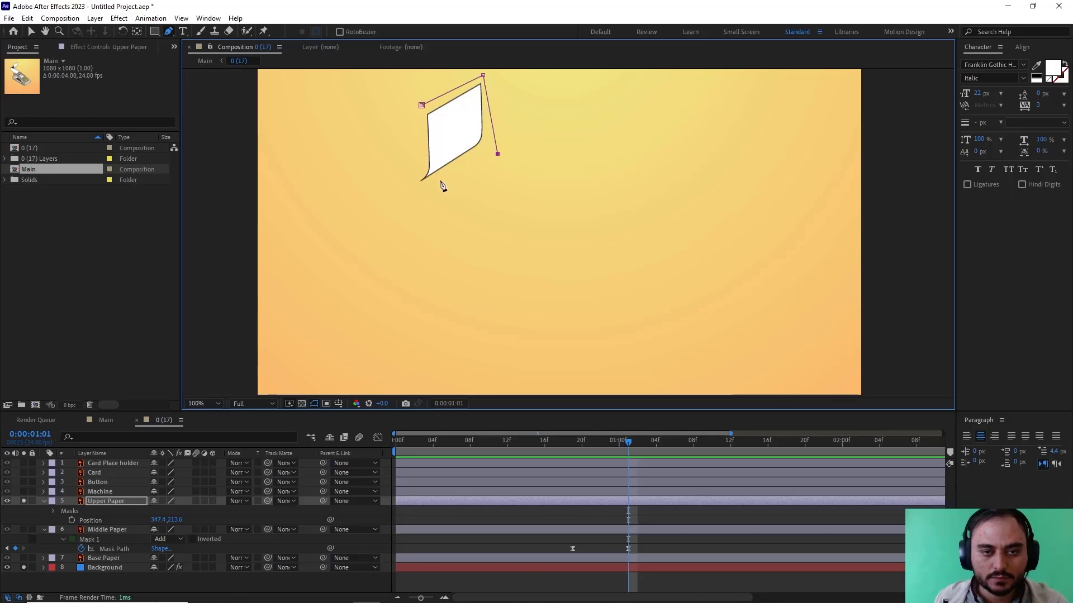
click(420, 187)
click(404, 108)
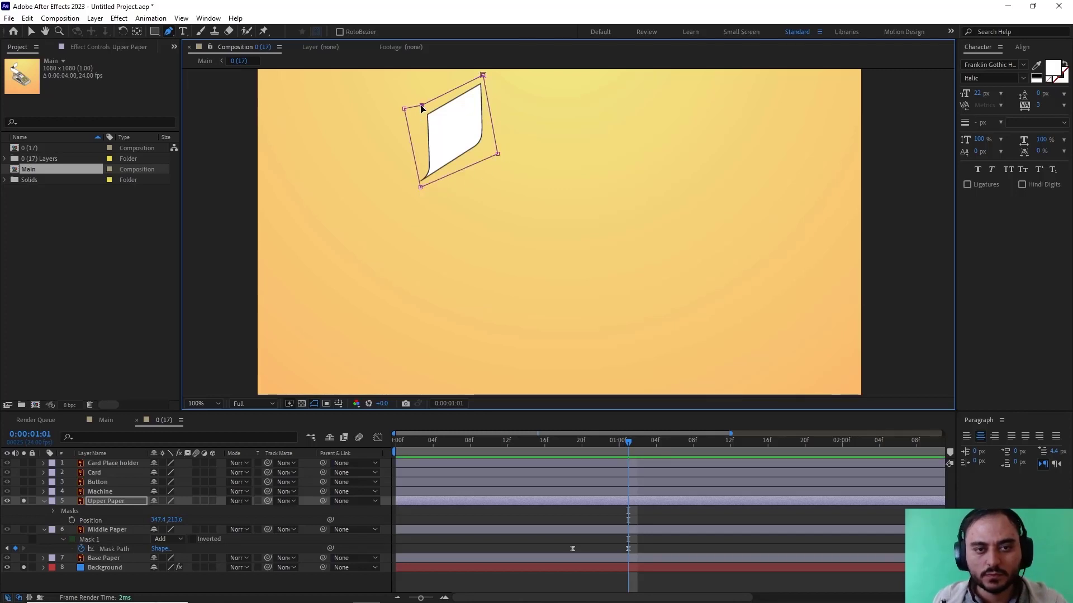
click(421, 104)
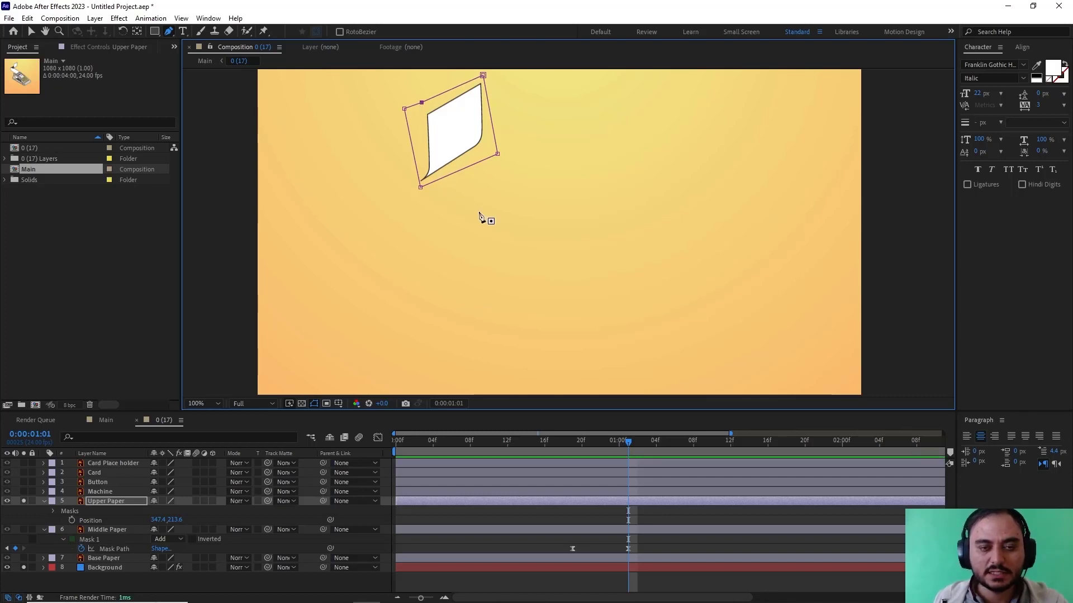
click(52, 512)
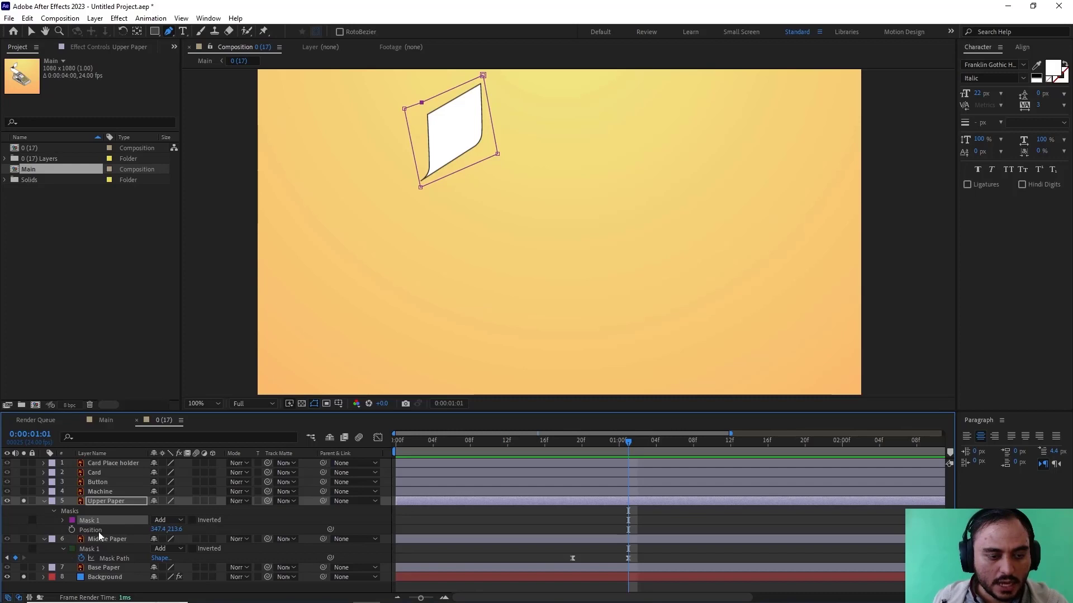
Set Mask Path keyframes for Upper Paper's Mask 1 at 0:00:01:01 and 0:00:01:11
click(62, 521)
click(81, 530)
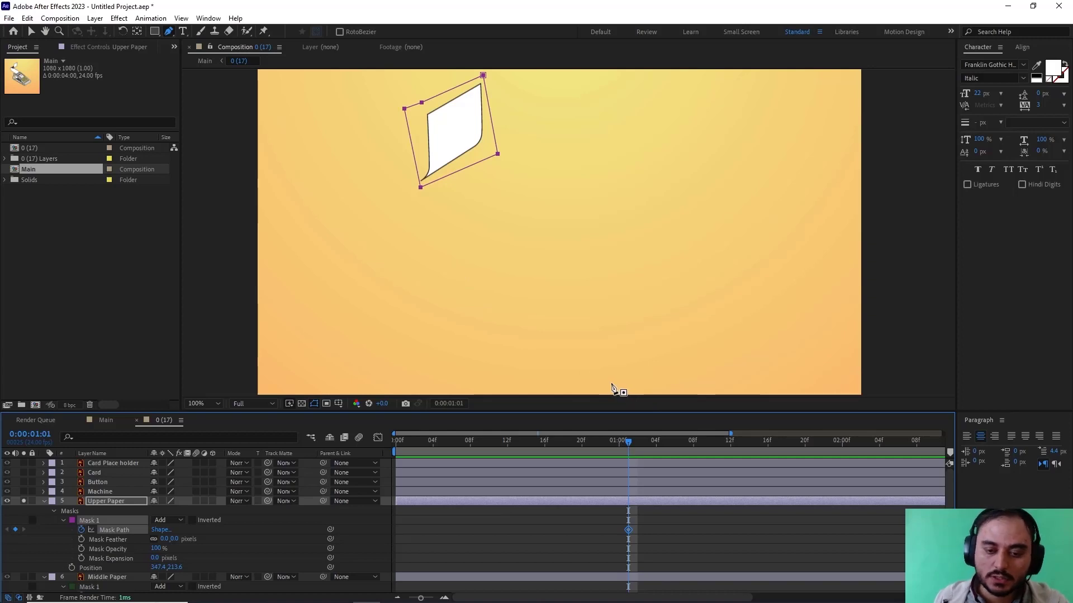
key(shift+Page_Down)
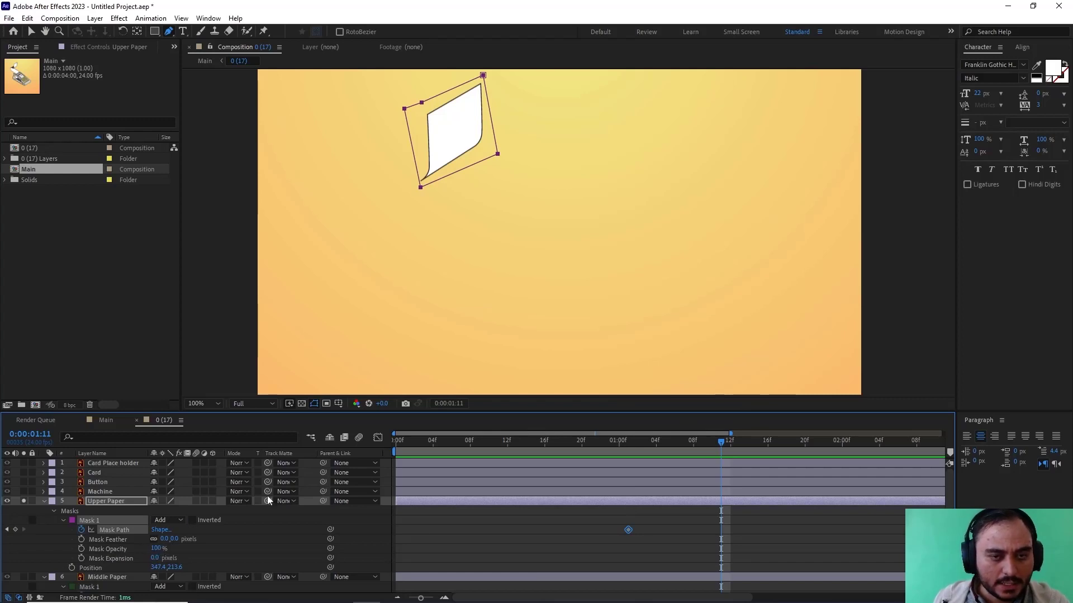
key(shift+Page_Up)
click(629, 530)
At 0:00:01:01, delete the mask's leftmost point, collapse its two upper points onto the lower edge to hide Upper Paper, and preview
key(v)
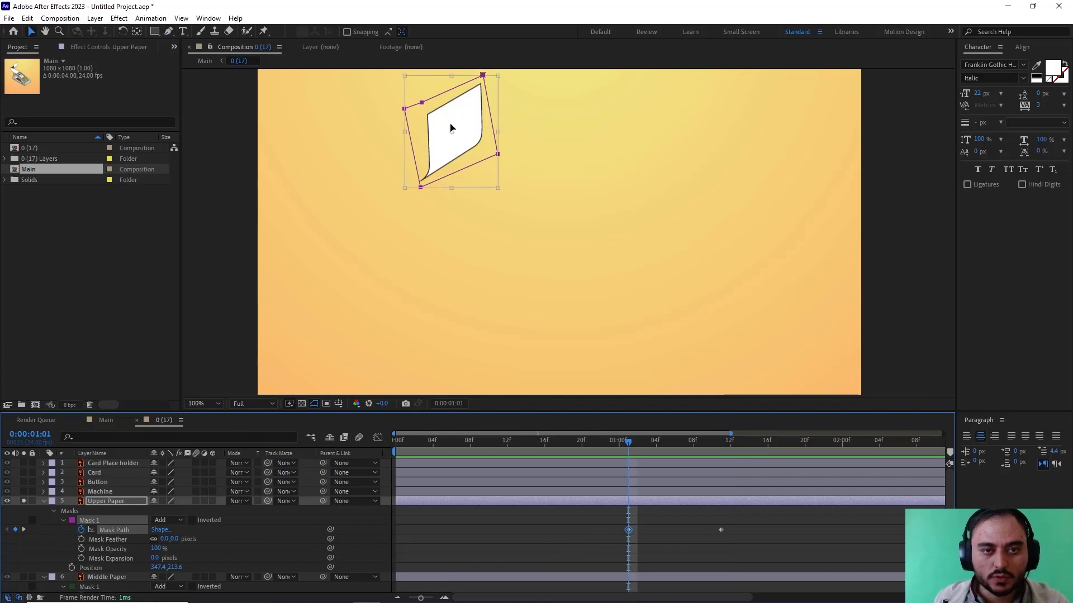
click(641, 534)
click(629, 530)
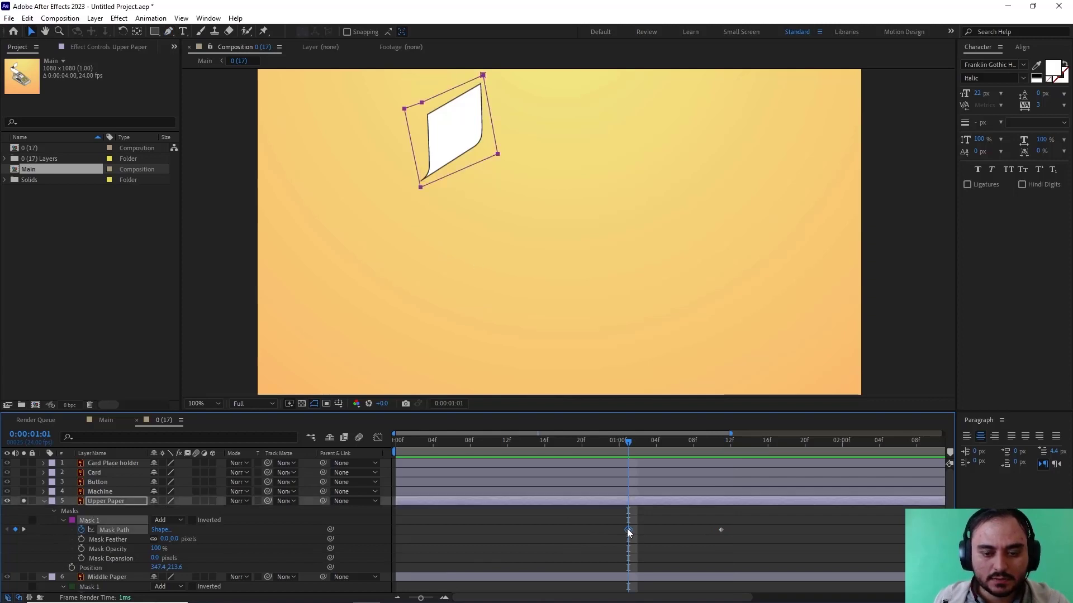
click(403, 110)
key(Delete)
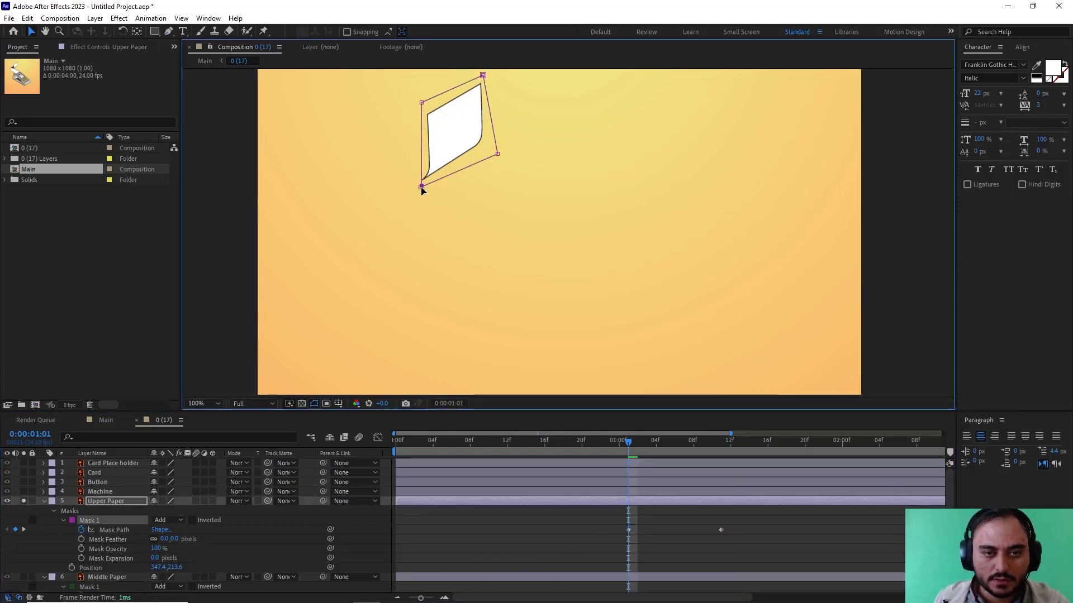
drag(421, 103, 433, 186)
drag(484, 76, 498, 159)
key(space)
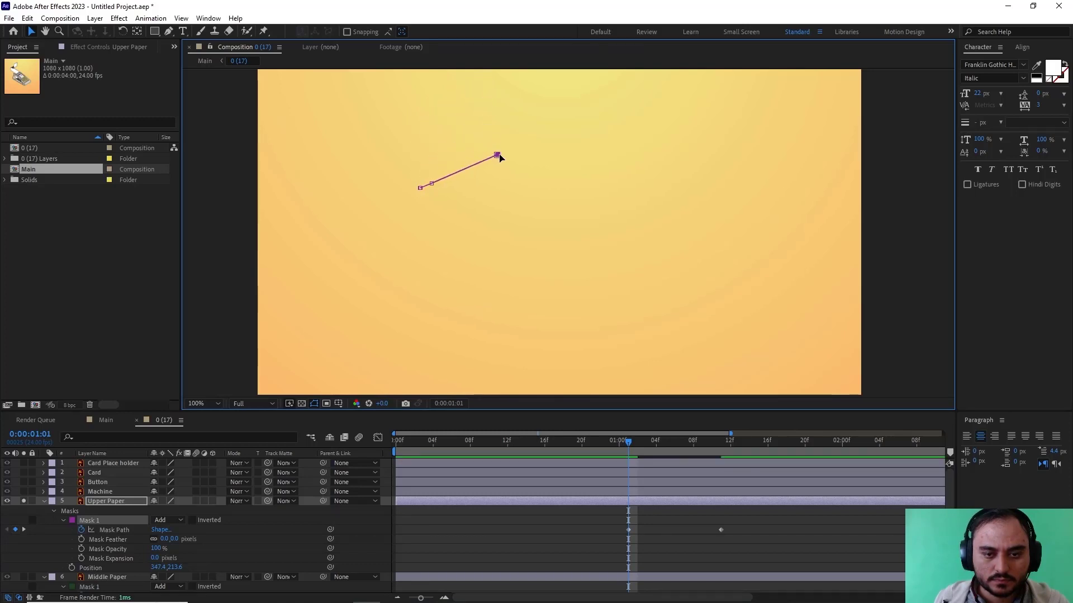
Apply Easy Ease to both Upper Paper Mask Path keyframes and turn off the soloing
drag(718, 509, 602, 544)
key(F9)
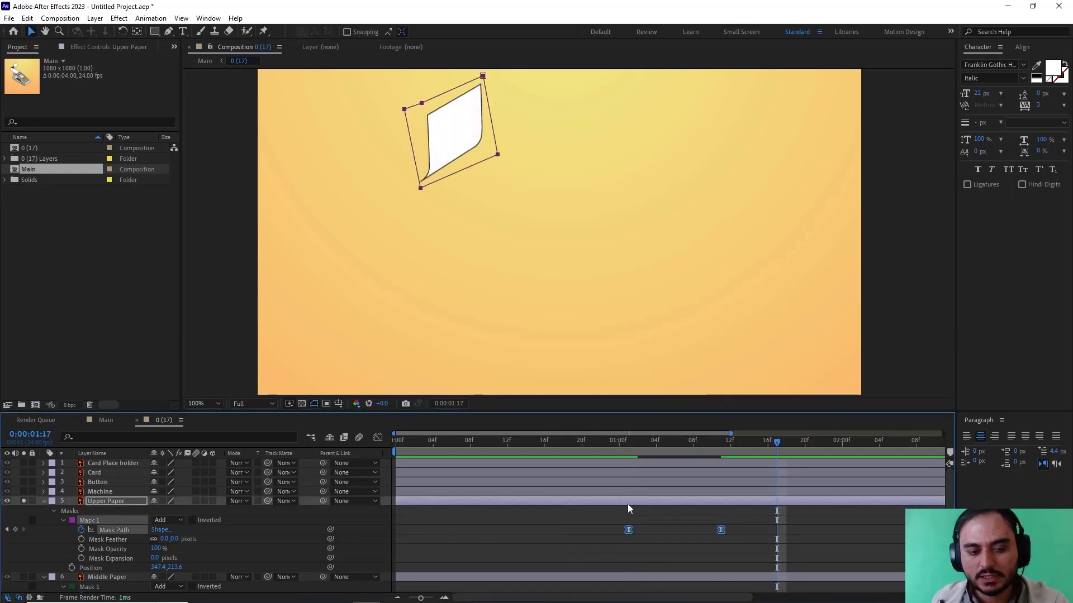
click(23, 501)
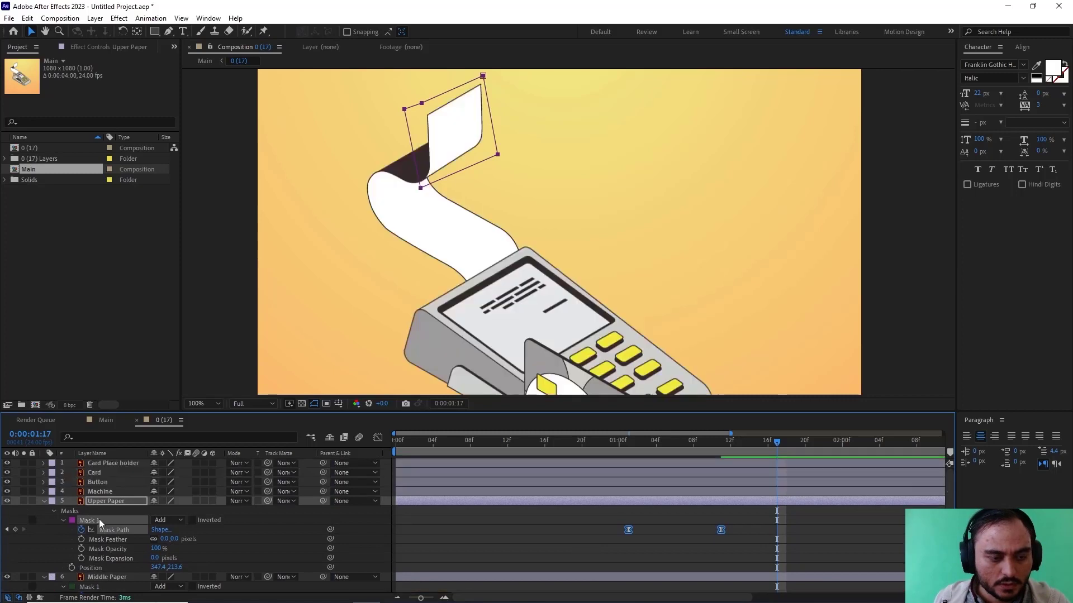
Collapse all layer properties, move to 0:00:01:00, and reveal the masks of Upper Paper, Middle Paper and Base Paper together
key(ctrl+a)
key(u)
key(u)
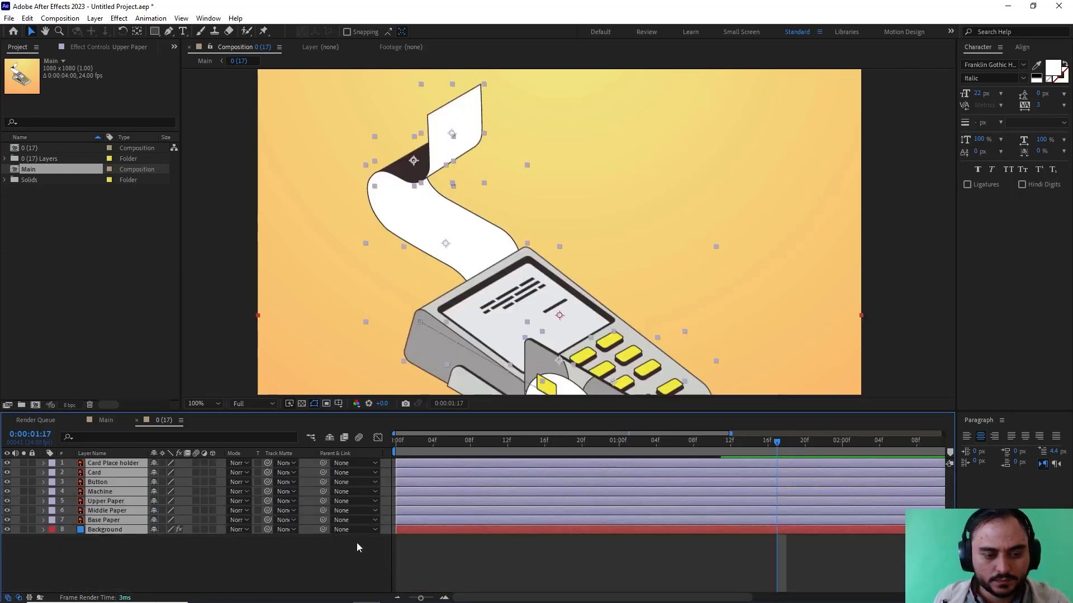
click(362, 552)
drag(779, 441, 620, 441)
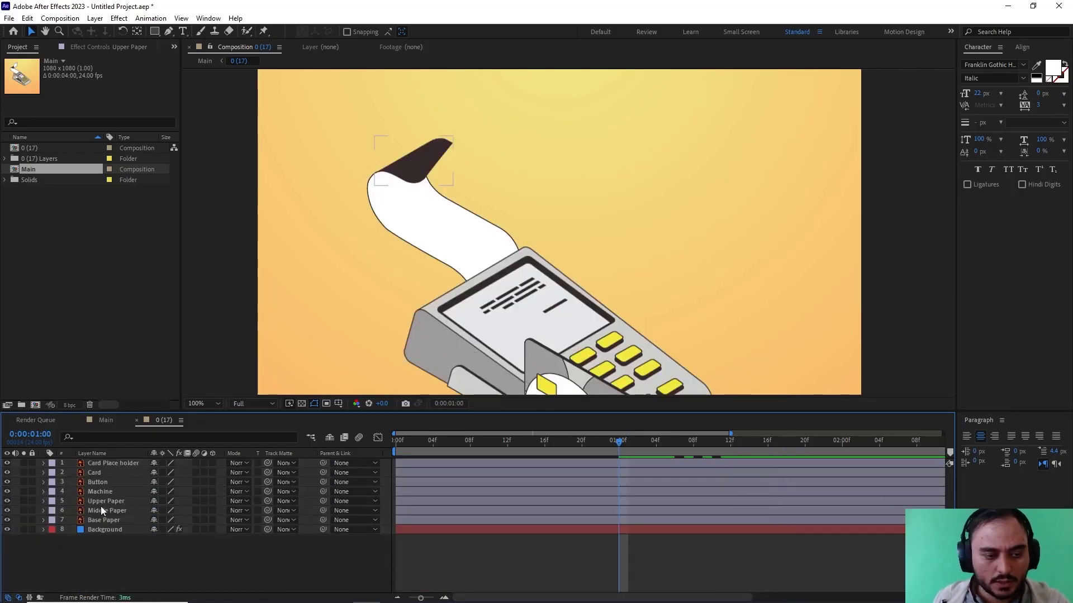
click(104, 501)
shift+click(109, 517)
key(m)
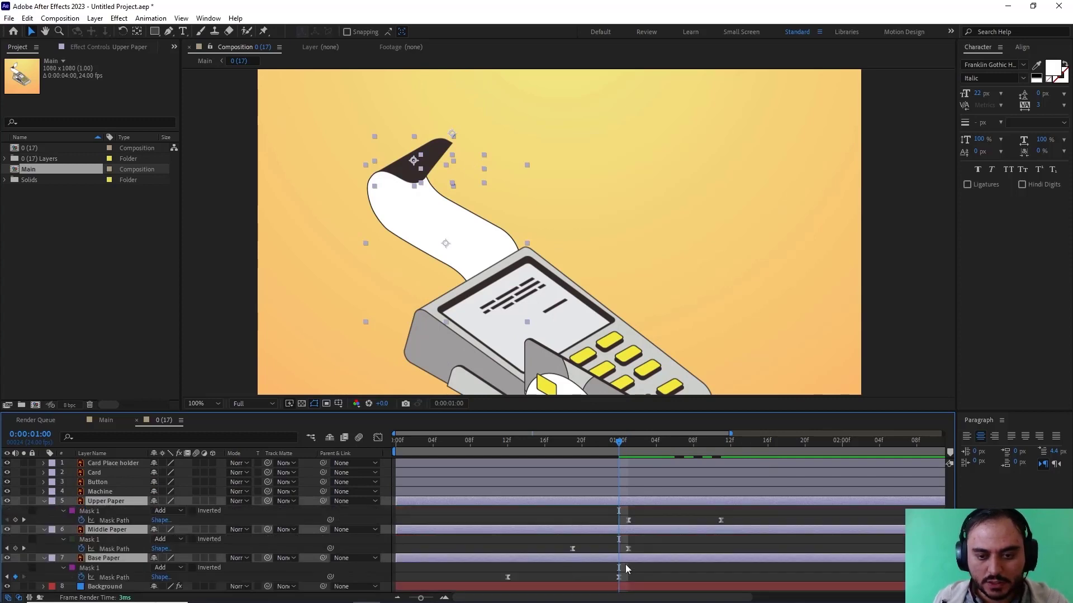
Preview the receipt reveal from 0:00:00:13, check Upper Paper's mask keyframes against the other papers, and replay the animation from near the start
drag(624, 443, 519, 442)
key(comma)
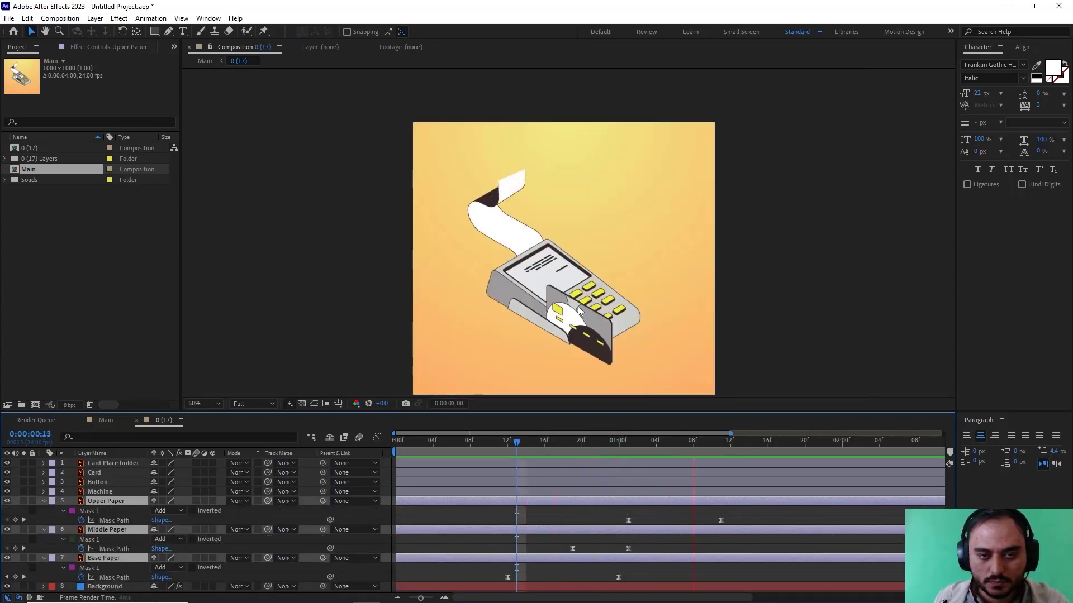
click(758, 442)
key(j)
key(j)
key(j)
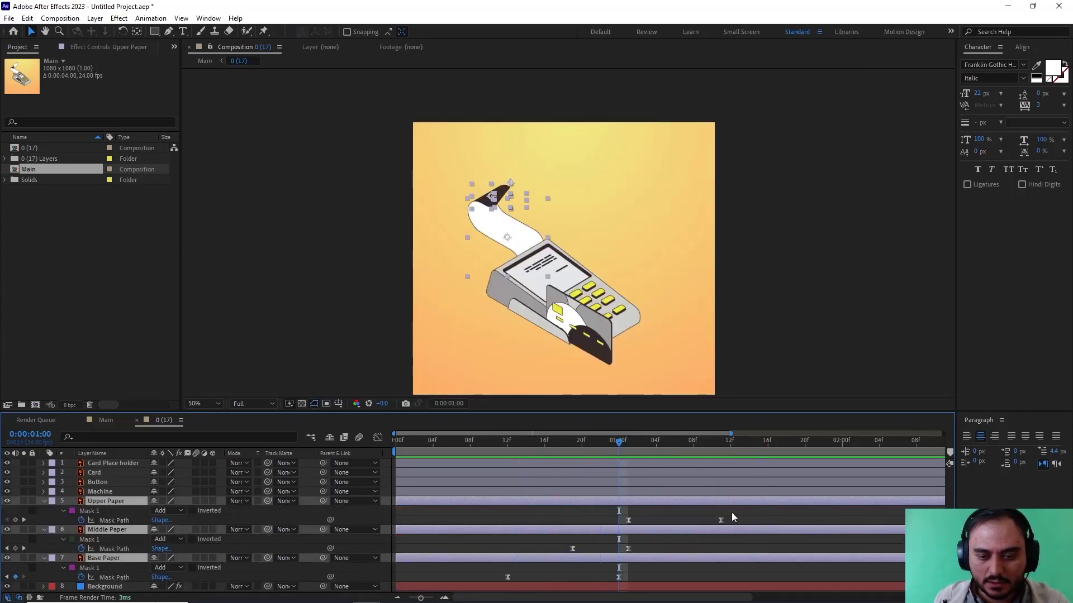
drag(752, 513, 582, 524)
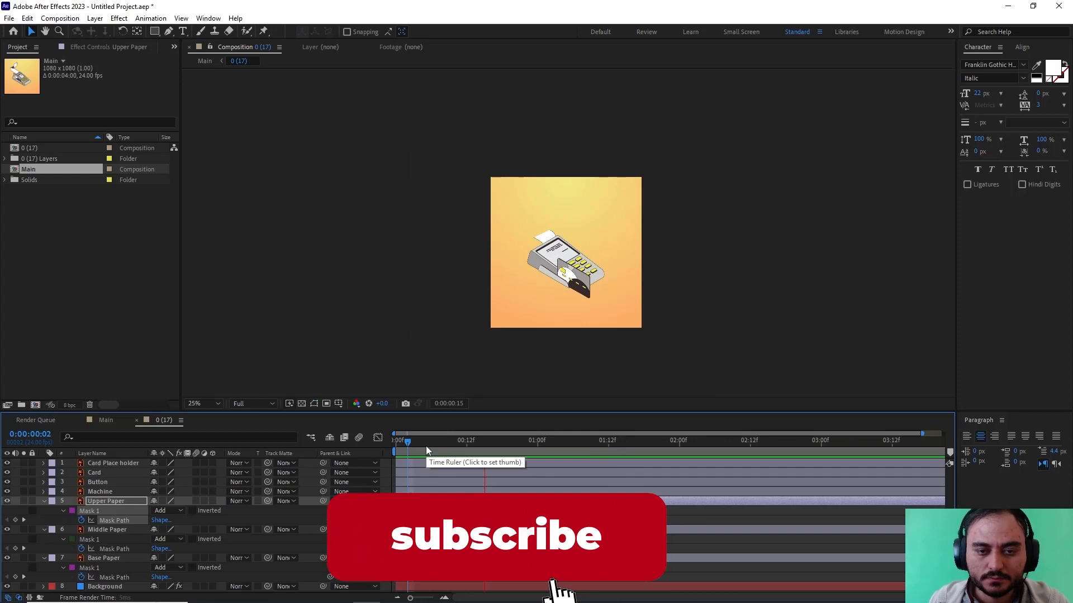
mouse_move(426, 445)
mouse_down()
mouse_move(668, 448)
mouse_move(408, 447)
mouse_up()
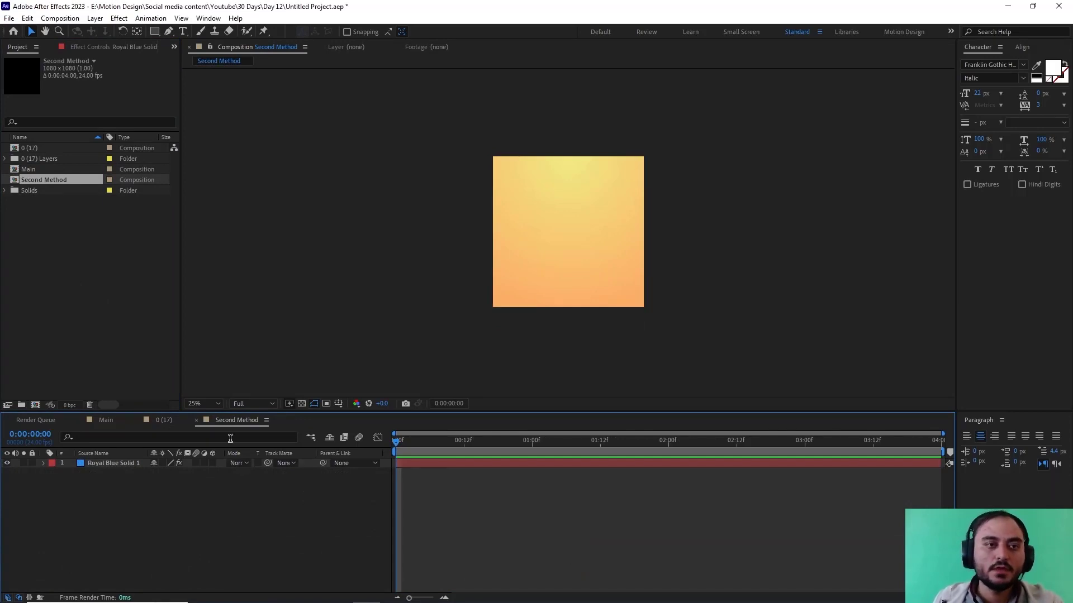
In the Second Method composition, draw an open S-shaped Pen path with a 5 px white stroke, curved at its upper and lower ends
key(g)
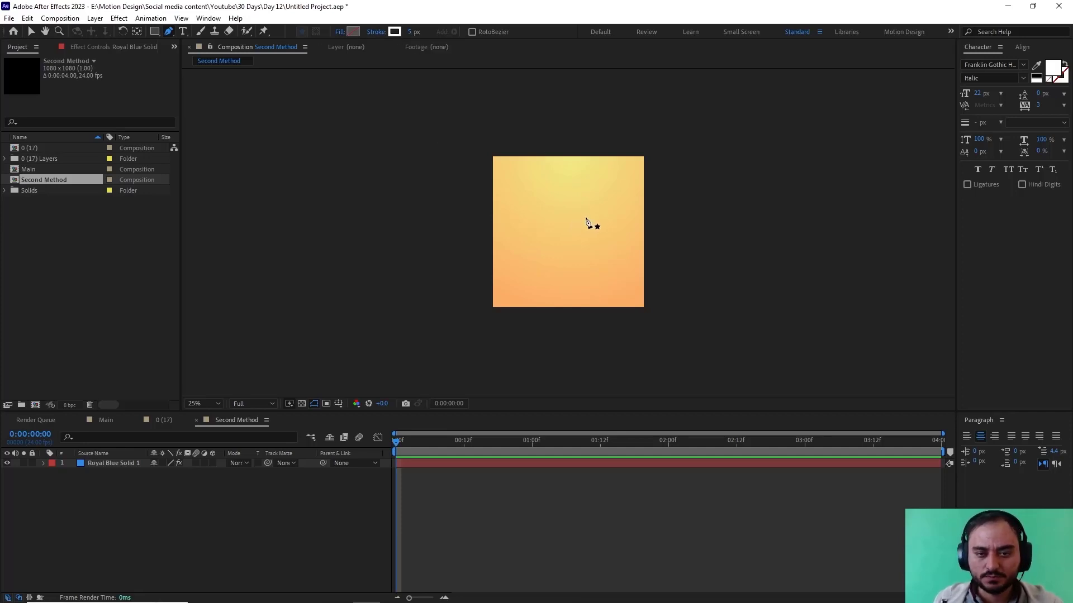
key(period)
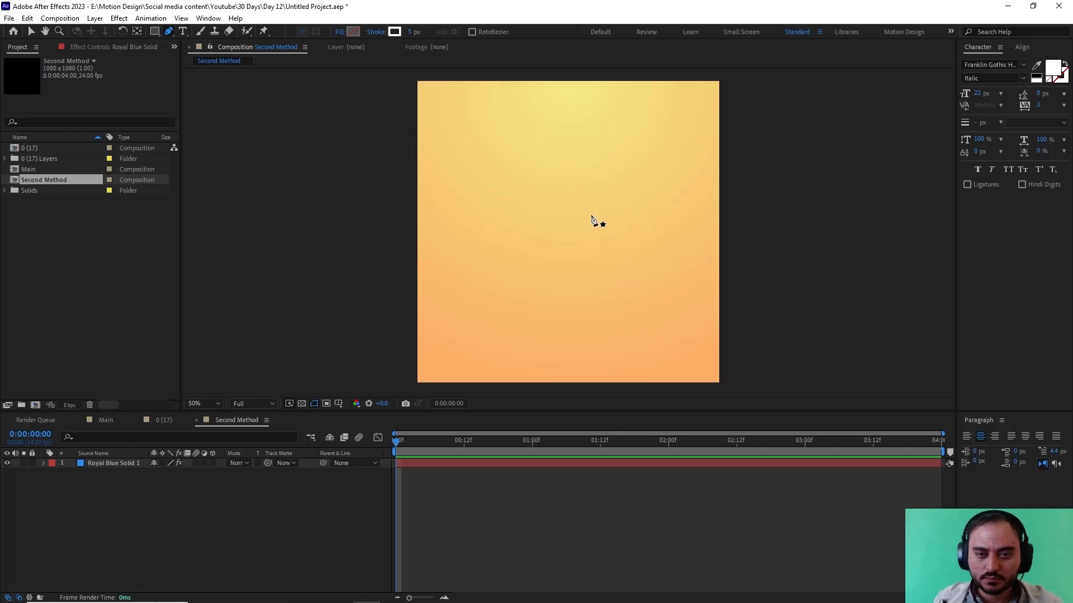
click(637, 157)
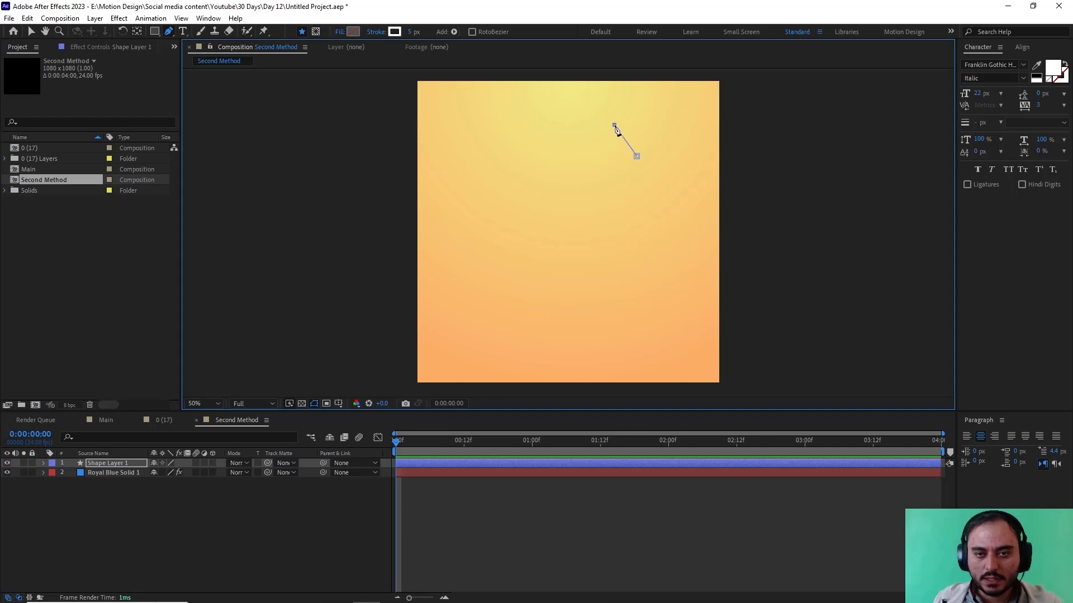
drag(614, 127, 589, 128)
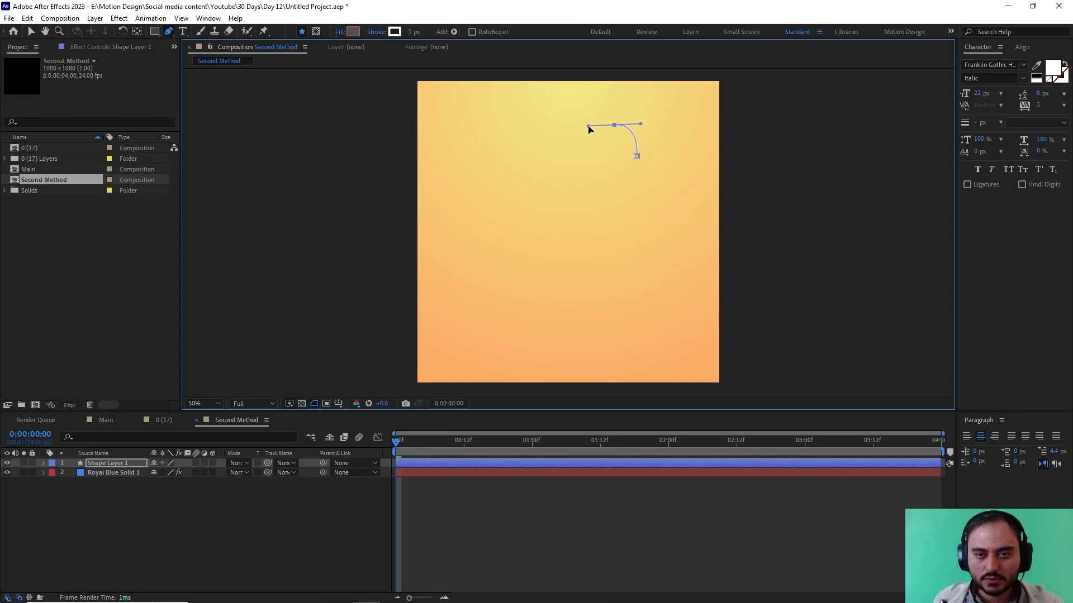
click(599, 159)
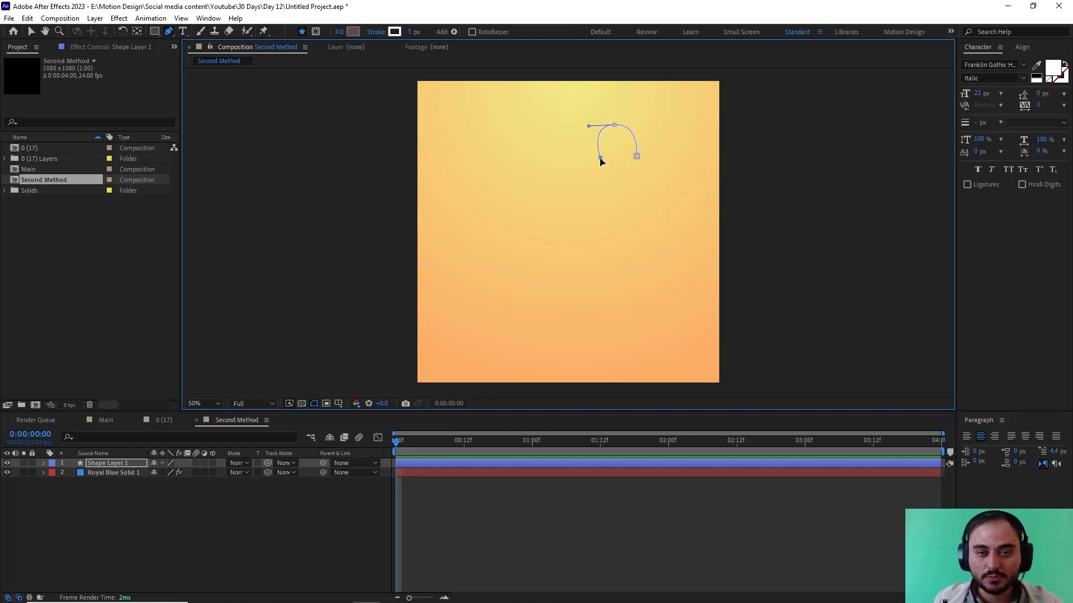
drag(600, 158, 594, 158)
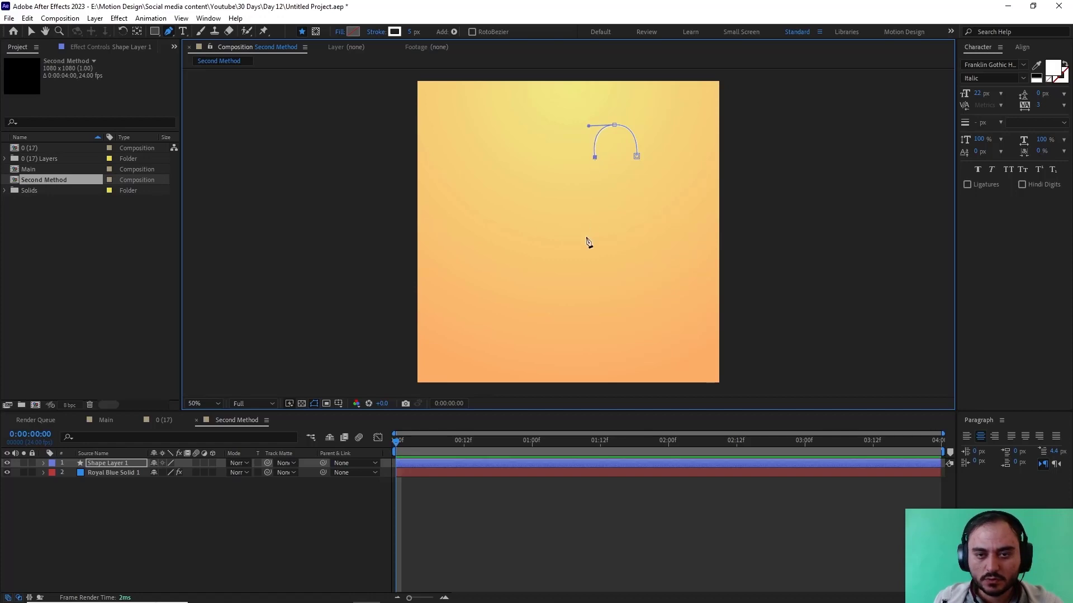
click(591, 282)
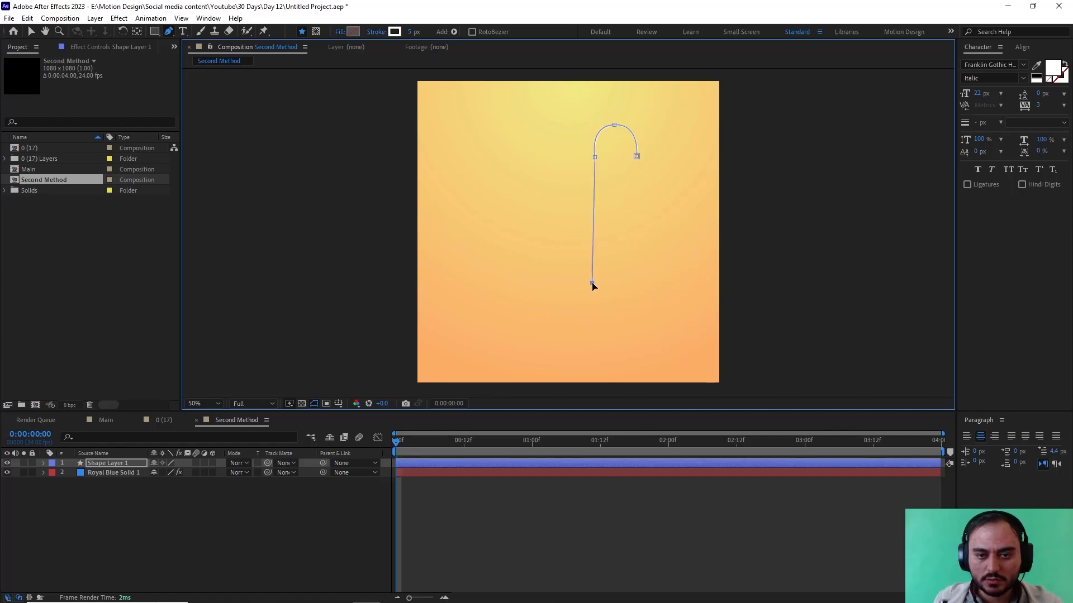
drag(592, 283, 559, 319)
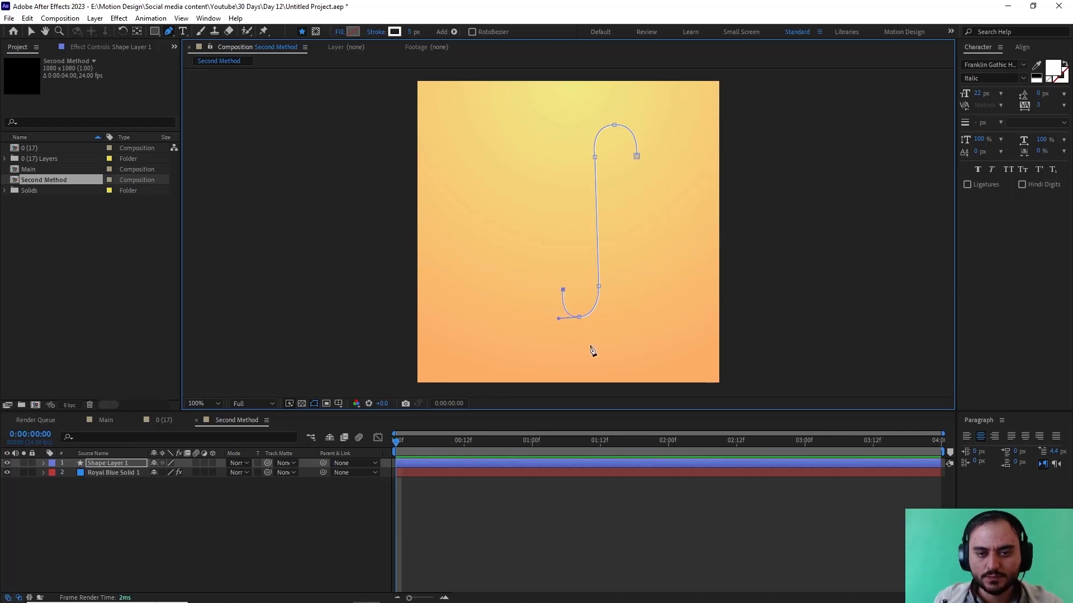
Adjust the Bezier handles of the path's lowest point so the lower curve becomes smoother and more level
scroll(573, 333, up, 2)
scroll(574, 333, down, 2)
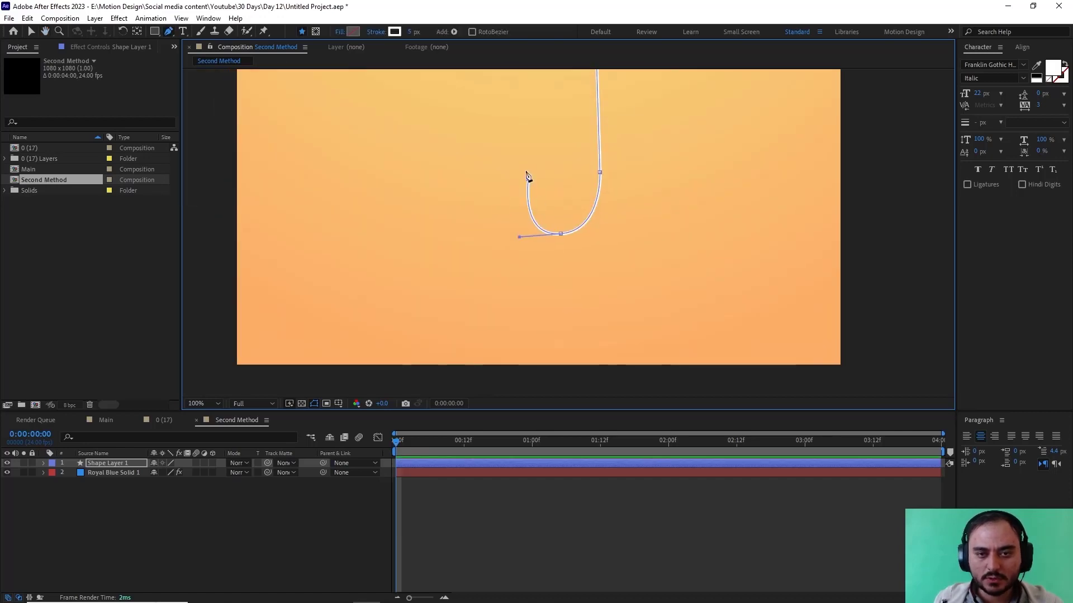
scroll(544, 251, up, 1)
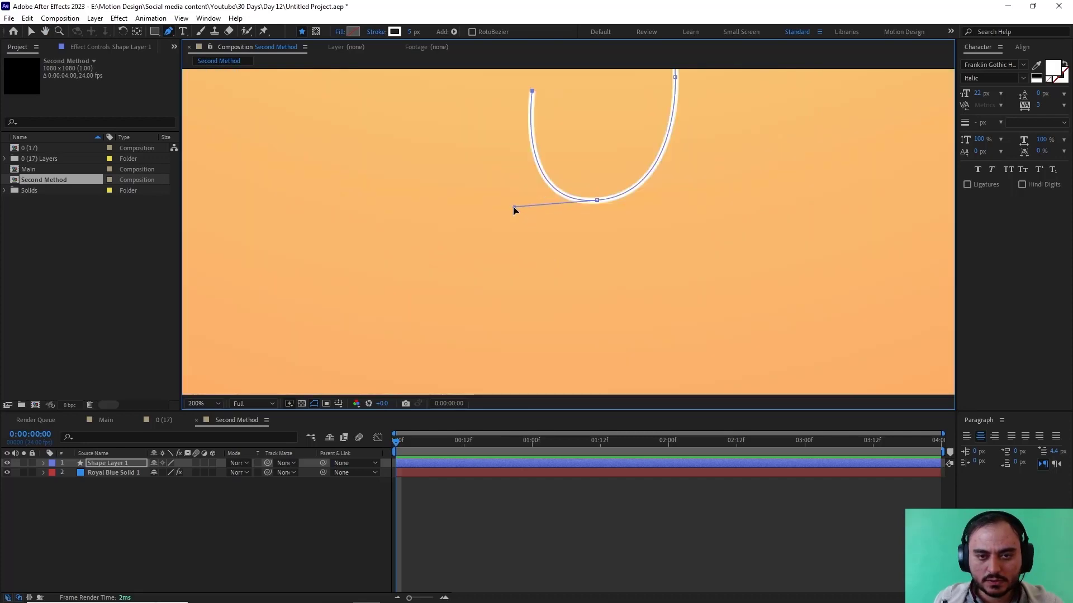
drag(519, 206, 514, 206)
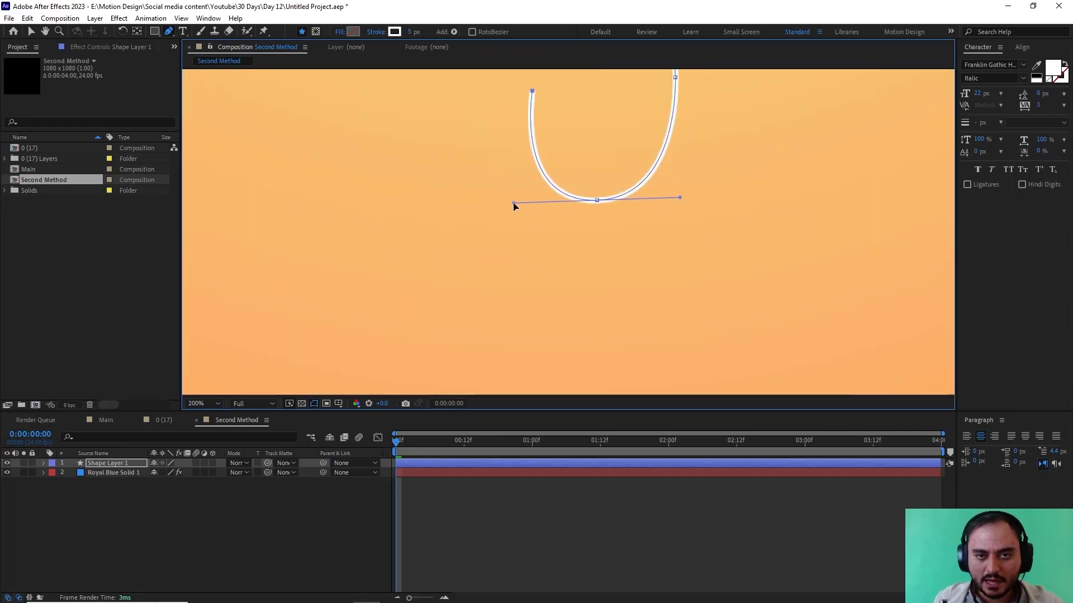
drag(536, 163, 528, 235)
click(590, 273)
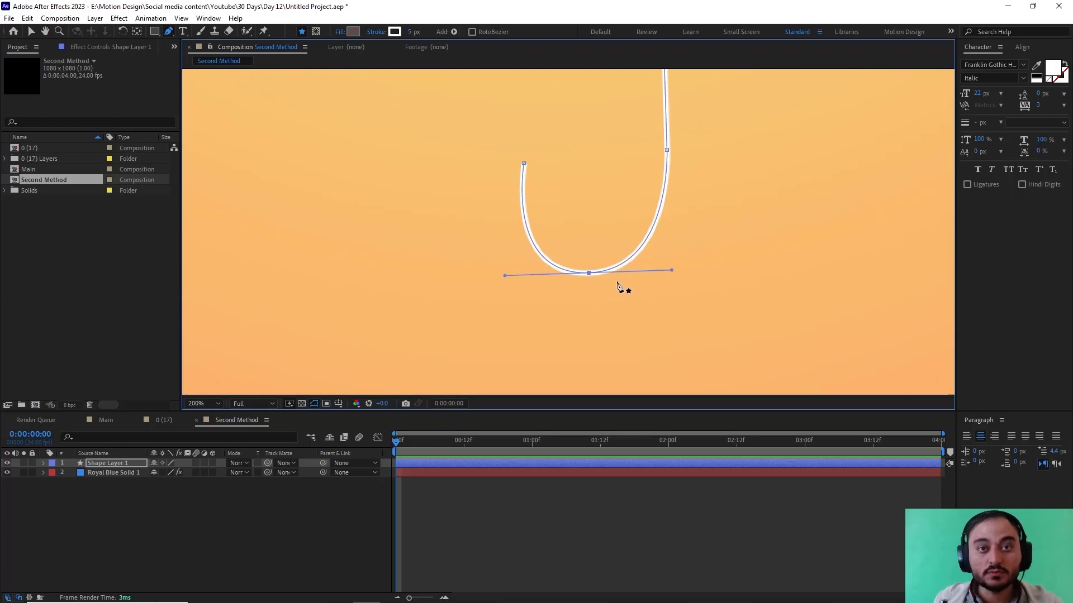
drag(671, 270, 669, 272)
drag(578, 160, 568, 270)
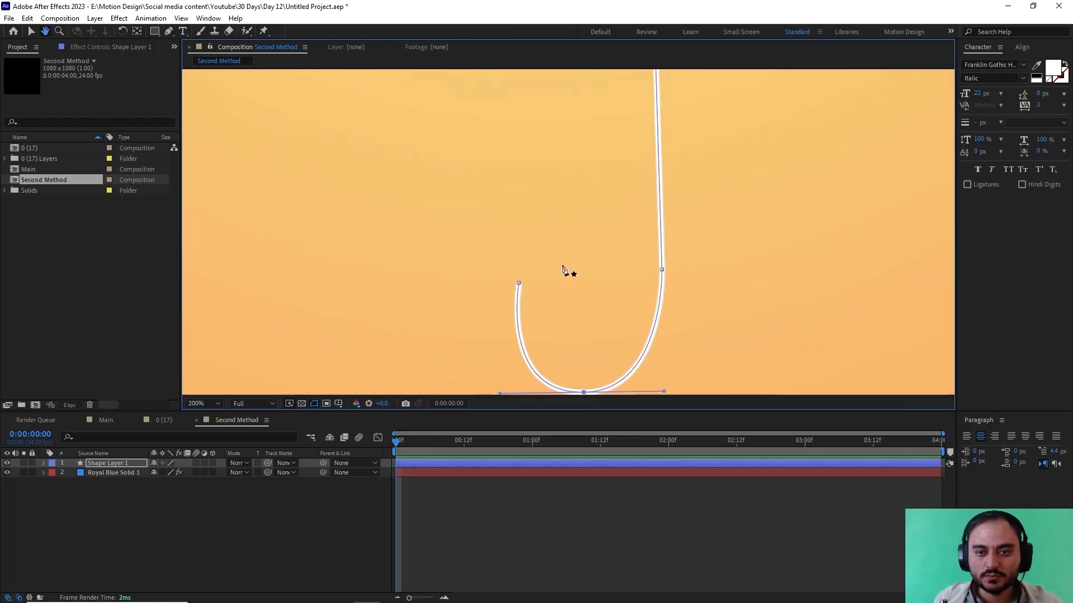
Refine the Bezier handle at the top of the path's upper curve and check the whole shape
scroll(568, 270, down, 2)
scroll(575, 178, up, 5)
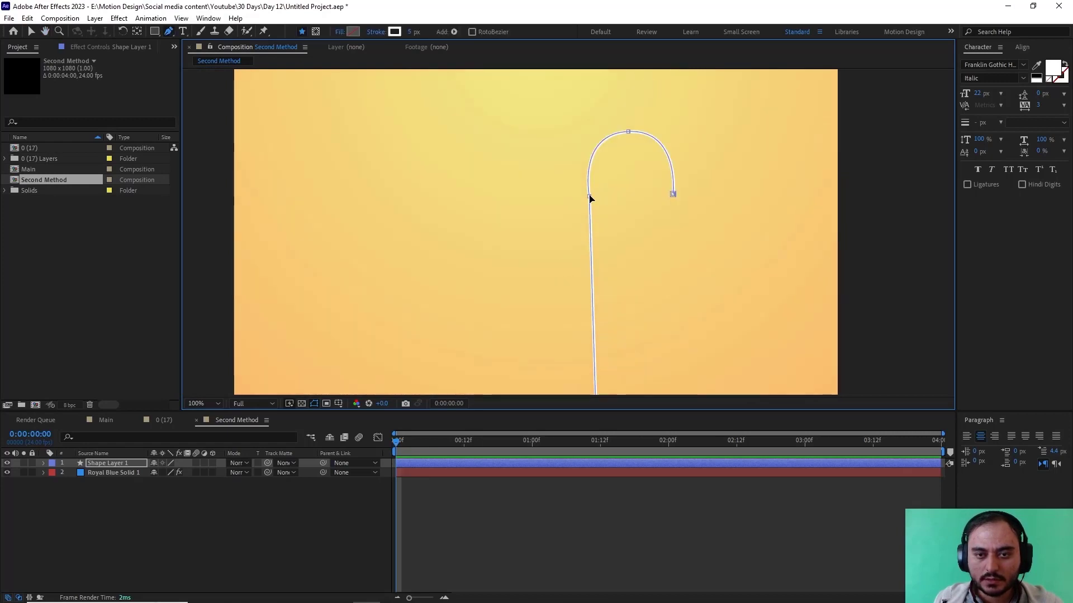
click(589, 197)
drag(578, 137, 582, 136)
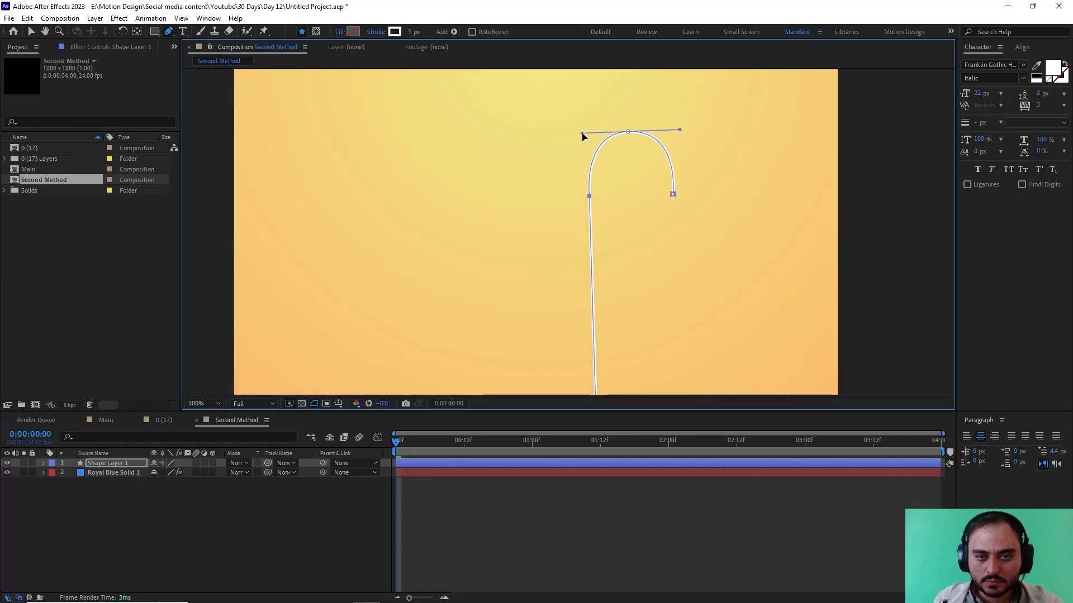
click(674, 195)
key(comma)
key(comma)
key(comma)
key(comma)
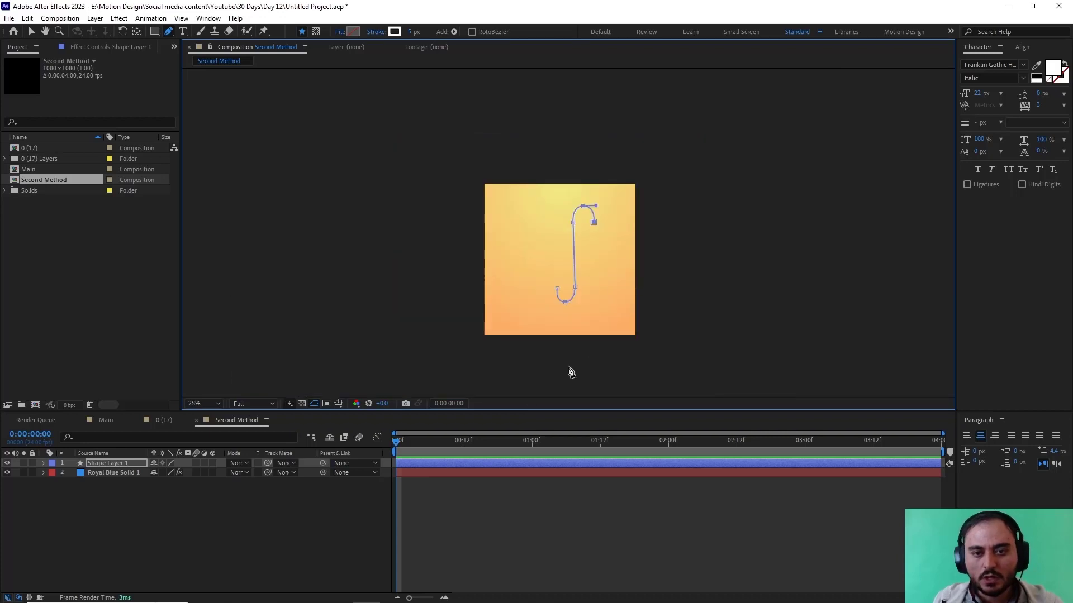
Select Shape Layer 1 and move the S-shaped path left to the centre of the composition
click(253, 492)
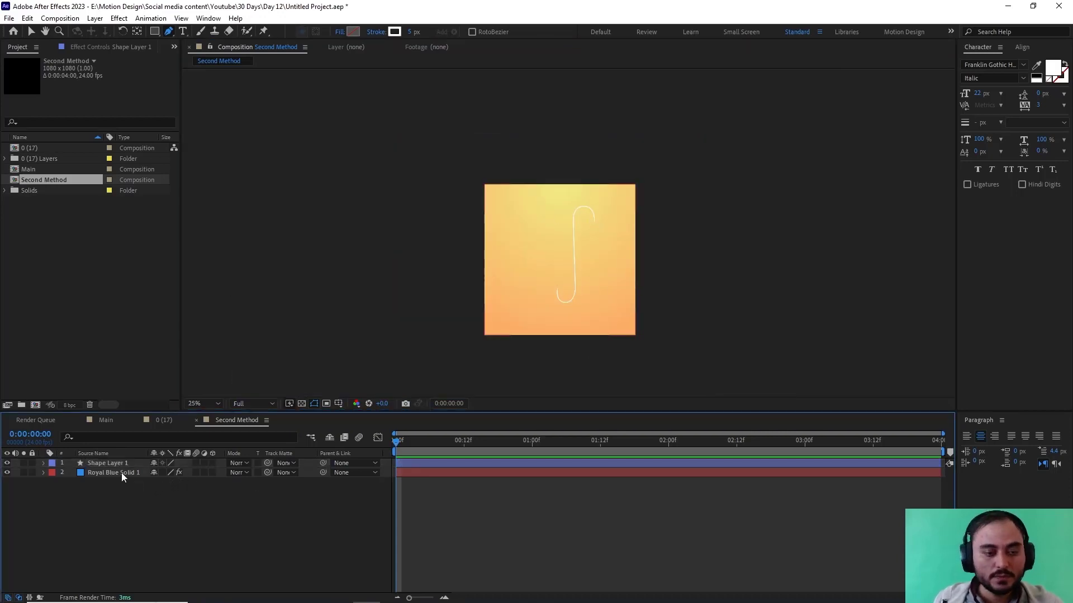
click(108, 464)
key(v)
click(552, 263)
drag(551, 262, 542, 264)
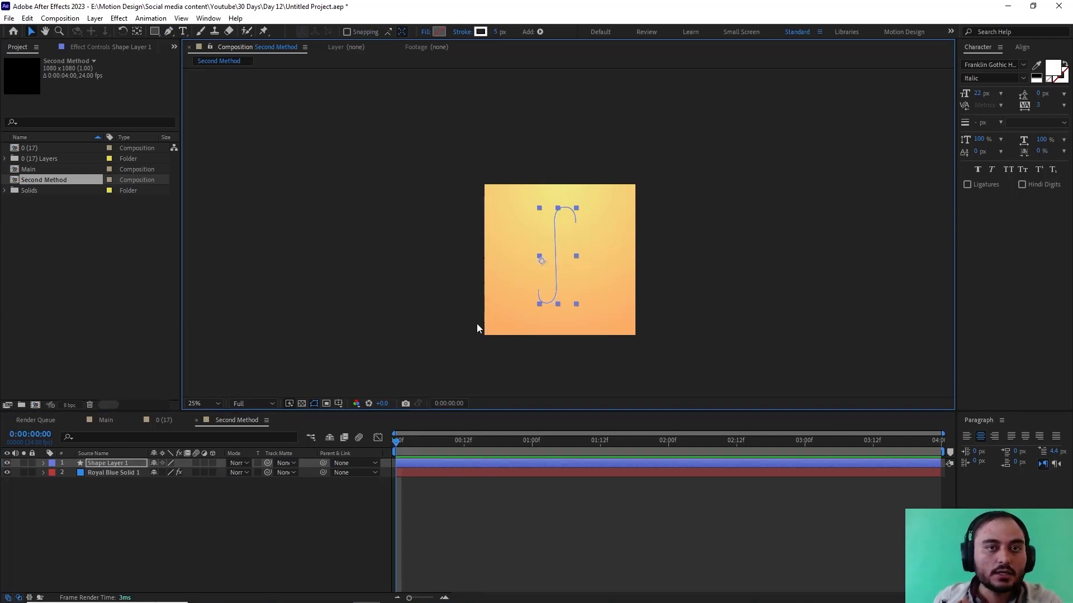
Rename the shape layer as Base and expand its properties
click(106, 464)
key(Return)
text(Base)
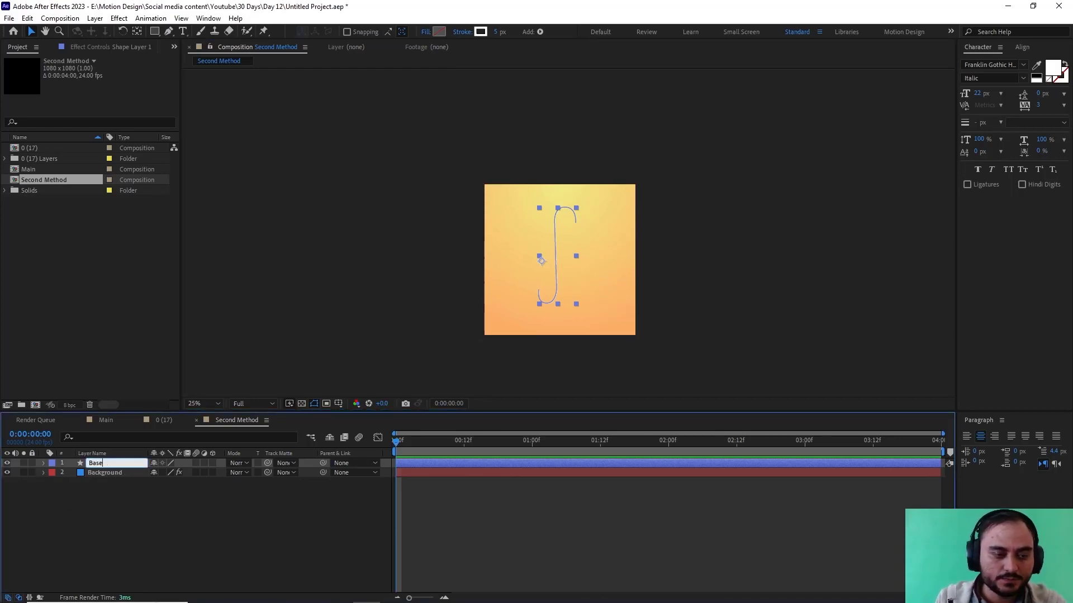
key(Return)
click(44, 463)
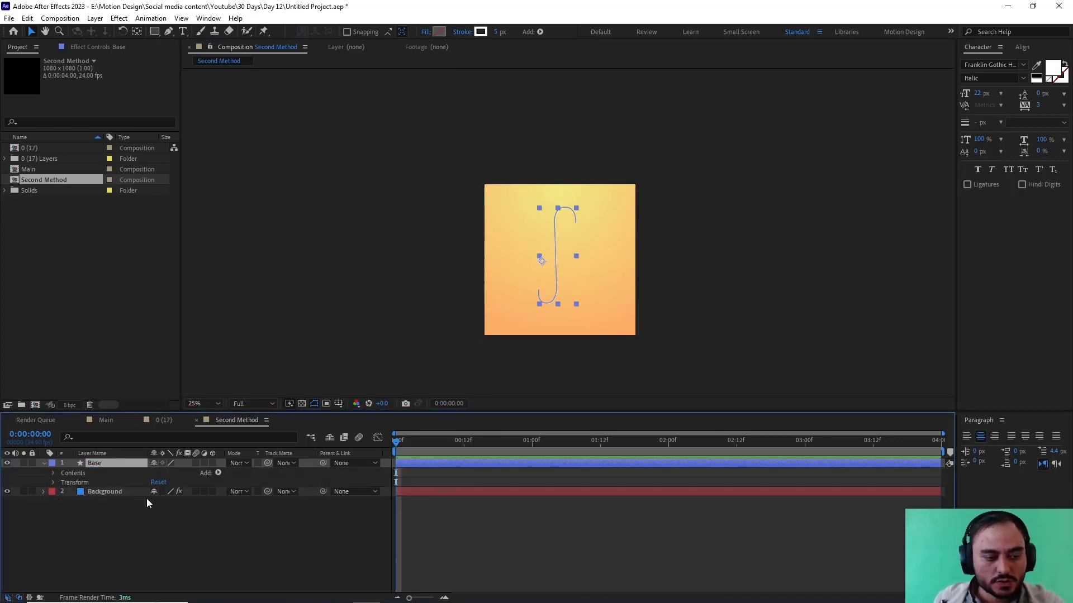
Add a Repeater to the Base shape layer and set its copies to 15
click(218, 473)
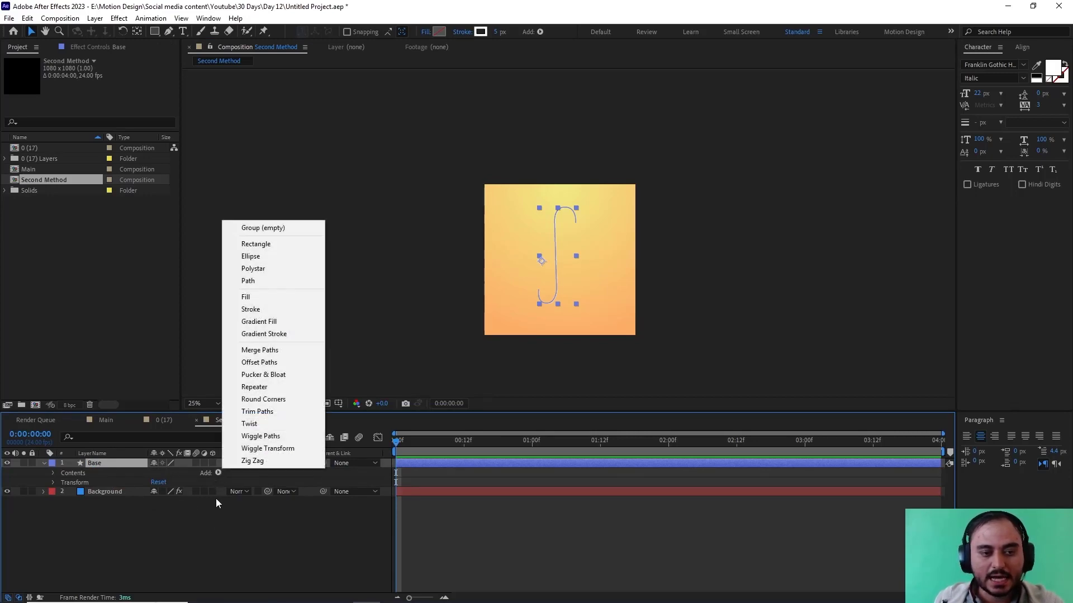
click(266, 393)
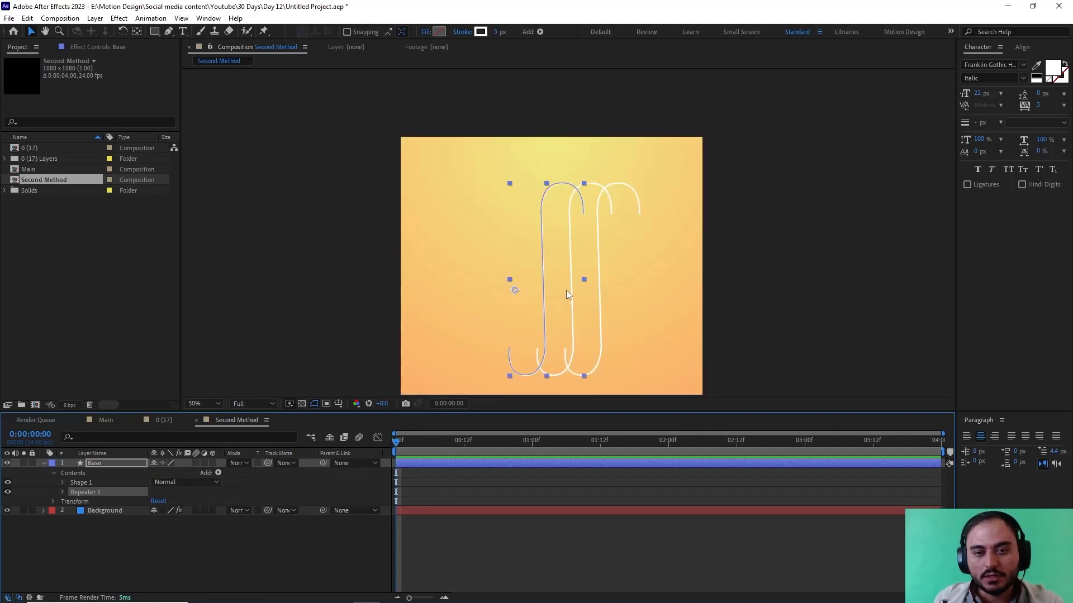
scroll(565, 290, up, 2)
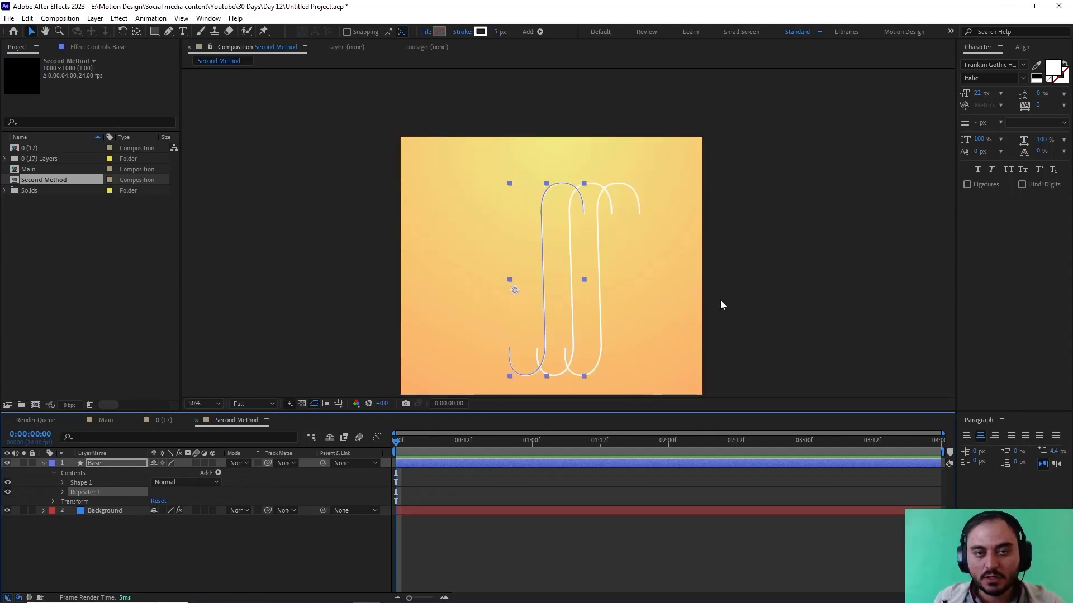
scroll(635, 324, down, 2)
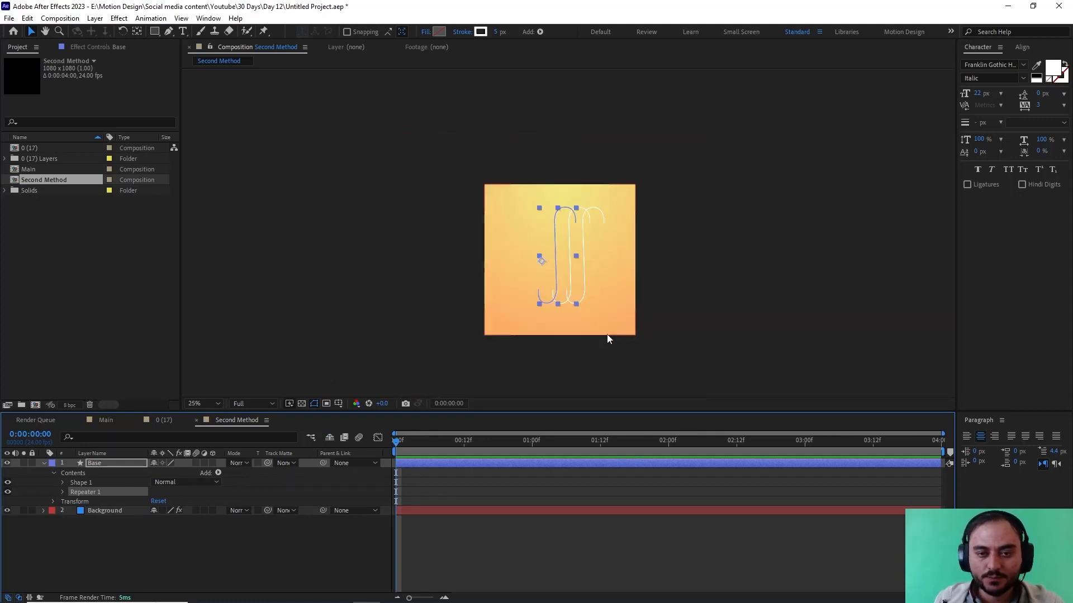
click(62, 492)
click(155, 501)
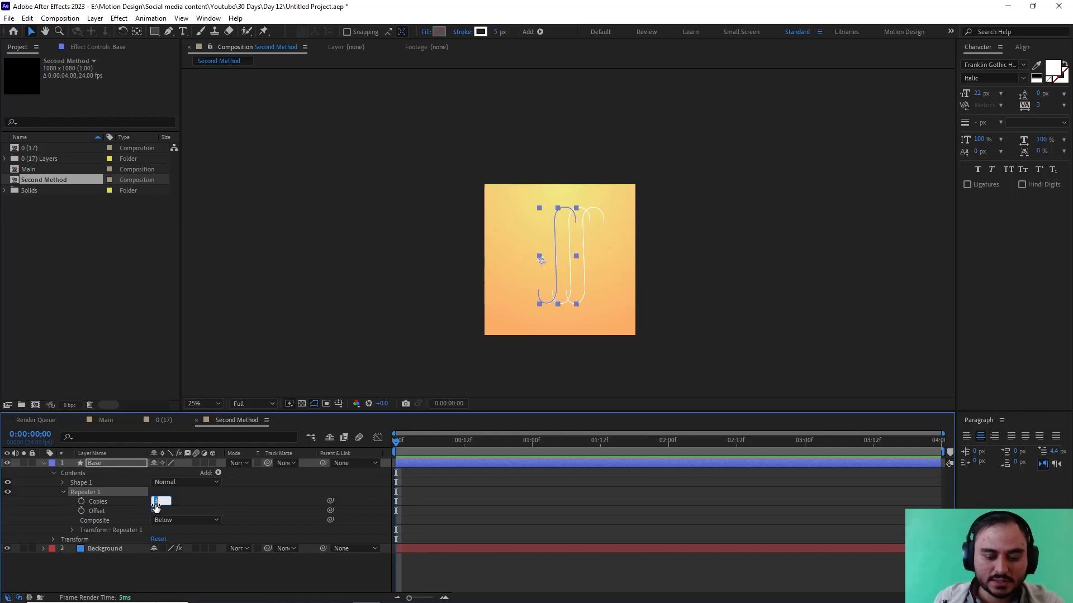
key(Return)
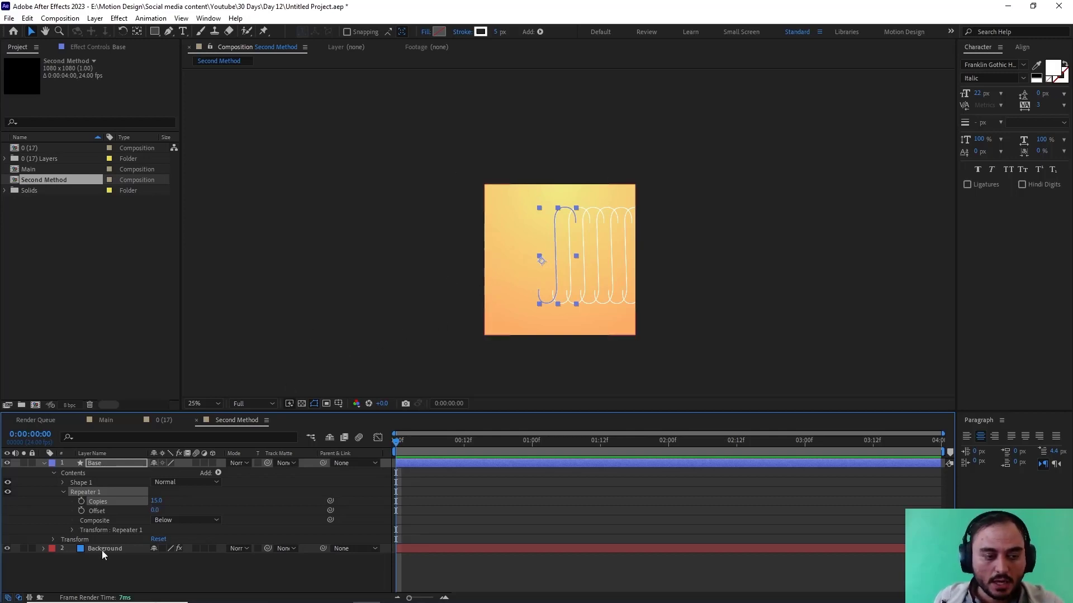
Set the Repeater's horizontal position to 2 and raise its copies to 135 to form a solid paper strip
click(72, 529)
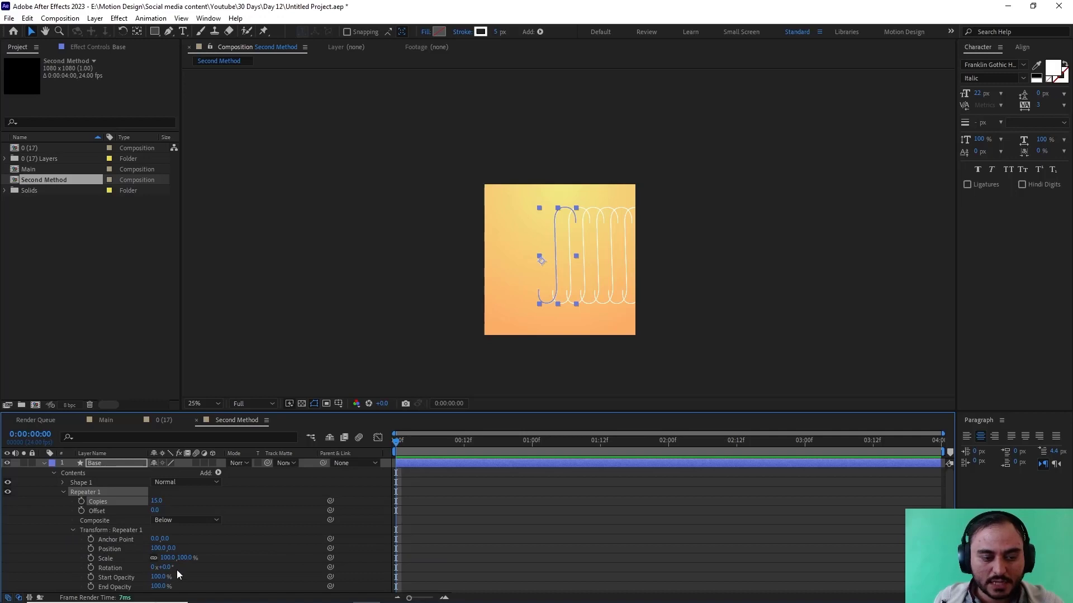
click(157, 548)
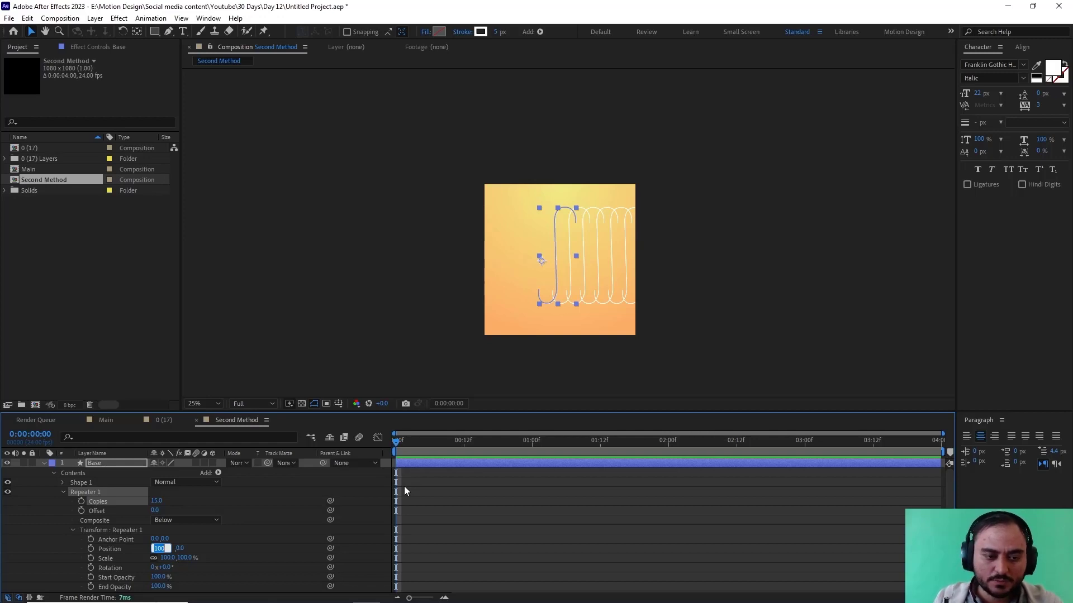
text(2)
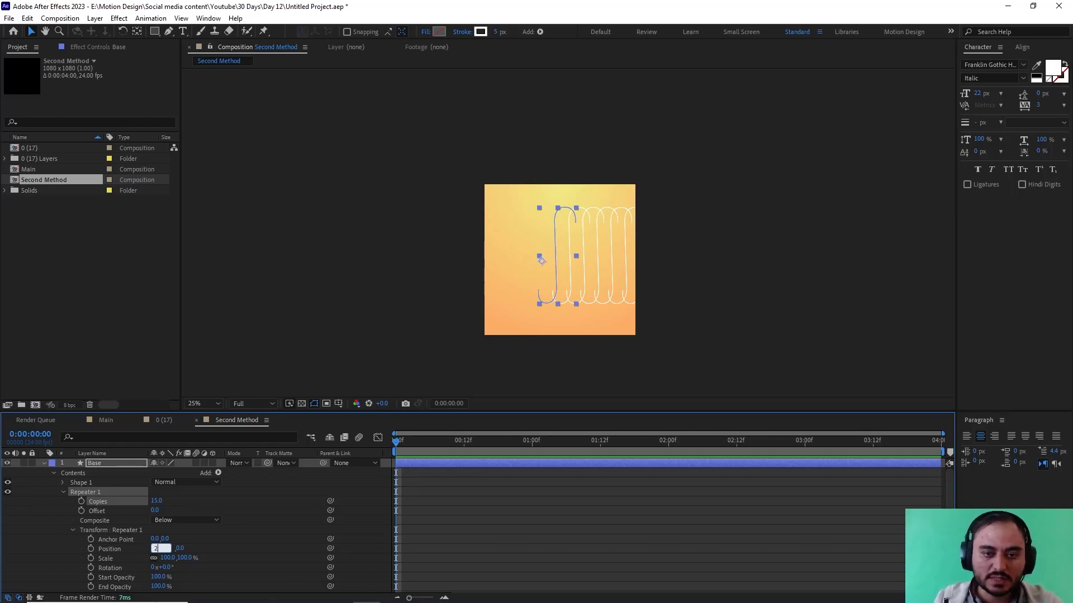
key(Return)
scroll(546, 267, up, 1)
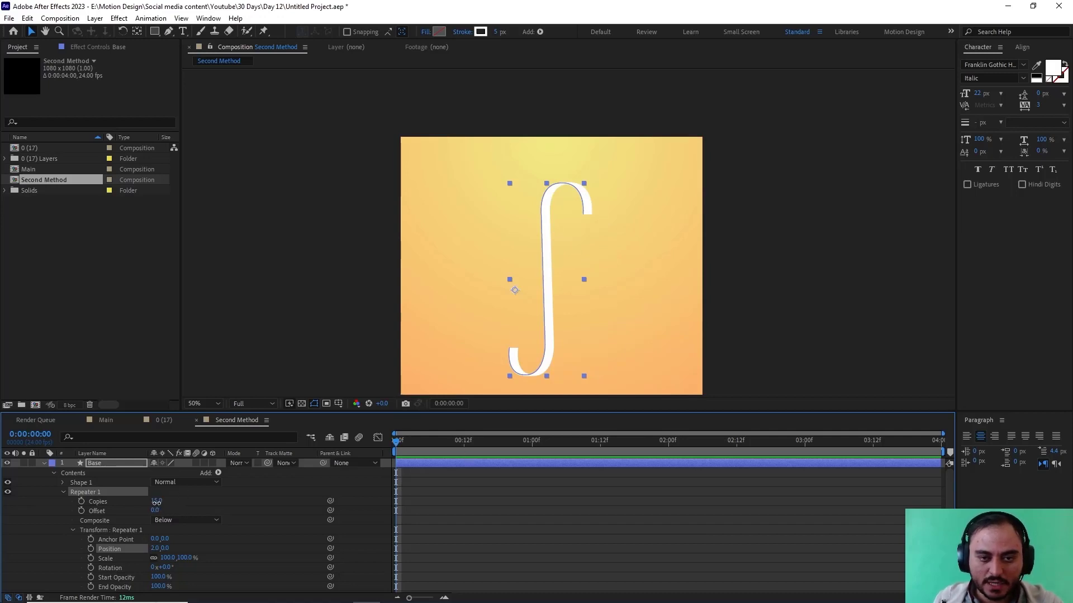
drag(157, 501, 240, 520)
click(289, 562)
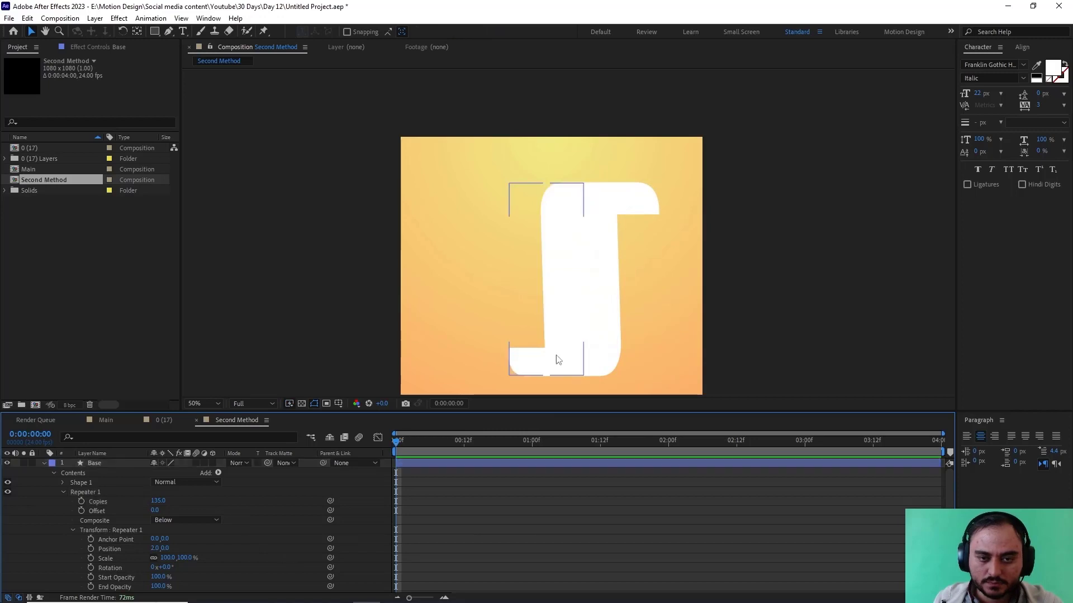
Move the Base paper shape left and slightly up in the composition
click(132, 459)
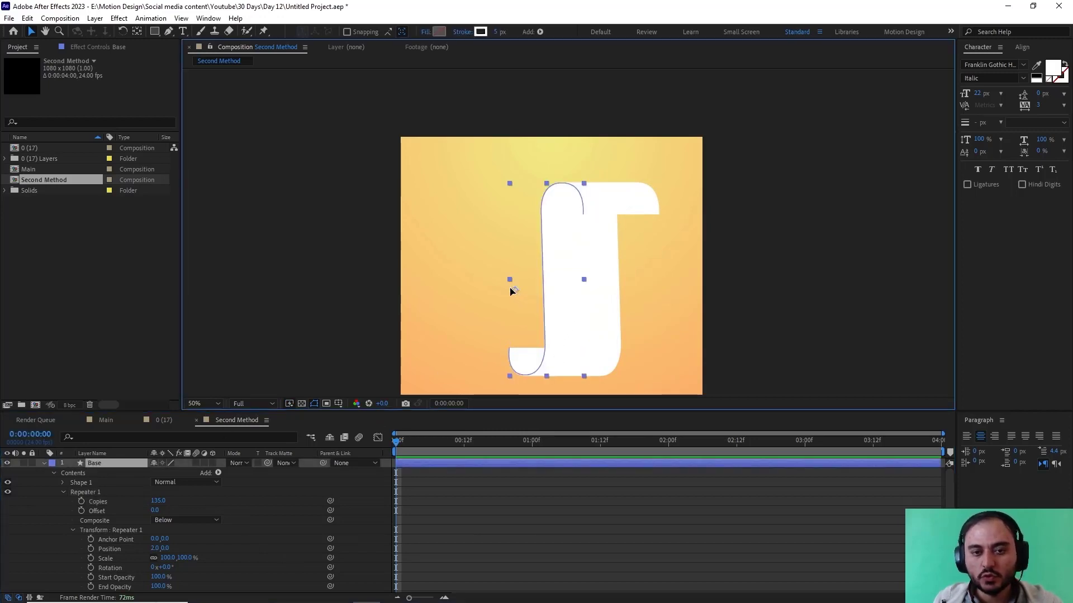
drag(511, 288, 473, 282)
key(comma)
key(comma)
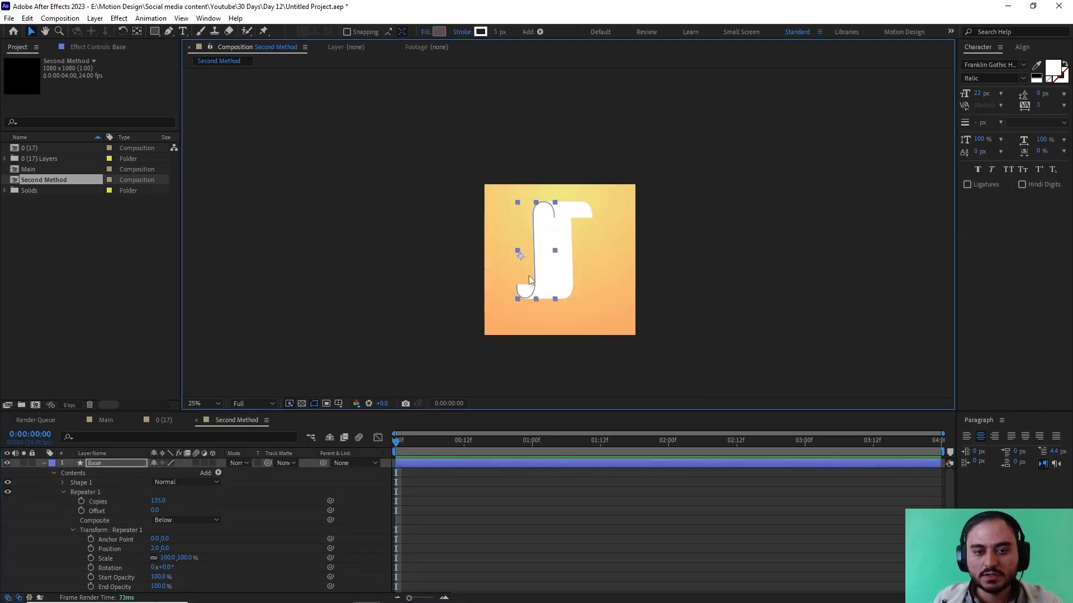
click(374, 531)
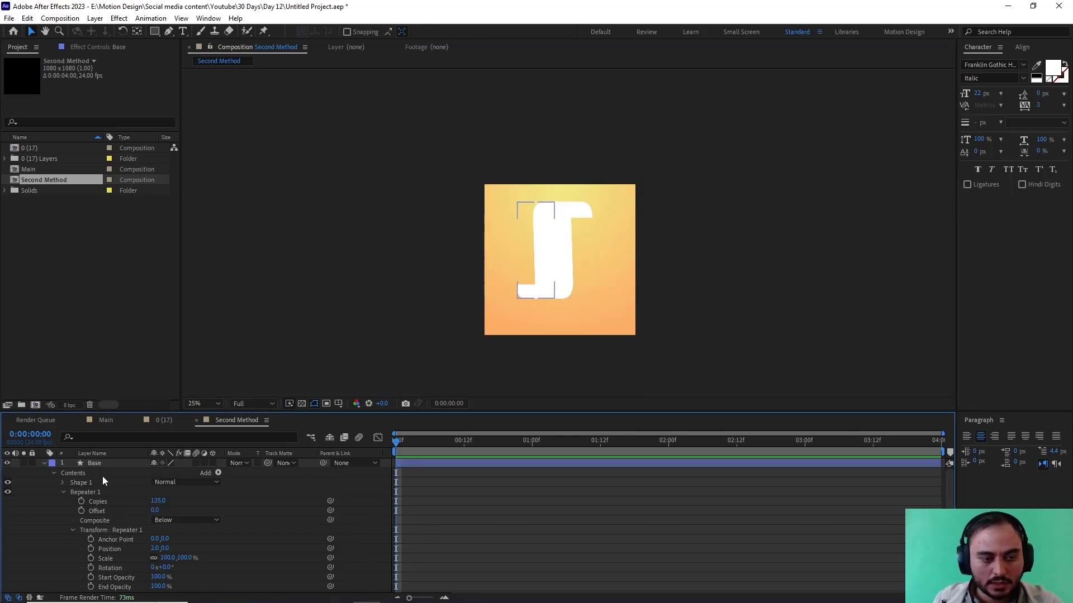
Move the Base layer's anchor point to the middle of the paper strip and set its rotation to 1°
click(118, 464)
key(r)
drag(168, 472, 169, 472)
key(y)
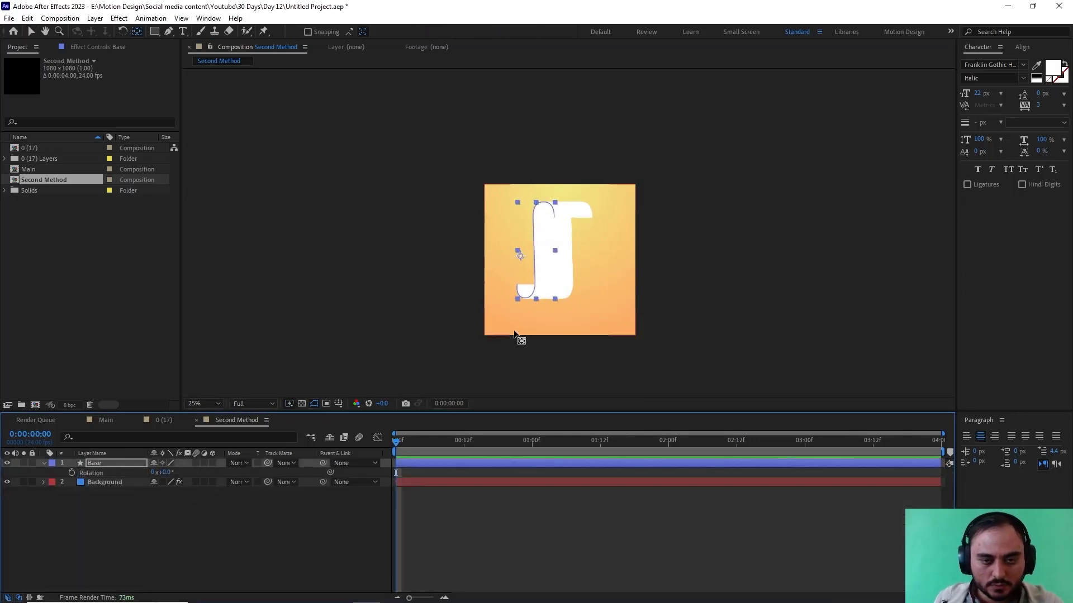
drag(521, 256, 552, 255)
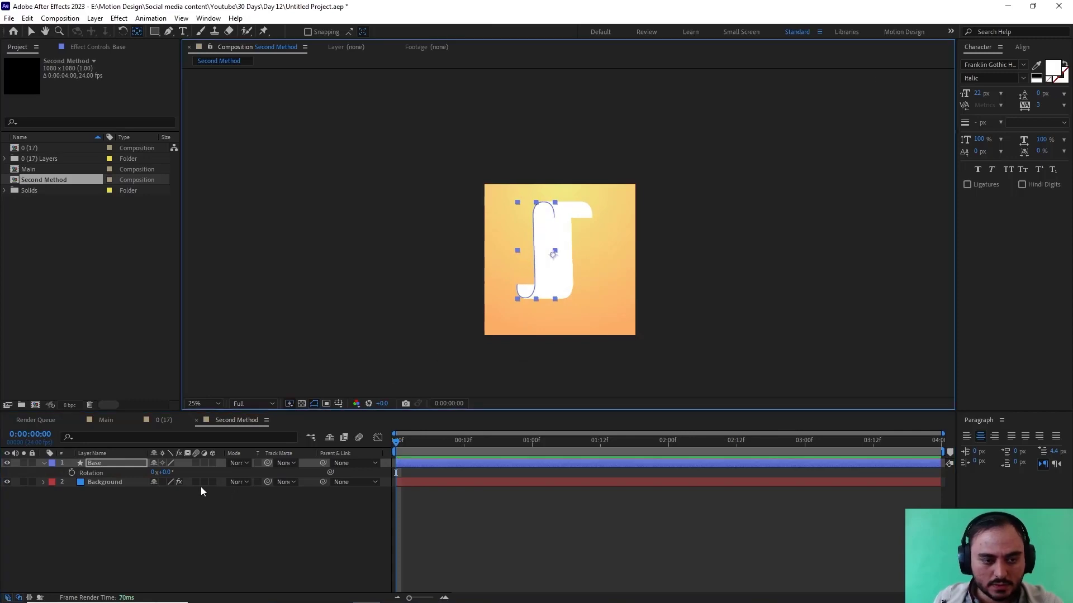
drag(168, 473, 167, 473)
click(478, 515)
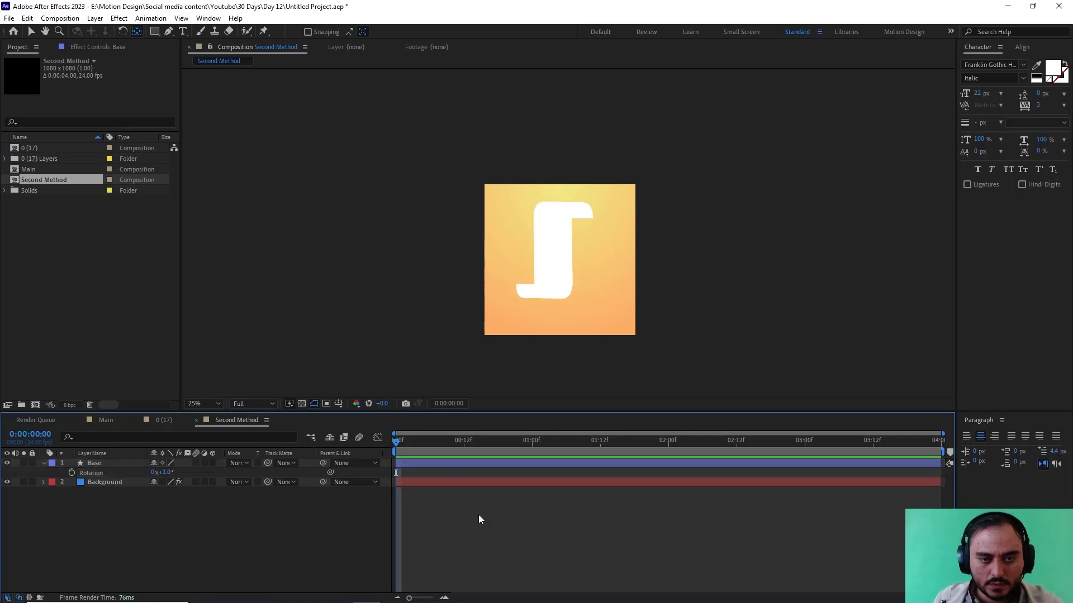
Reposition the Base paper shape near the composition's centre, at about 522, 526
key(v)
click(557, 249)
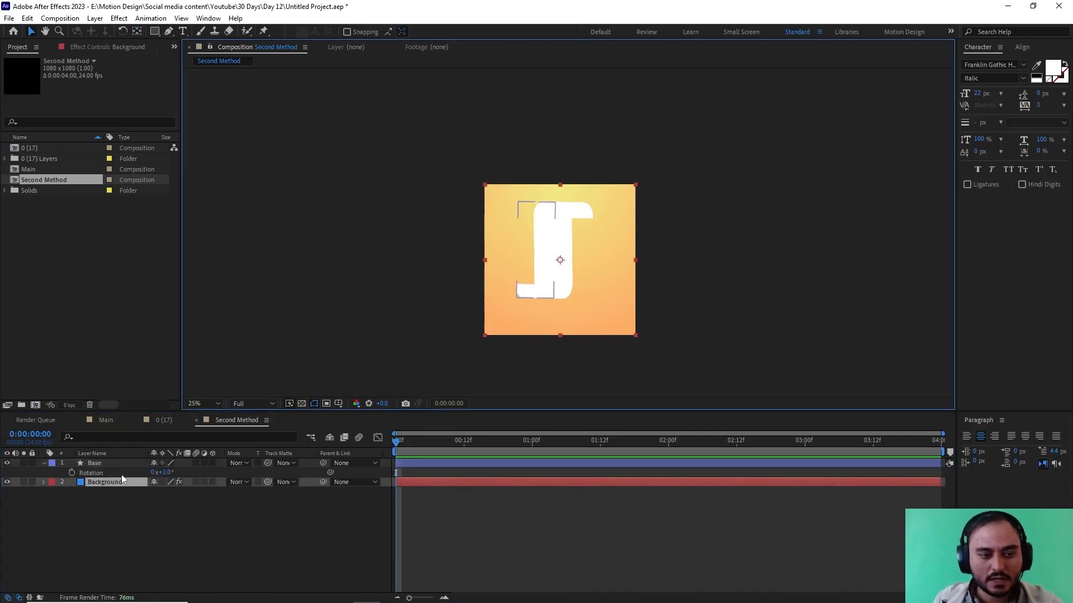
click(556, 249)
drag(553, 249, 558, 254)
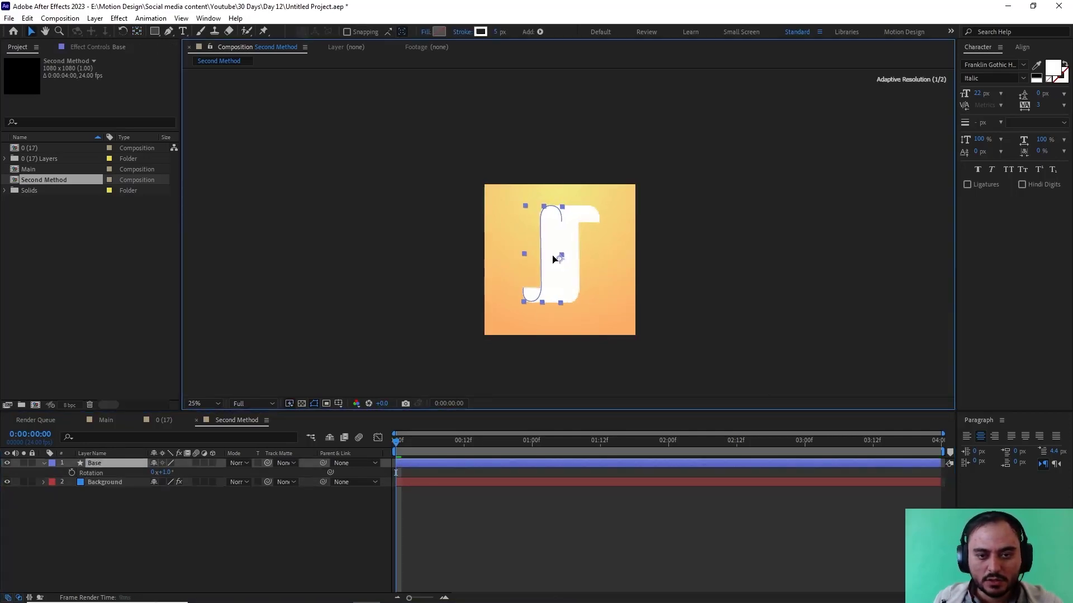
click(270, 517)
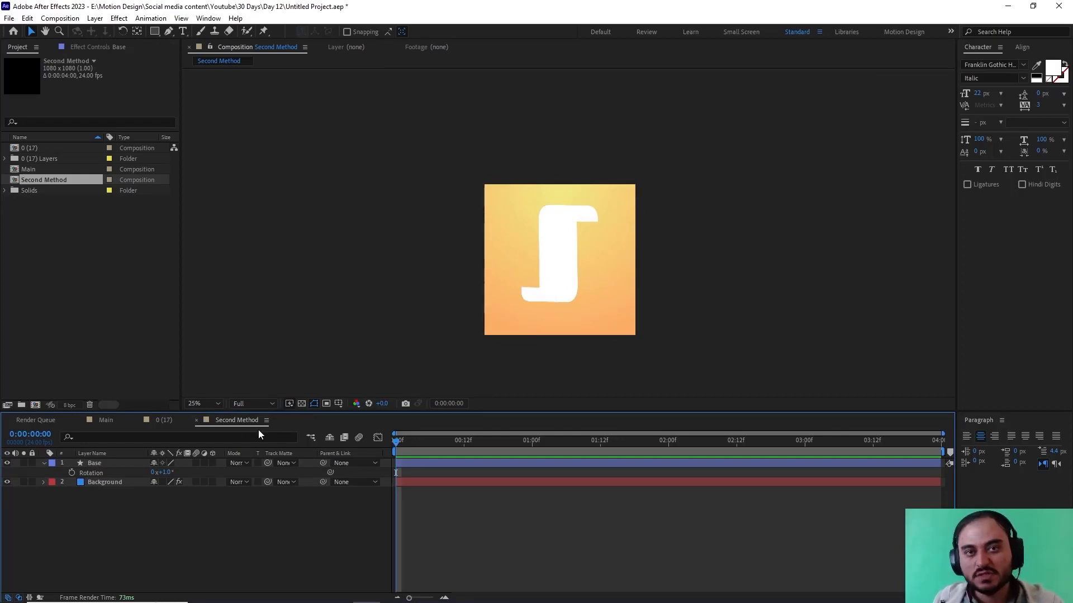
Add Trim Paths to the Base layer's contents and expand its properties
click(43, 464)
click(43, 464)
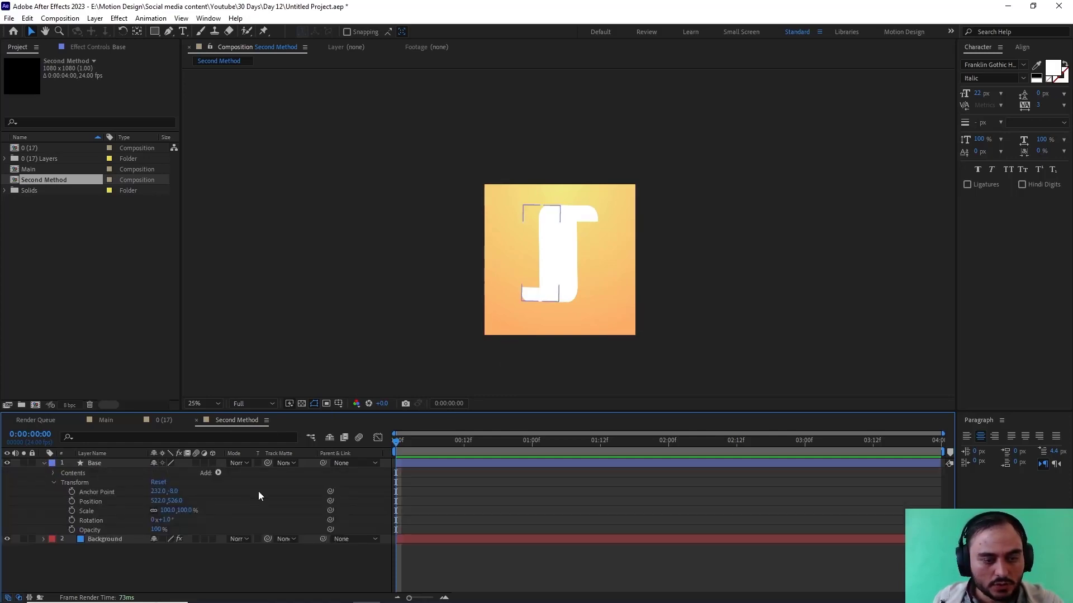
click(218, 472)
click(273, 412)
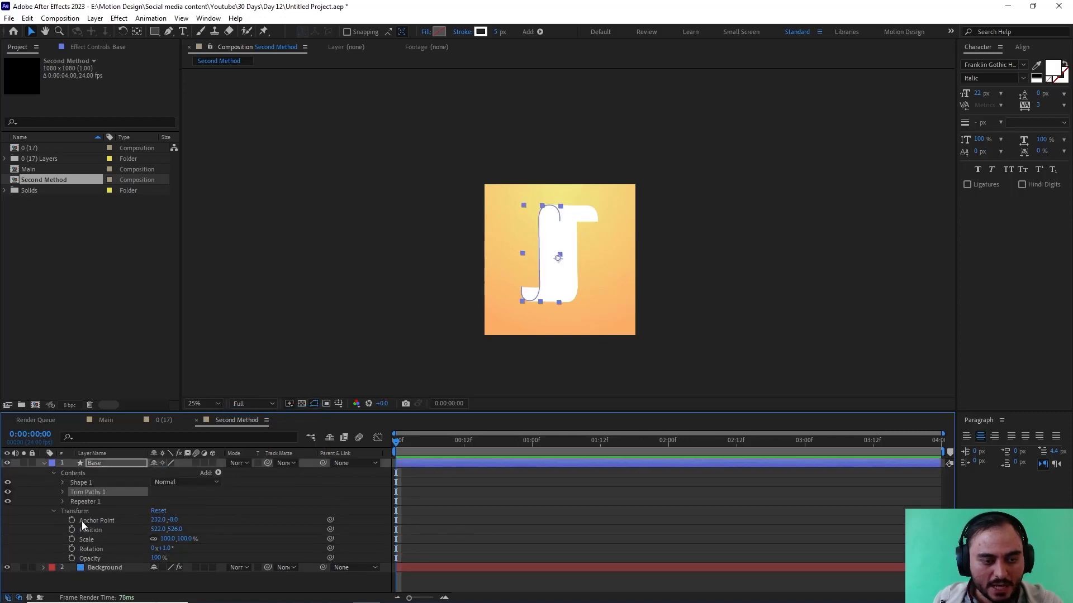
click(63, 492)
Keyframe the Trim Paths End from 0% at frame 0 to 100% at frame 10 and preview the animation
drag(158, 511, 60, 519)
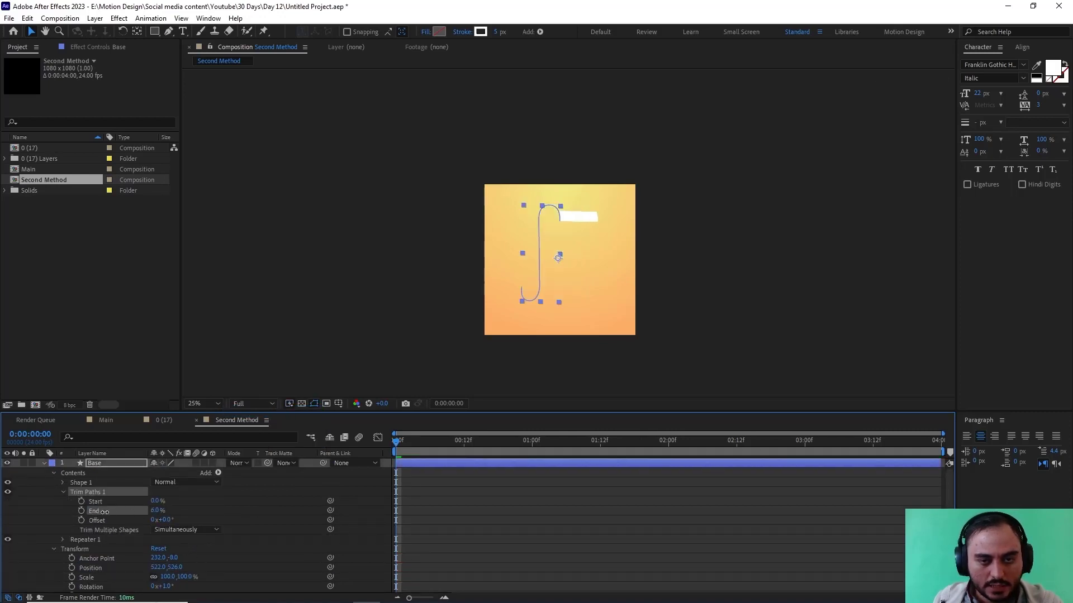
key(shift+Page_Down)
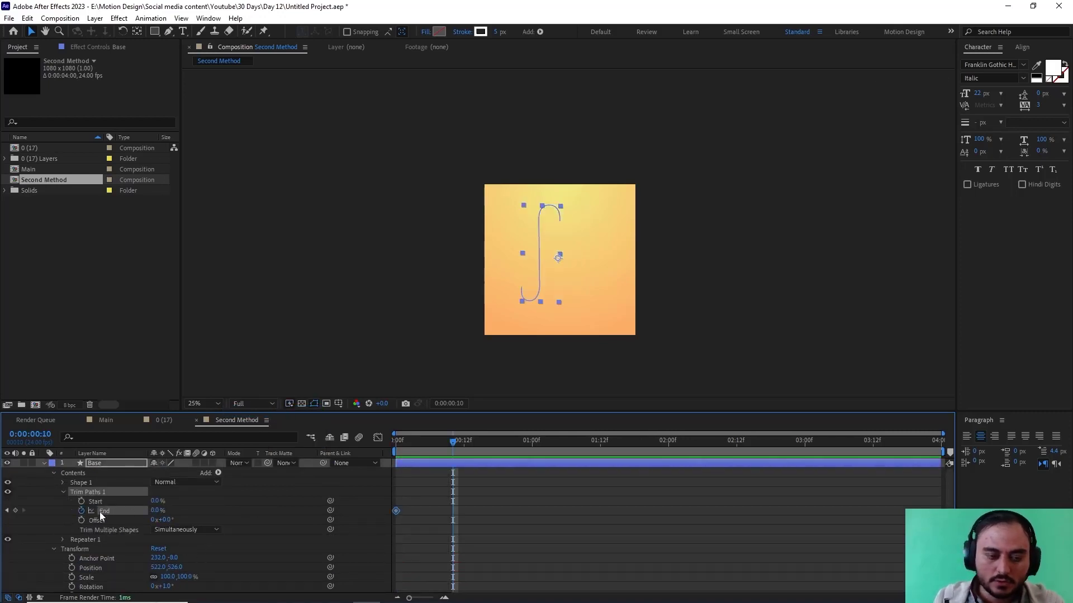
drag(158, 511, 348, 534)
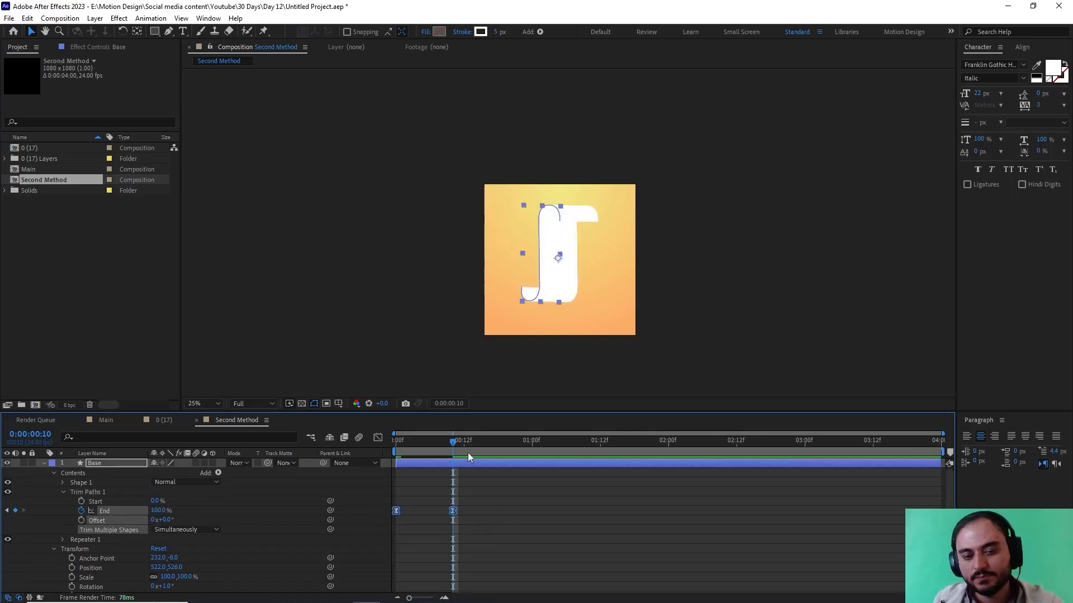
key(Home)
key(space)
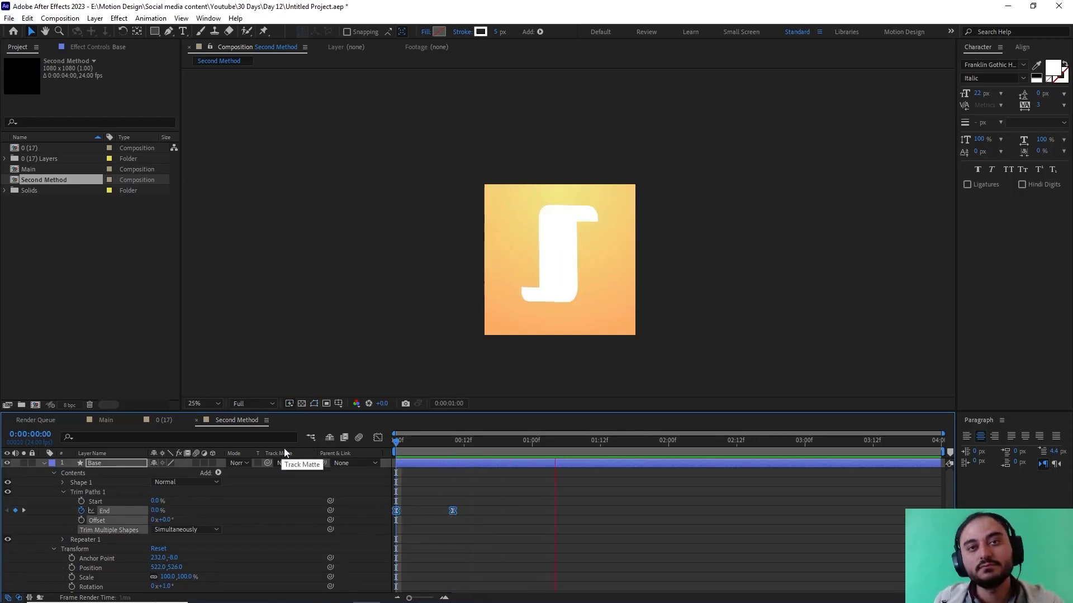